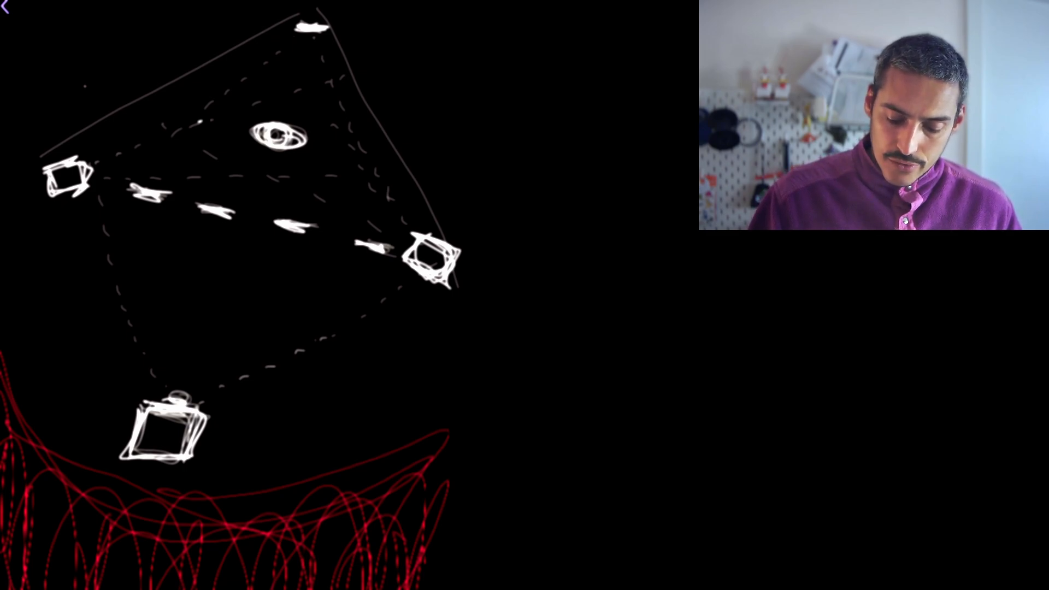
Sketch two more boxes, one beneath the upper-left box and one beneath the box ending the thick dashed line.
mouse_move(425, 314)
left_mouse_down()
mouse_move(462, 374)
mouse_move(480, 335)
mouse_move(443, 374)
left_mouse_up()
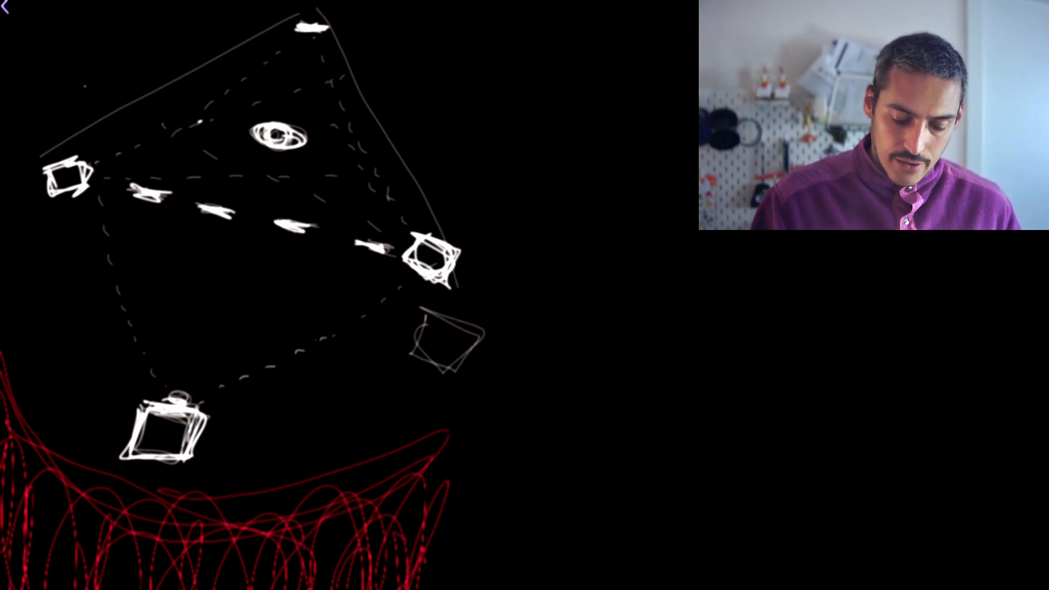
left_click_drag(20, 210, 69, 214)
mouse_move(16, 257)
left_mouse_down()
mouse_move(69, 218)
mouse_move(52, 248)
left_mouse_up()
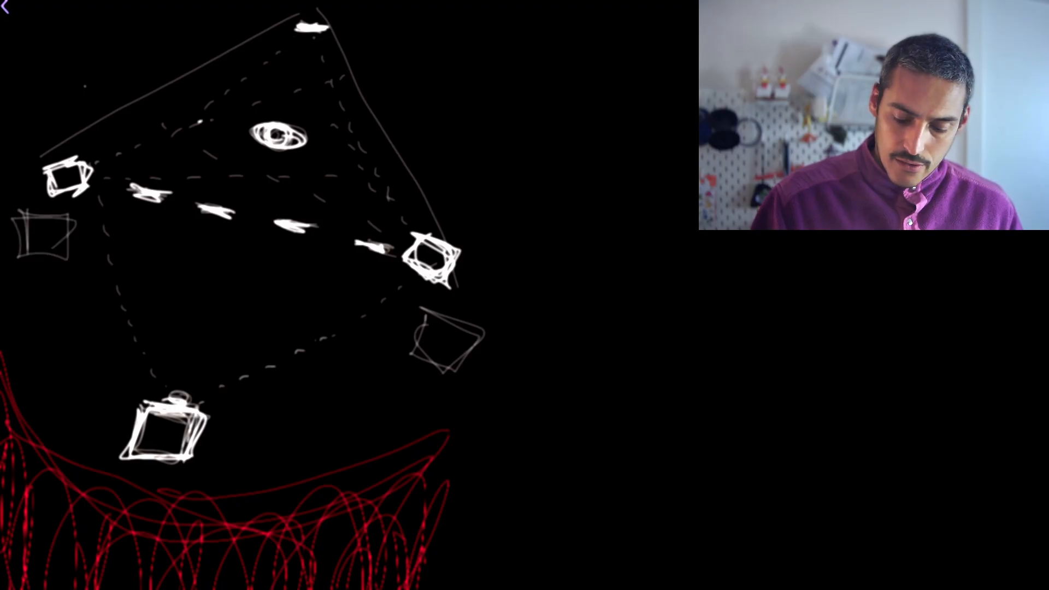
Draw progressively wider lines spreading downward from each of the two thinly outlined boxes.
mouse_move(479, 325)
left_mouse_down()
mouse_move(464, 374)
mouse_move(434, 385)
mouse_move(445, 409)
left_mouse_up()
left_click_drag(358, 377, 440, 484)
left_click_drag(326, 393, 425, 553)
left_click_drag(25, 272, 71, 275)
left_click_drag(17, 289, 90, 297)
left_click_drag(6, 336, 145, 341)
left_click_drag(13, 418, 125, 448)
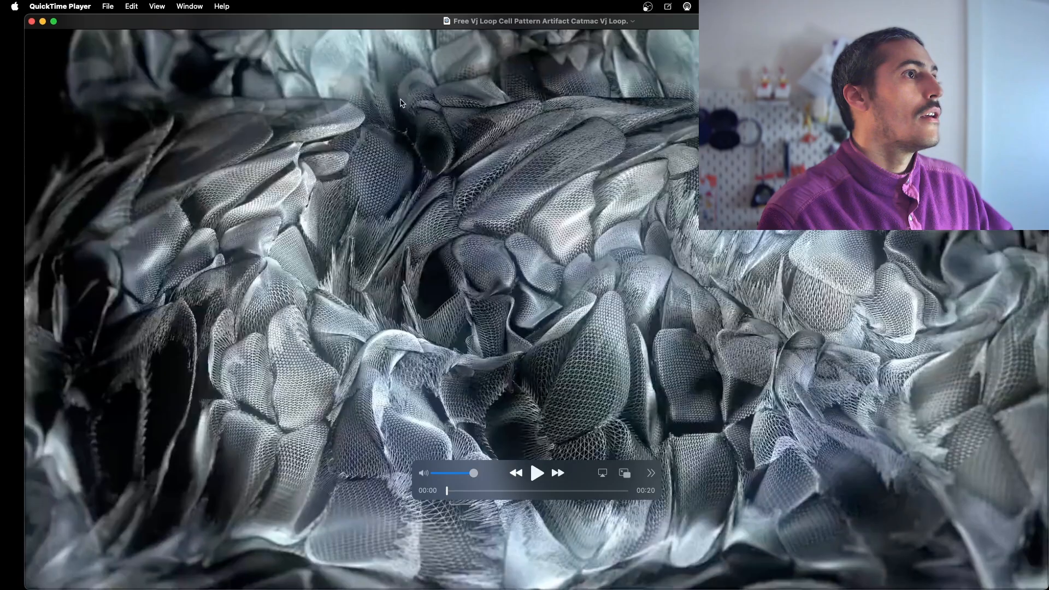
Play the Free Vj Loop Cell Pattern Artifact Catmac video in QuickTime Player and close it.
left_click_drag(413, 18, 378, 19)
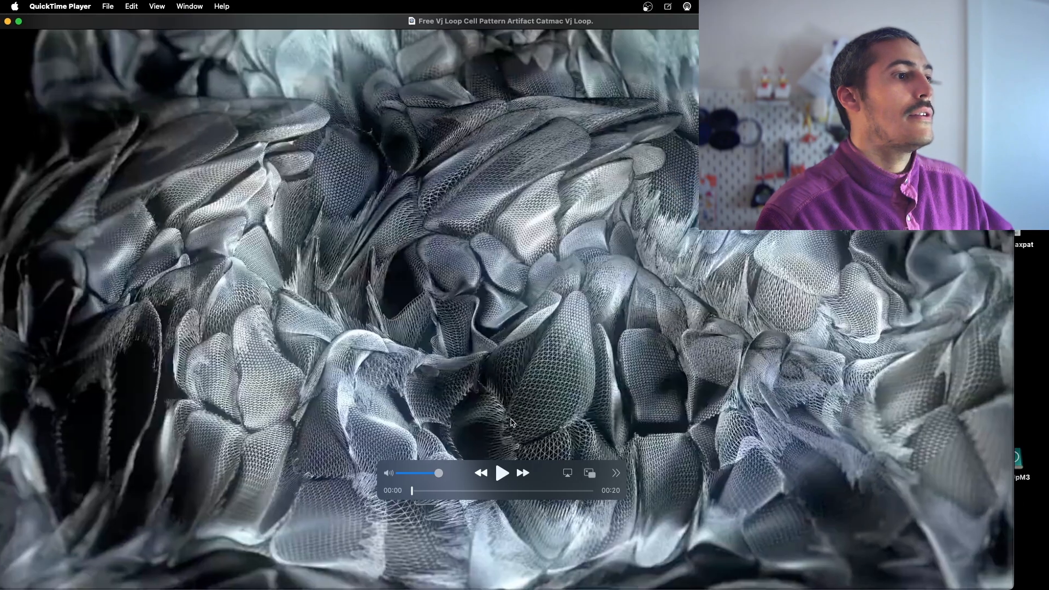
left_click(501, 473)
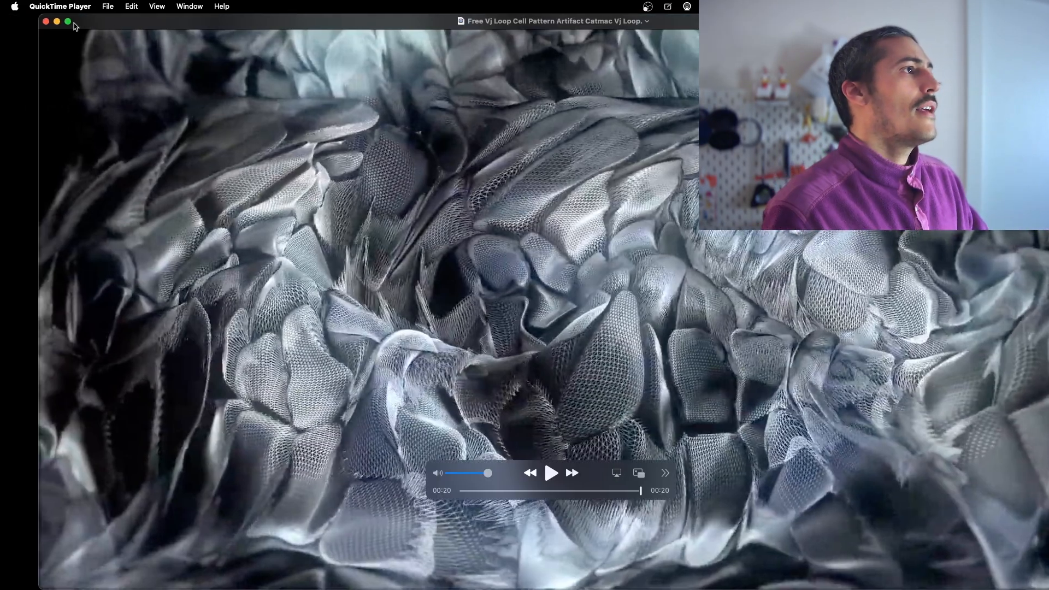
left_click(46, 24)
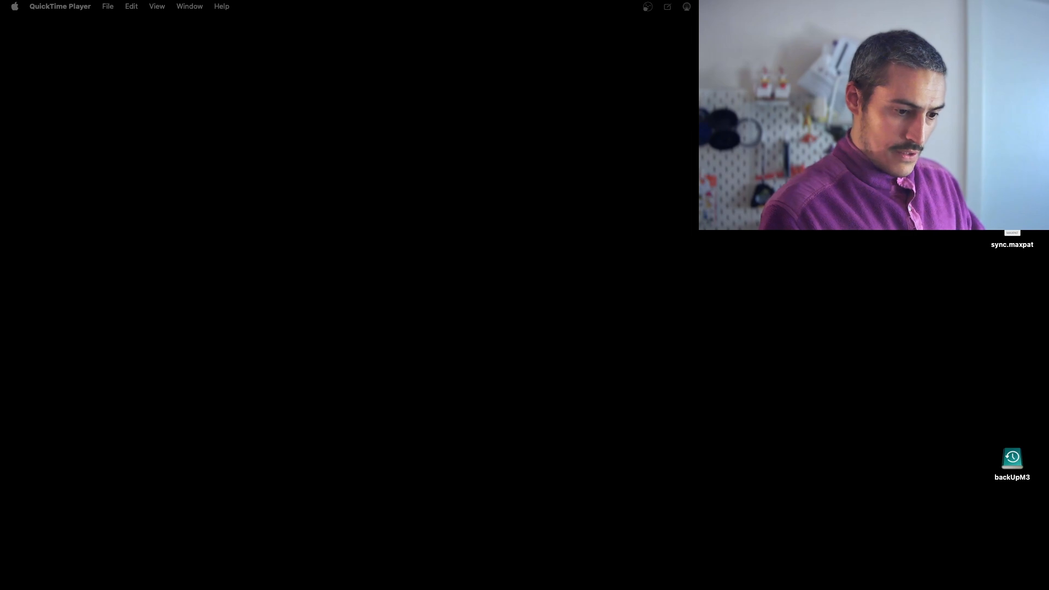
Preview the dock-ambience.wav recording in Finder, move the preview to mid-screen, and close it after listening.
key("space")
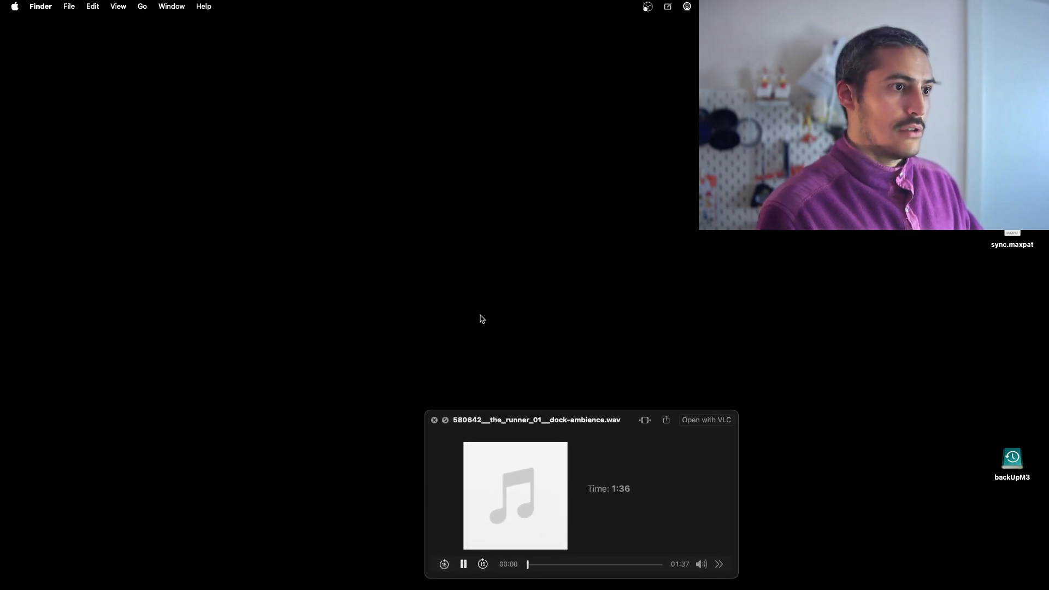
left_click_drag(583, 422, 533, 192)
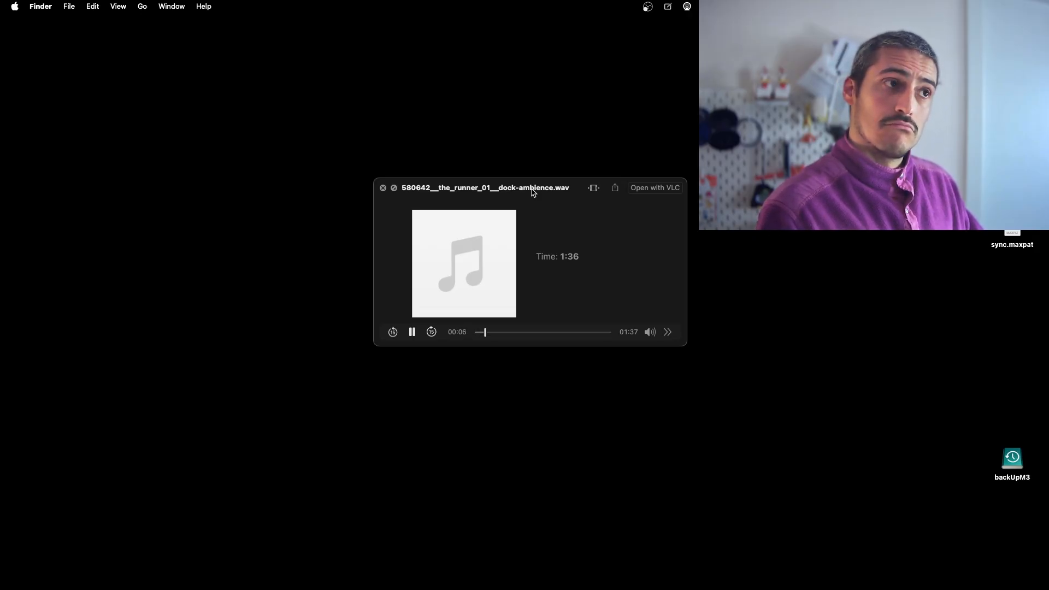
key("space")
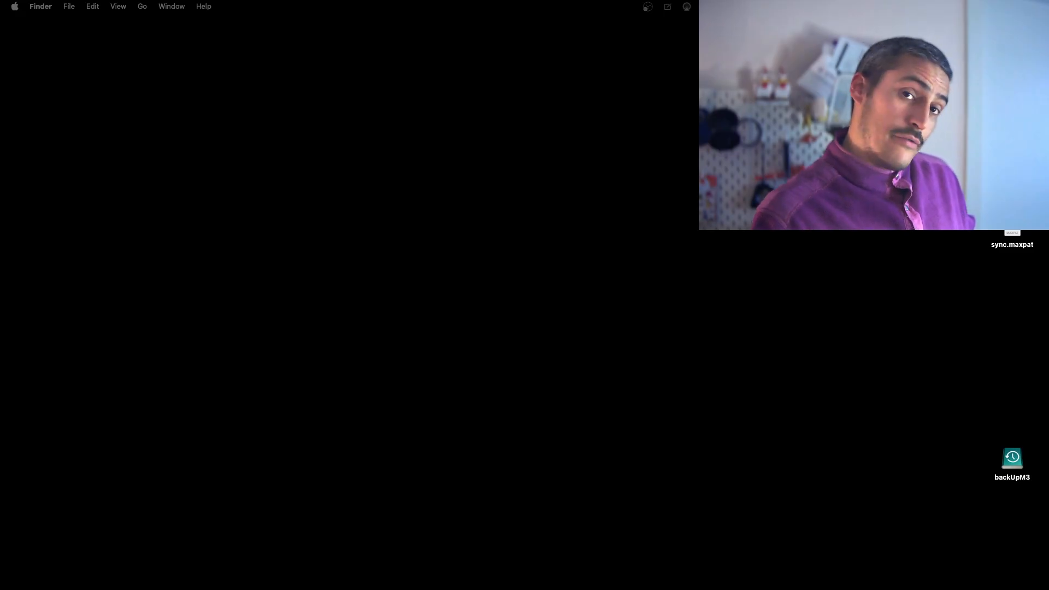
Bring the Arc window with the Catmac VJ loop YouTube page on screen and view the video's description.
left_click_drag(0, 88, 467, 23)
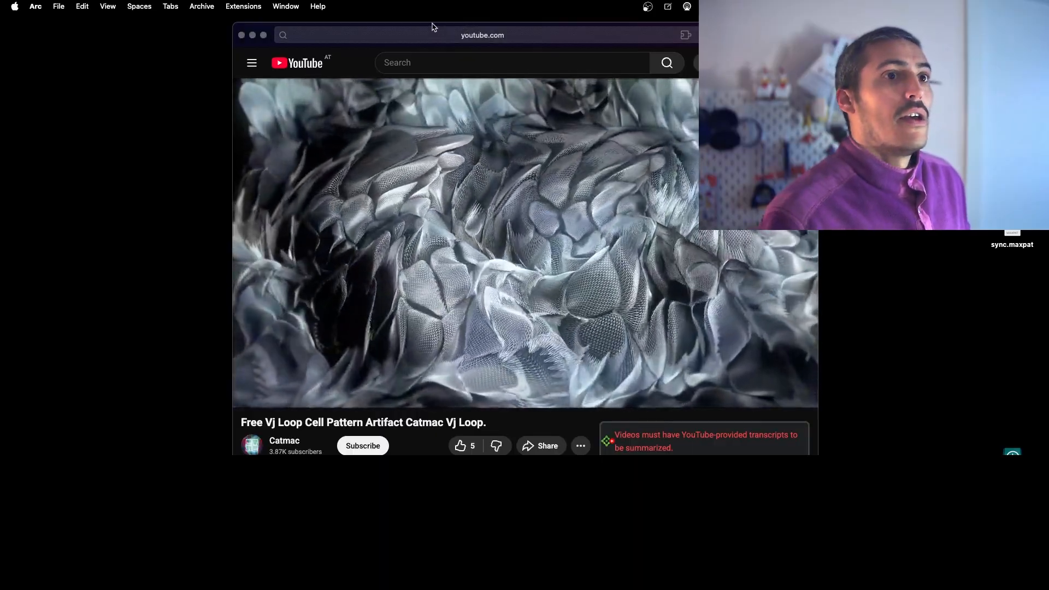
key("super+Tab")
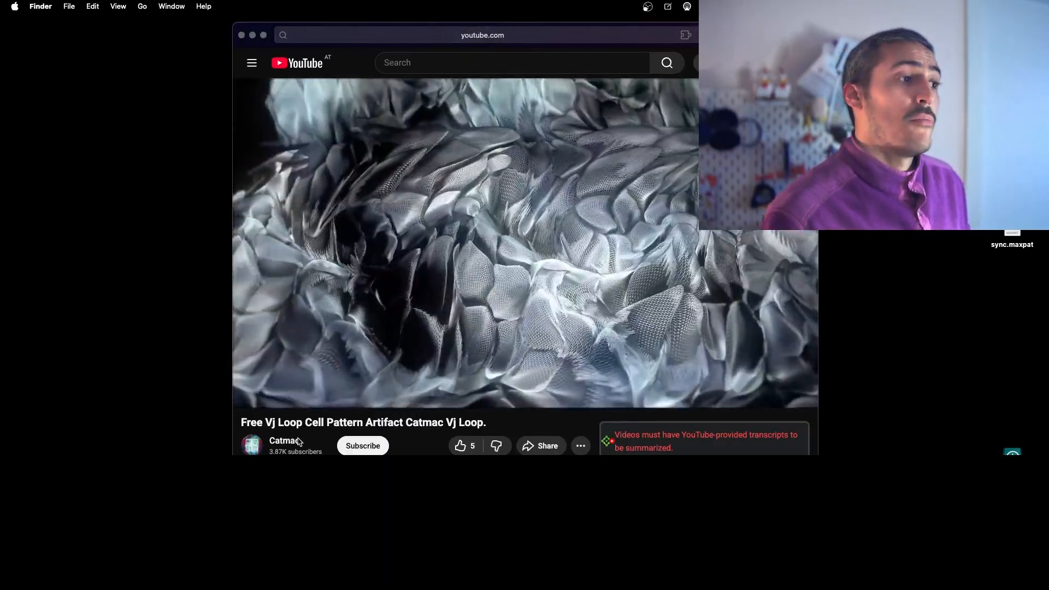
scroll(299, 441, "down", 2)
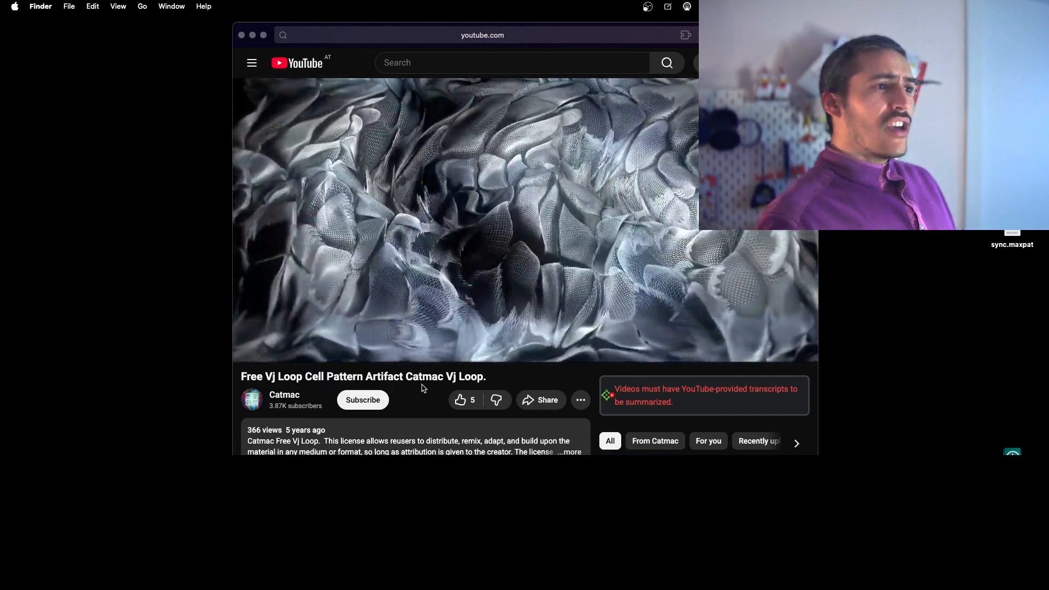
left_click(390, 211)
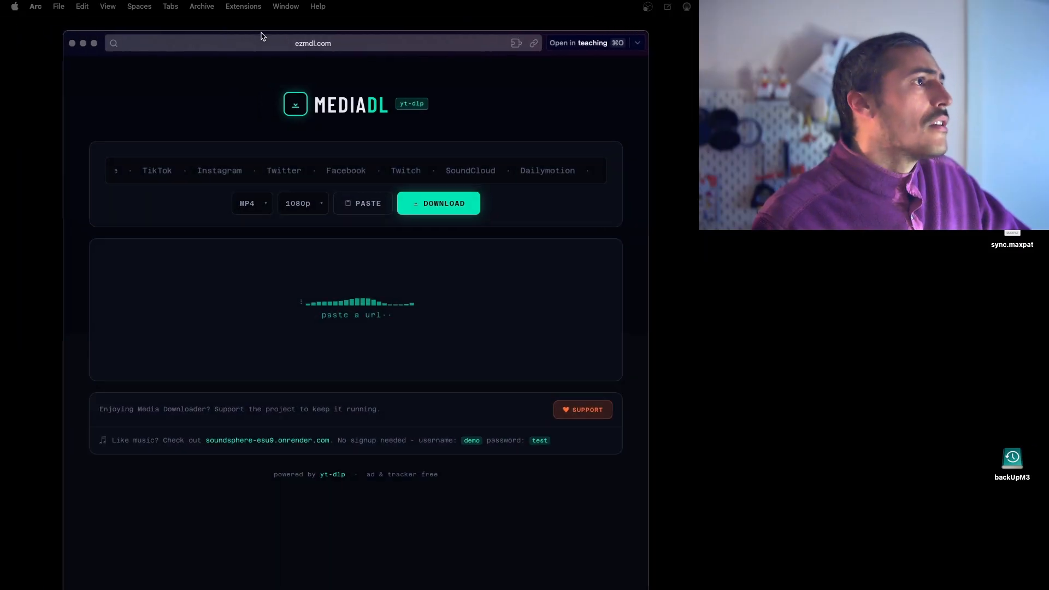
Show the ezmdl.com media downloader window, widen it to view its format and quality options, and move it away.
left_click_drag(263, 32, 414, 14)
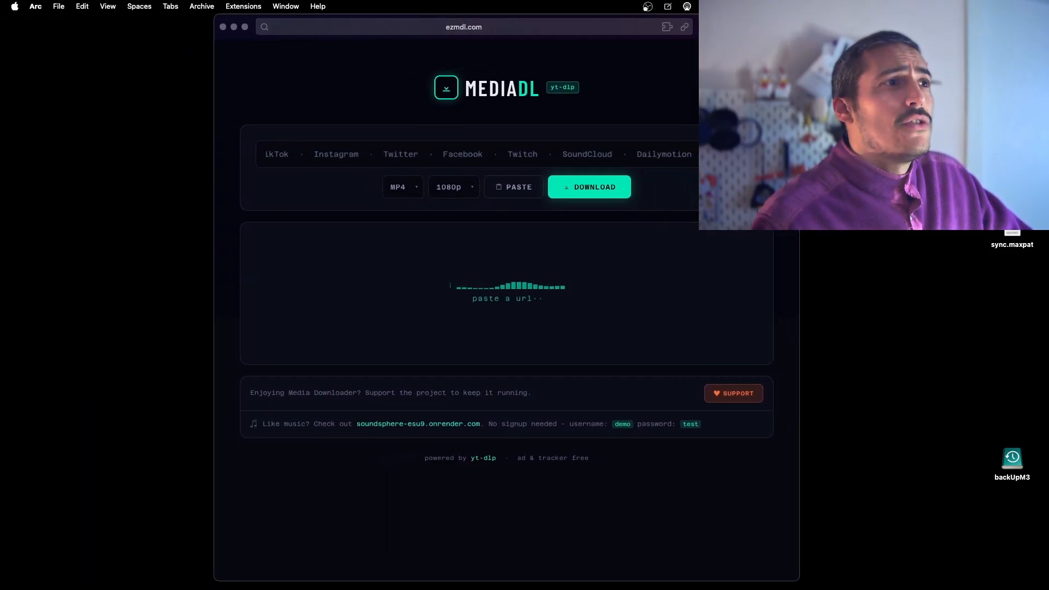
left_click_drag(799, 163, 896, 164)
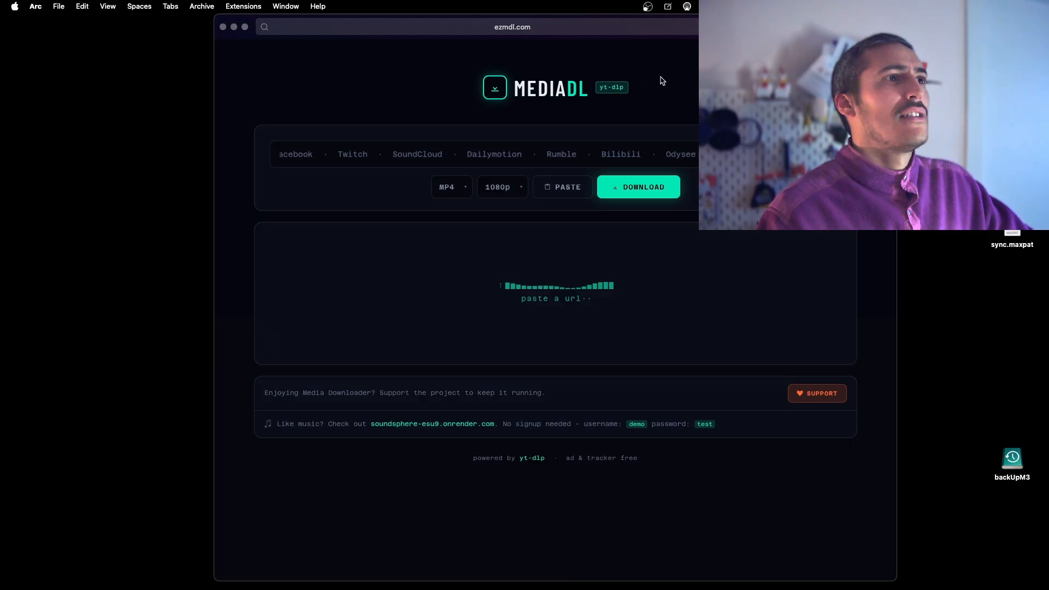
left_click_drag(503, 34, 486, 34)
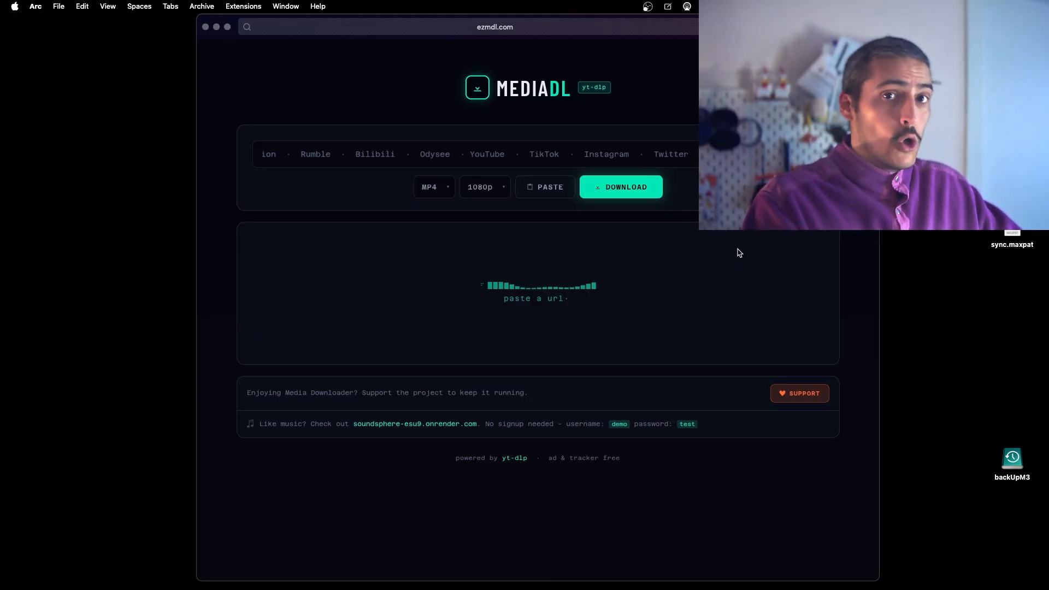
left_click_drag(225, 19, 273, 0)
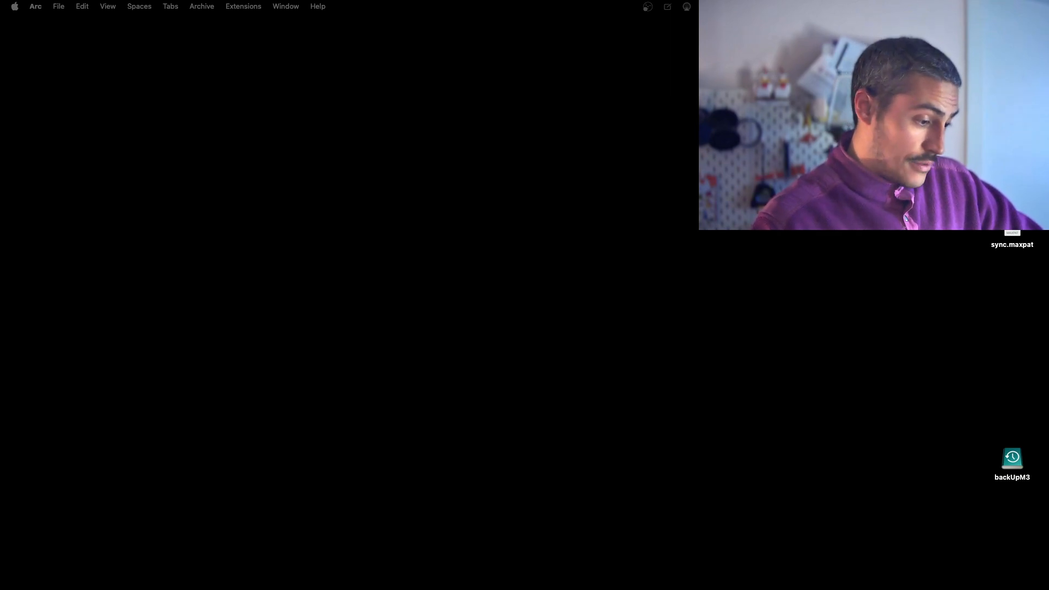
Show the Dock Ambience.wav page on freesound.org and examine its full address and sound details.
left_click_drag(0, 49, 373, 26)
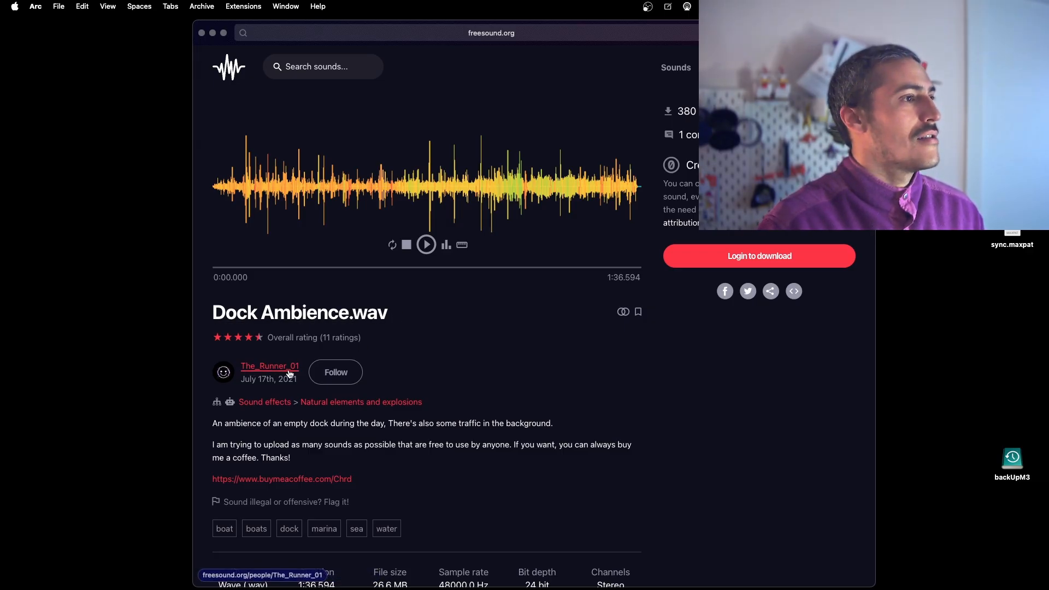
left_click(378, 40)
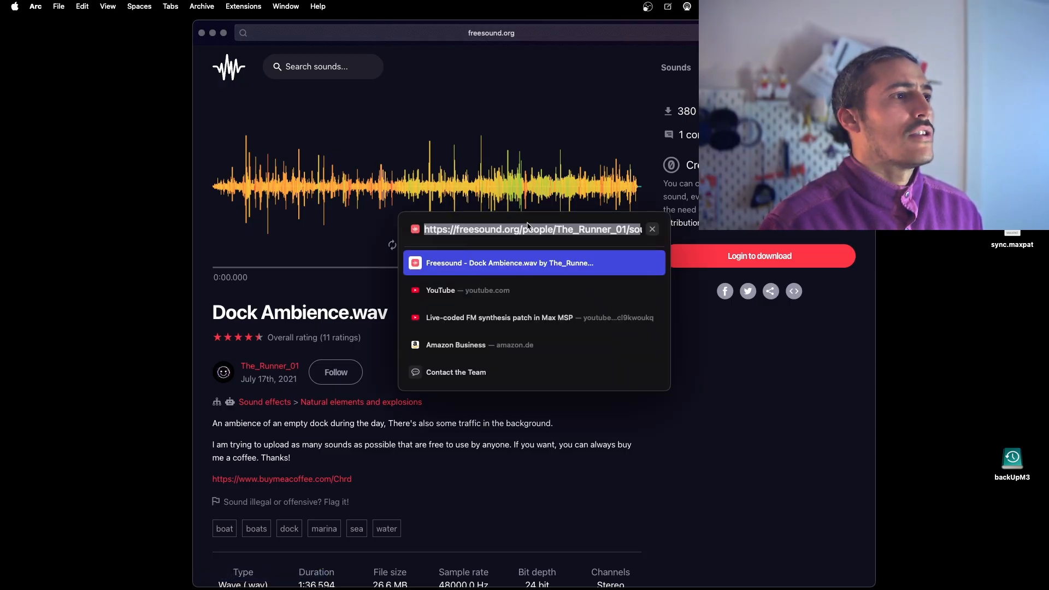
key("Right")
key("Escape")
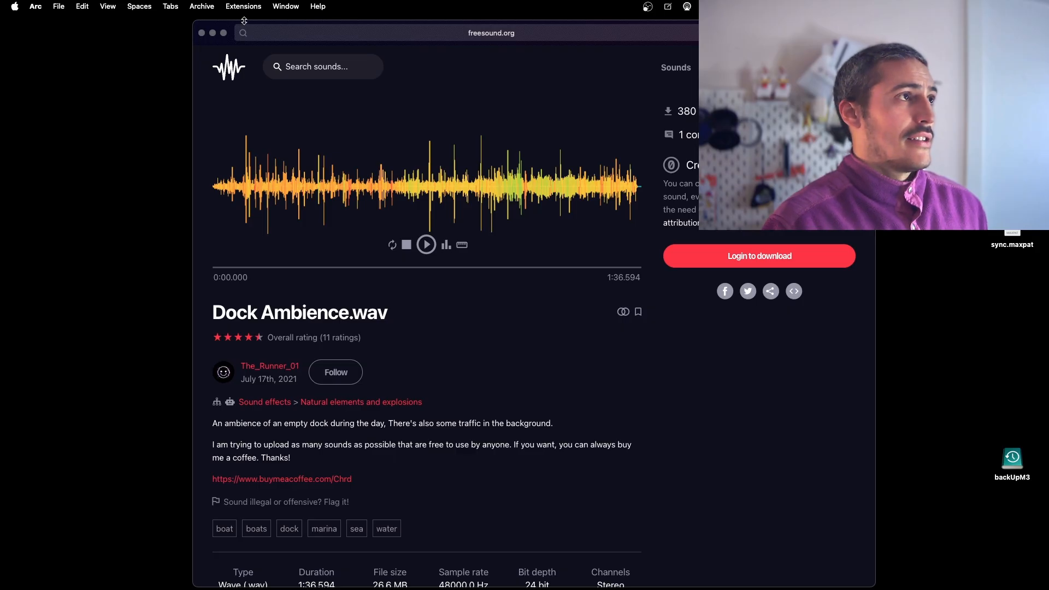
left_click_drag(244, 20, 244, 16)
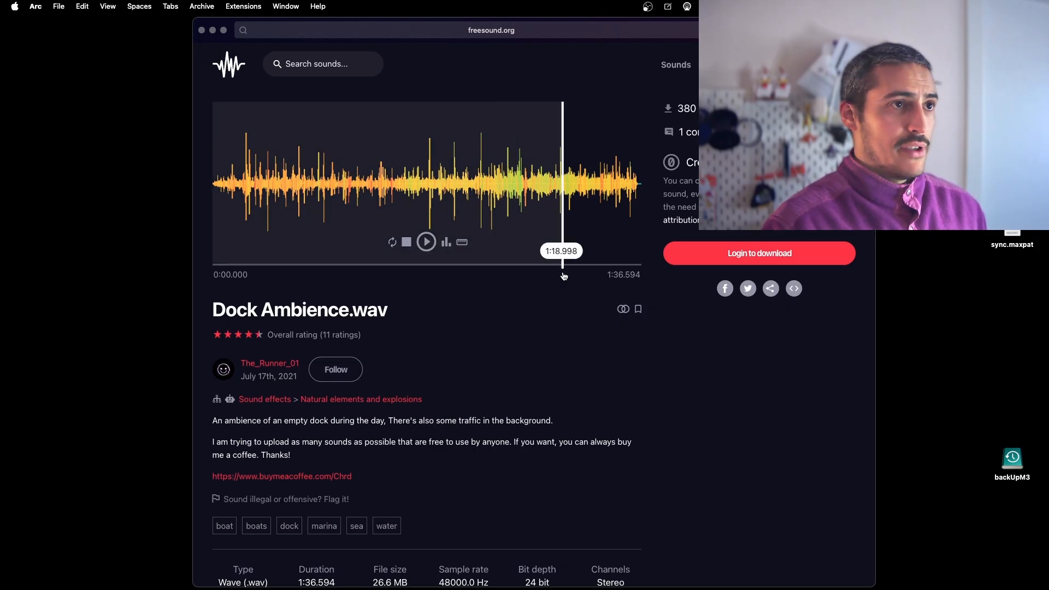
scroll(677, 336, "up", 2)
scroll(676, 335, "down", 6)
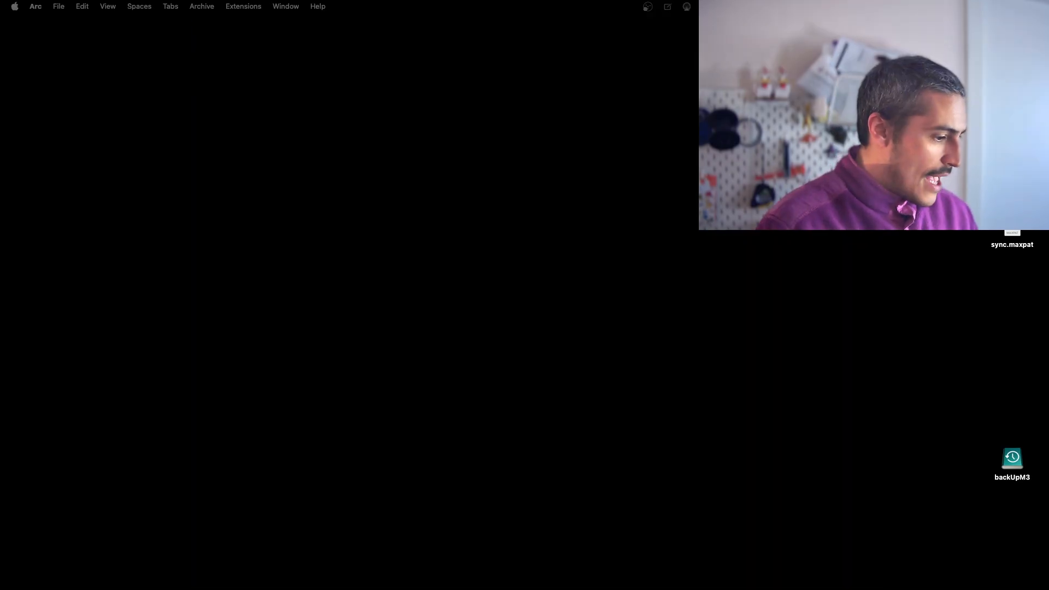
Show the github.io resource site and browse its PLOC', Max Resources and Gamifiable web pages, returning to Collections.
left_click_drag(0, 54, 489, 1)
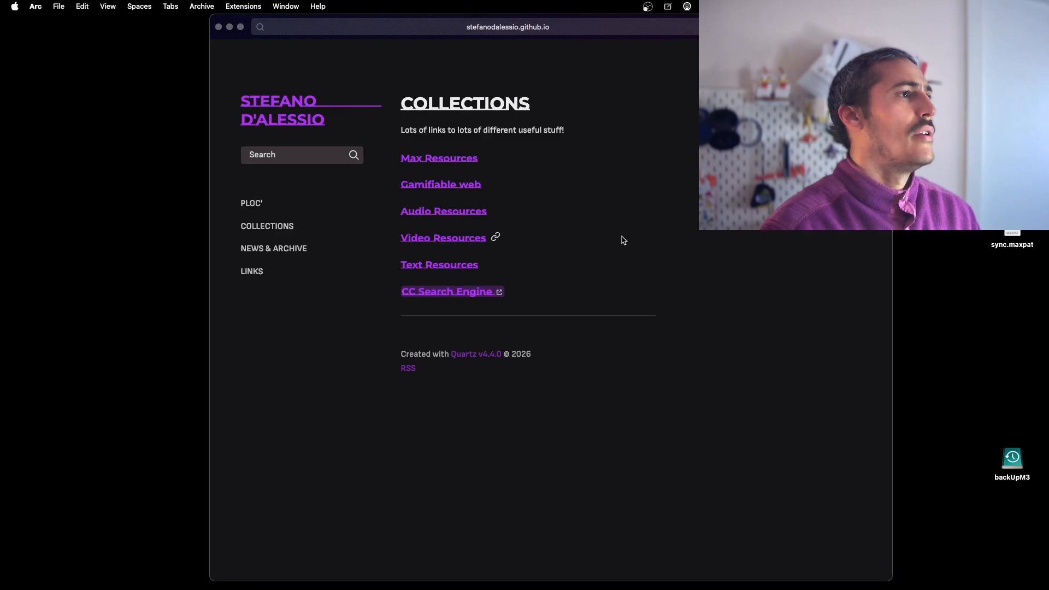
left_click(251, 204)
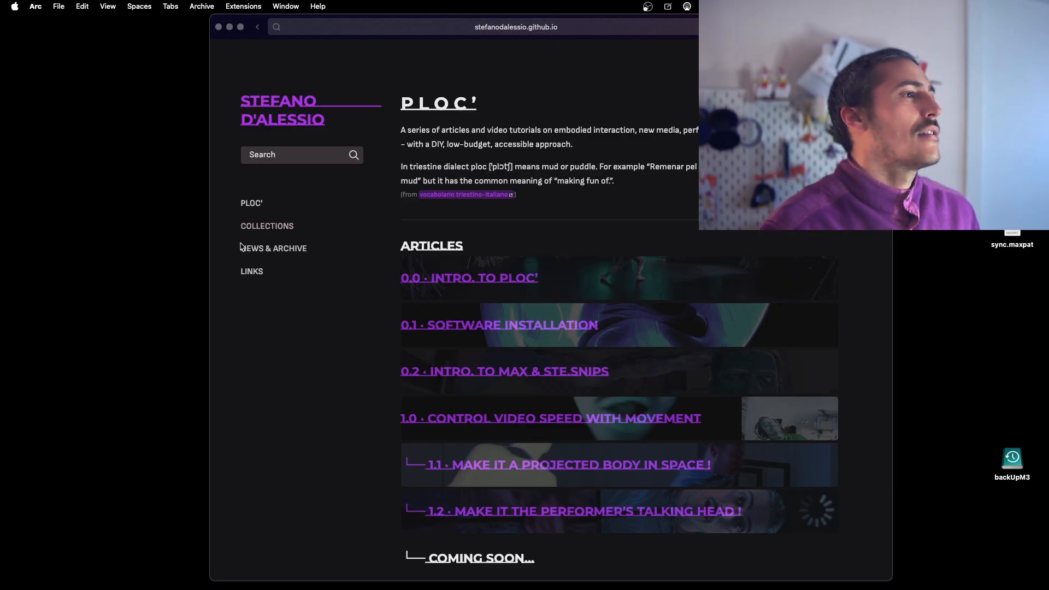
left_click(269, 226)
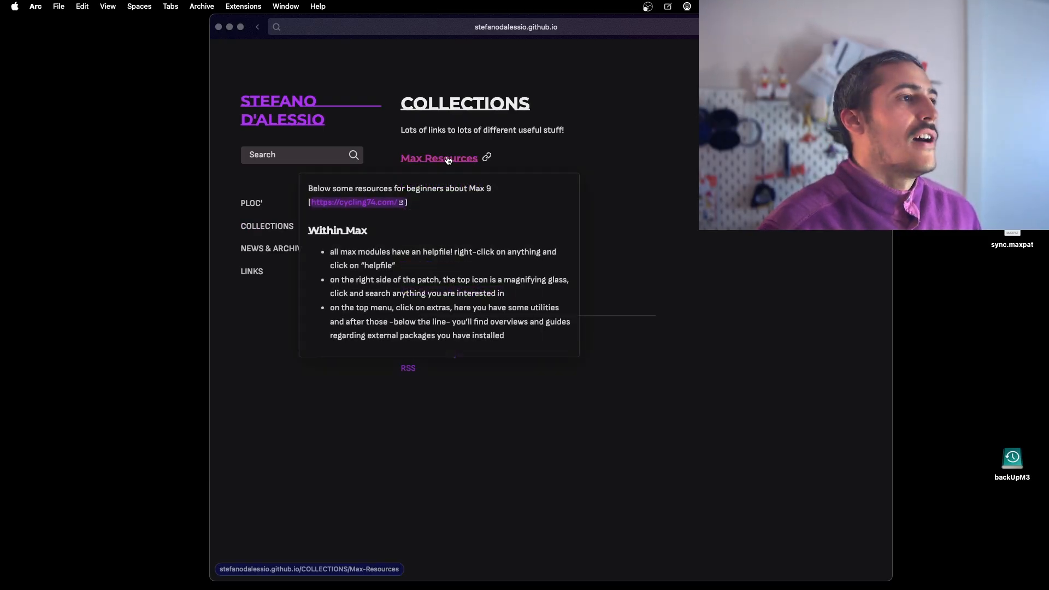
left_click(475, 158)
left_click(258, 27)
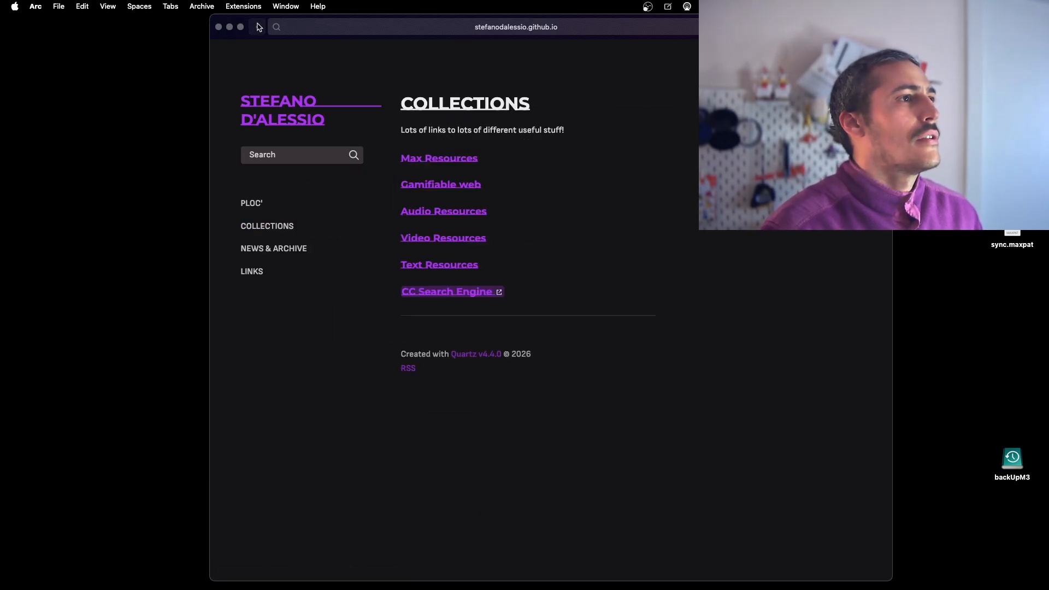
left_click(424, 183)
left_click(264, 27)
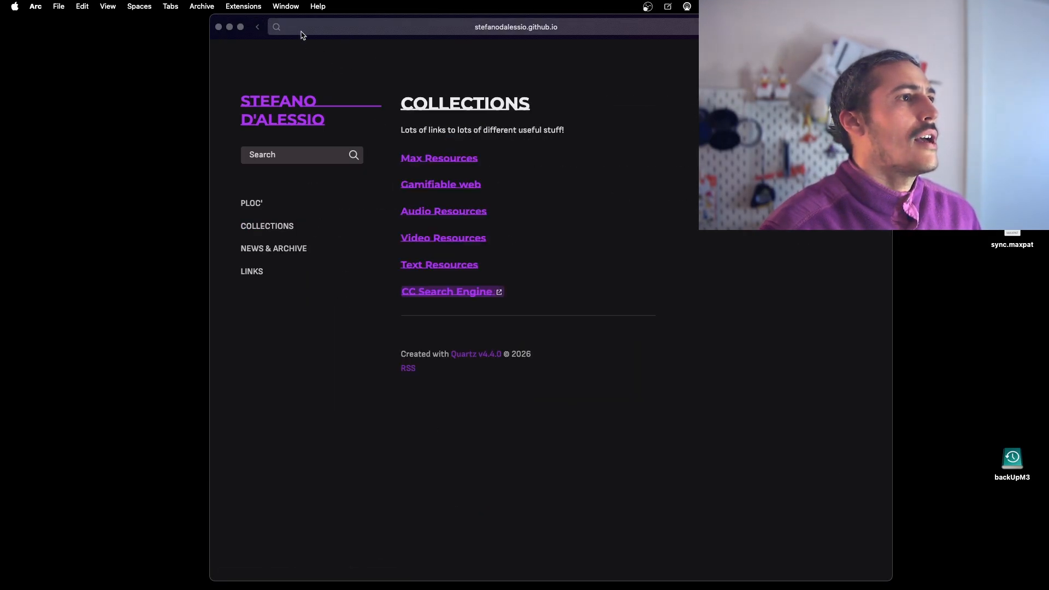
Open Audio Resources and examine the listed sample archives, web instruments and audio tools.
left_click(425, 213)
scroll(587, 186, "down", 5)
scroll(579, 197, "up", 5)
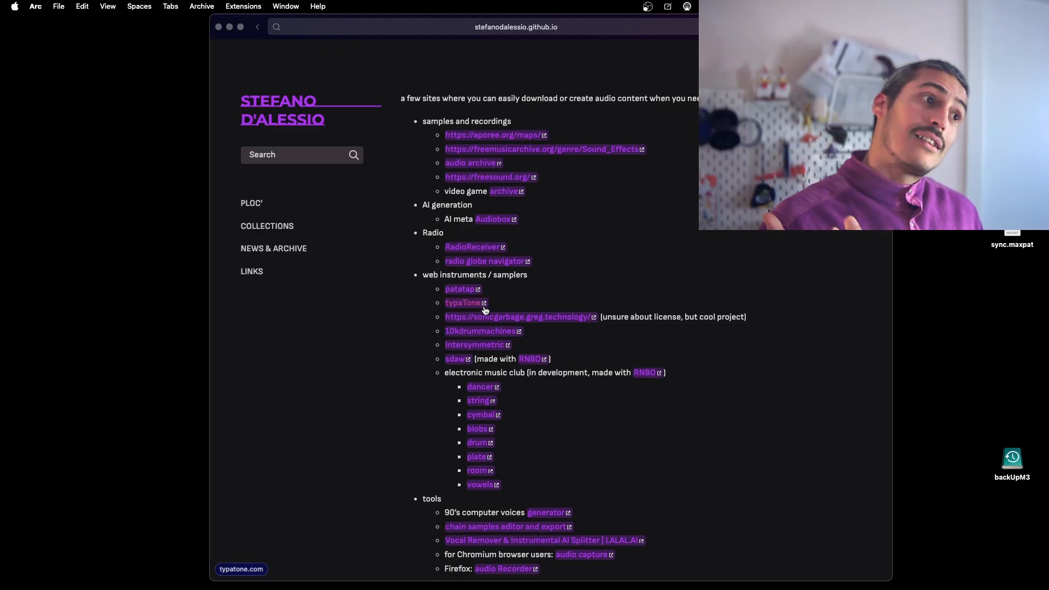
scroll(553, 461, "down", 1)
scroll(553, 460, "down", 3)
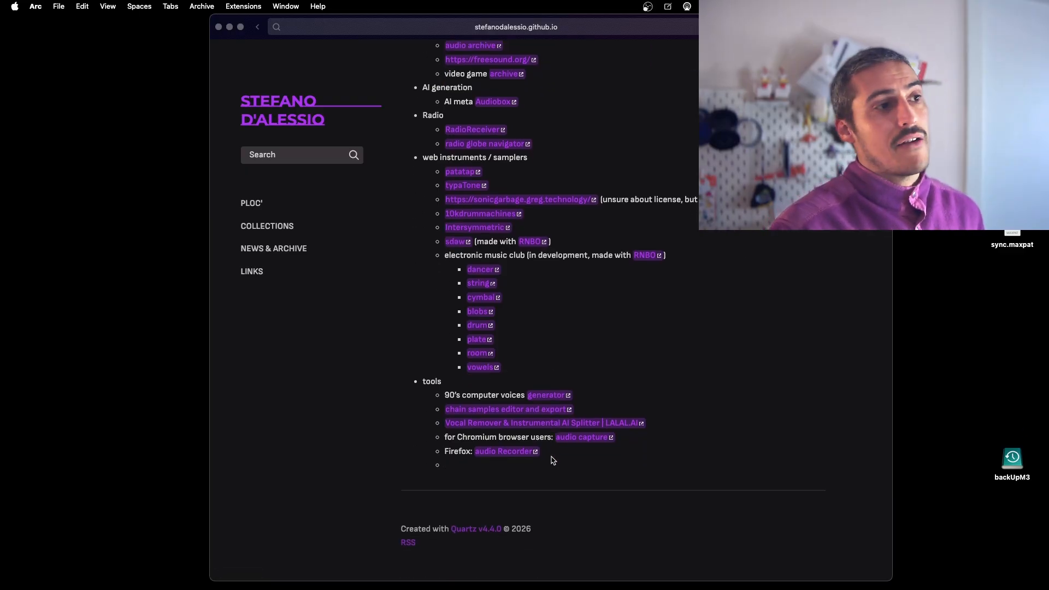
Return to Collections and view the Video Resources and Text Resources pages.
key("super+bracketleft")
left_click(443, 236)
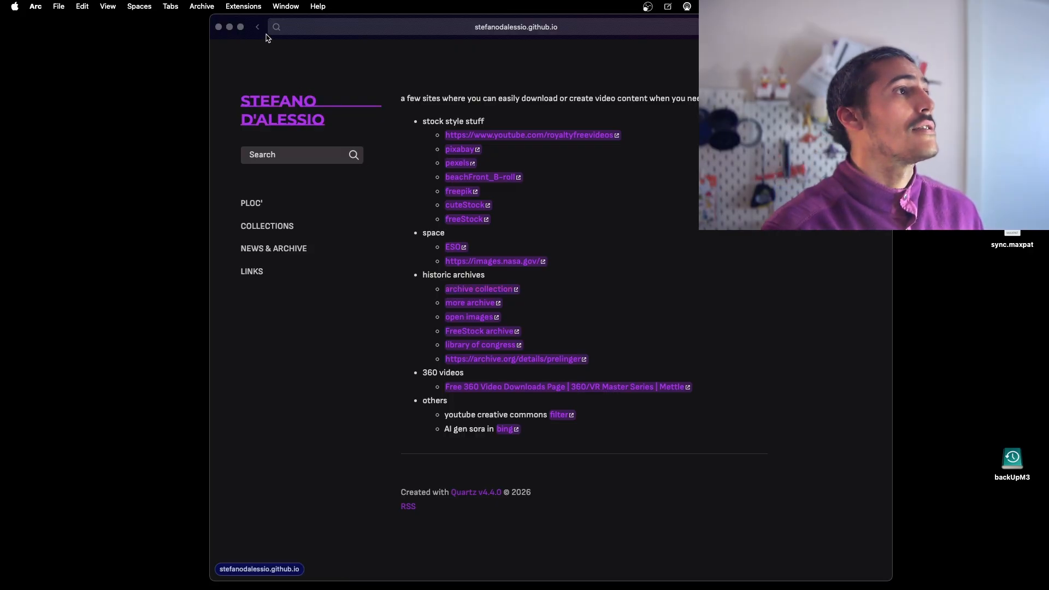
key("super+bracketleft")
left_click(431, 265)
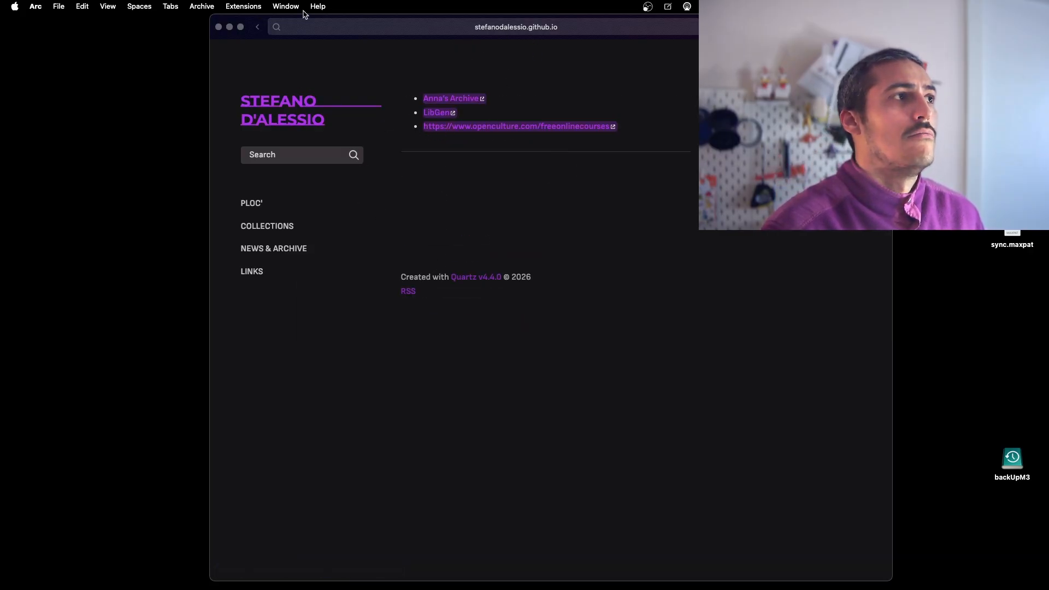
Go back to Collections, open the CC Search Engine link to view the Creative Commons search portal, and leave it.
left_click(258, 27)
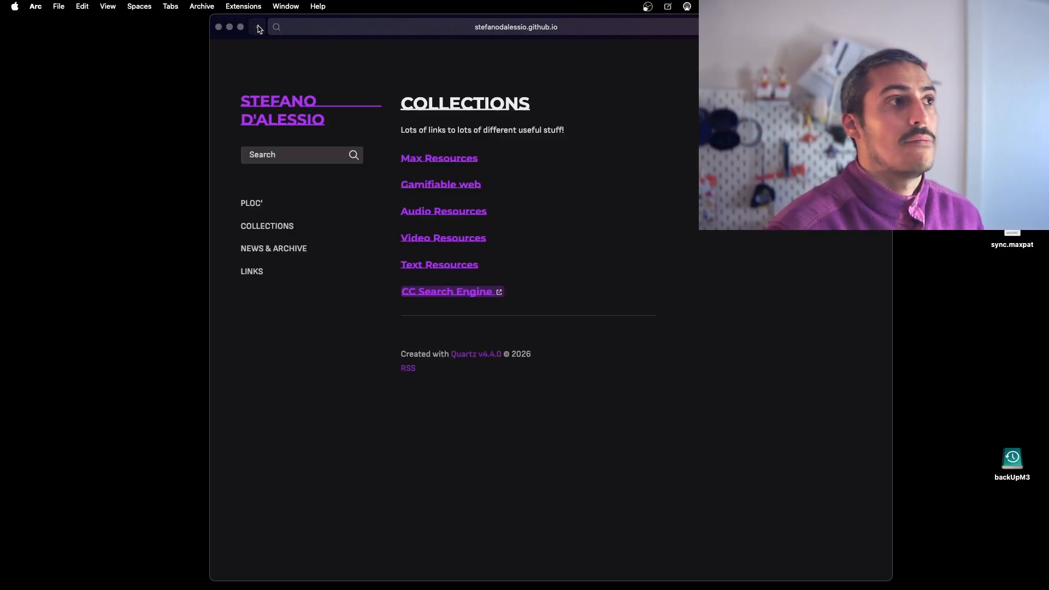
left_click(429, 296)
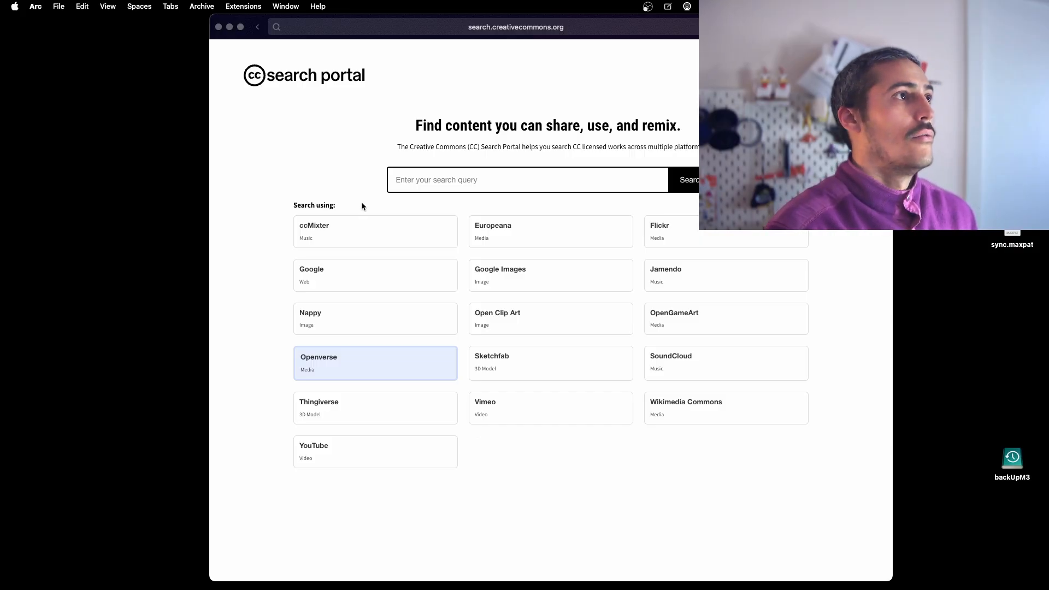
left_click(257, 27)
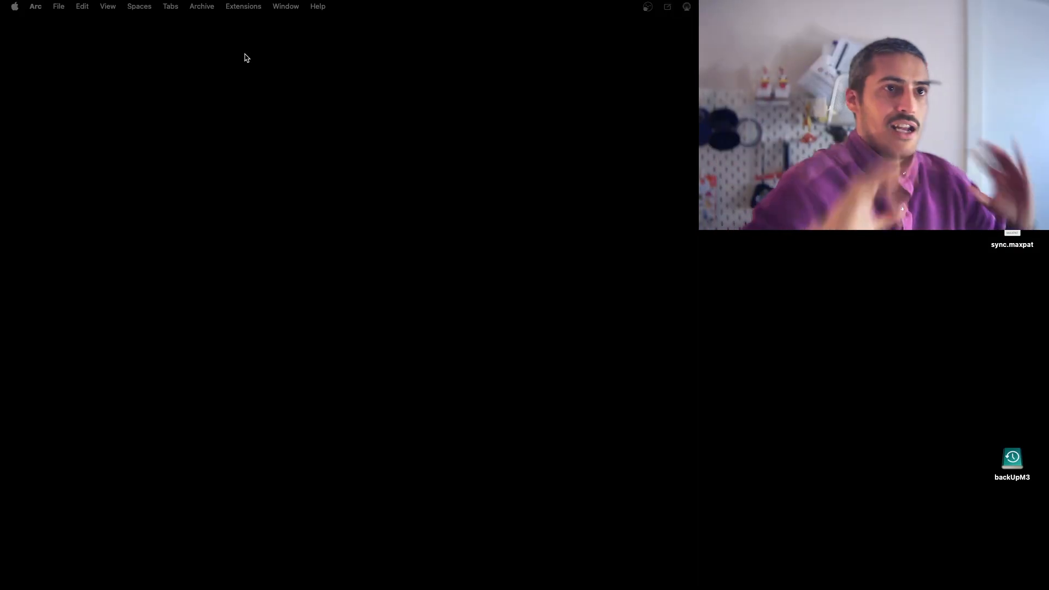
mouse_move(371, 588)
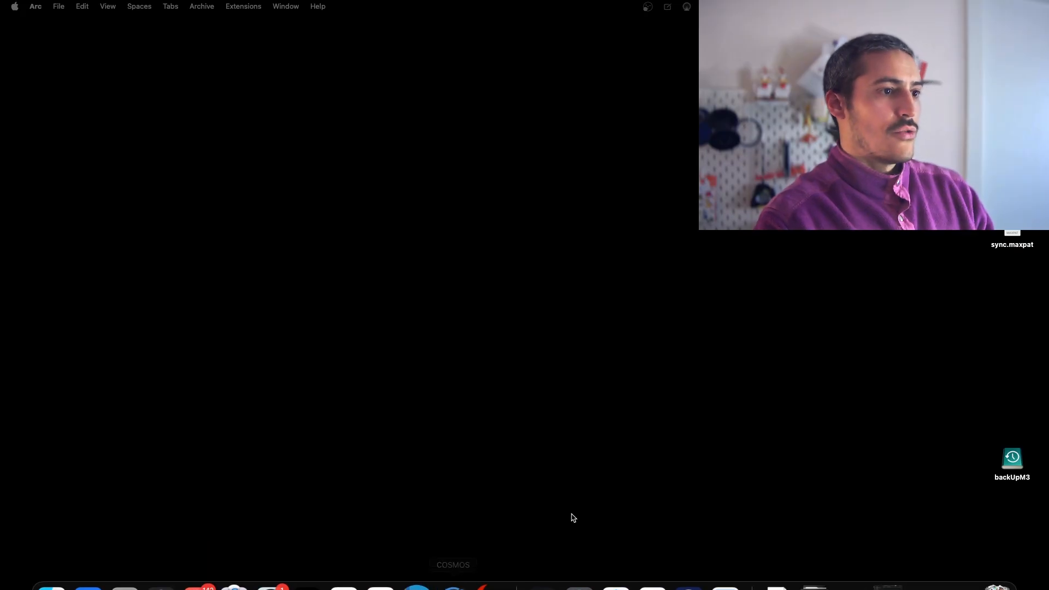
Switch to Max, open the recent patcher _ploc01.2_Upload.maxpat, and close the pixVideoLoop[1] window.
left_click(620, 325)
left_click(538, 567)
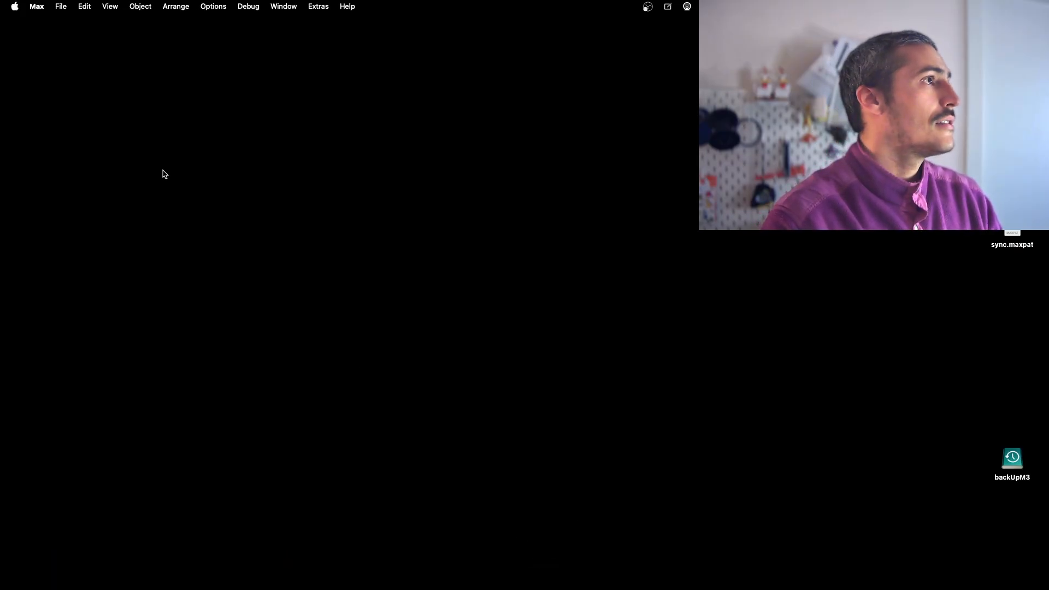
left_click(60, 6)
mouse_move(129, 120)
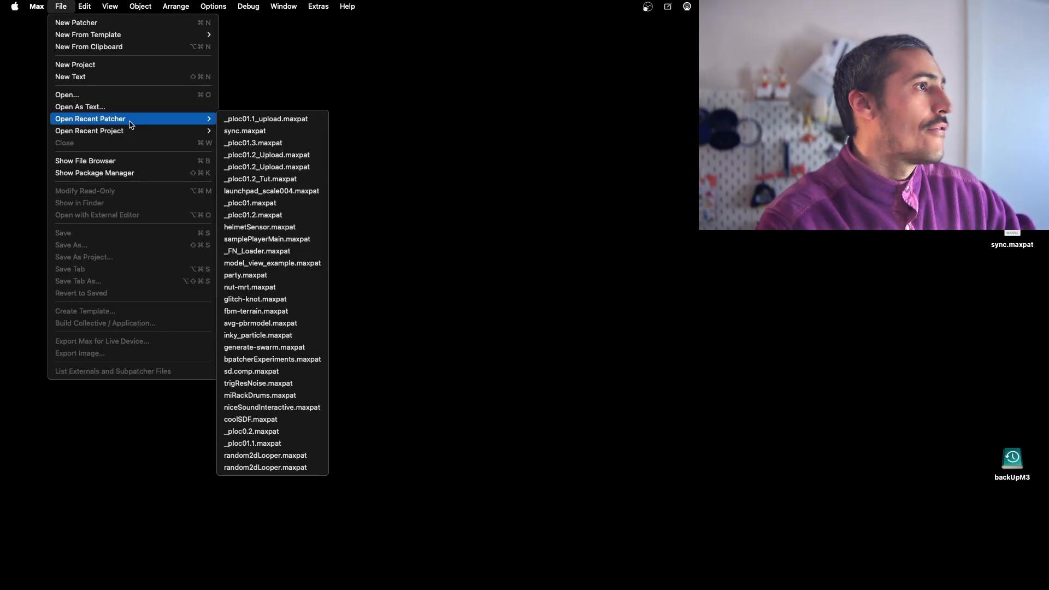
left_click(276, 155)
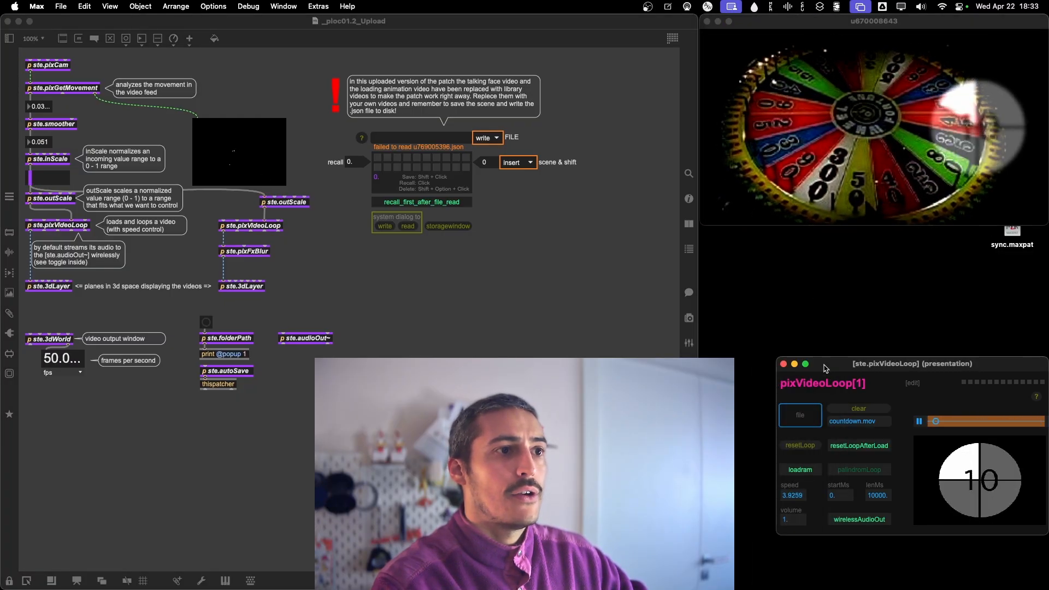
left_click(783, 363)
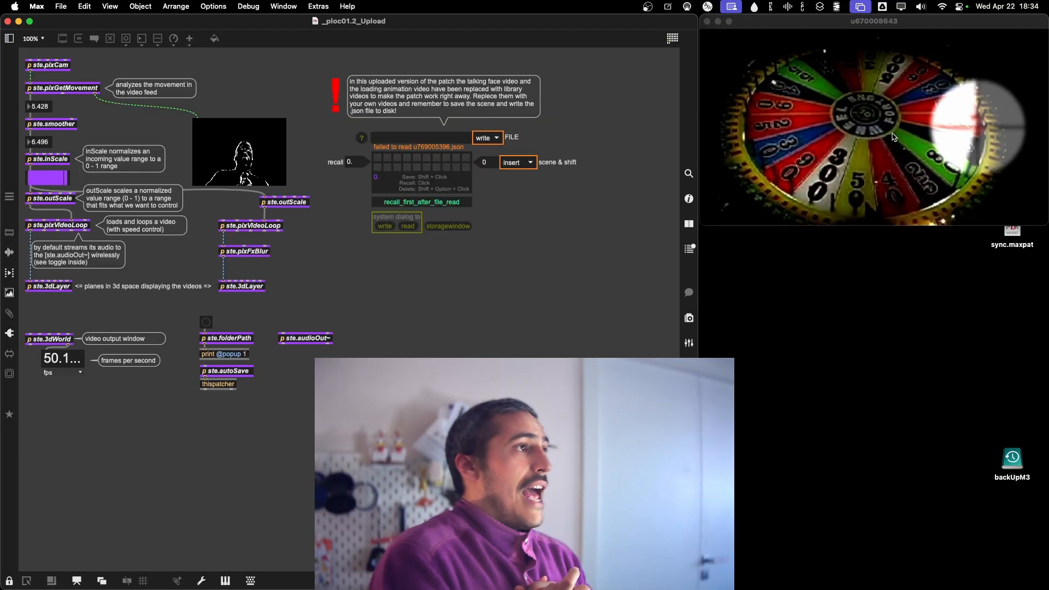
Save a copy of the patch as _ploc01.3_tut.maxpat in the 1.3 folder under 1 movement > videoSpeed.
left_click(60, 6)
left_click(96, 246)
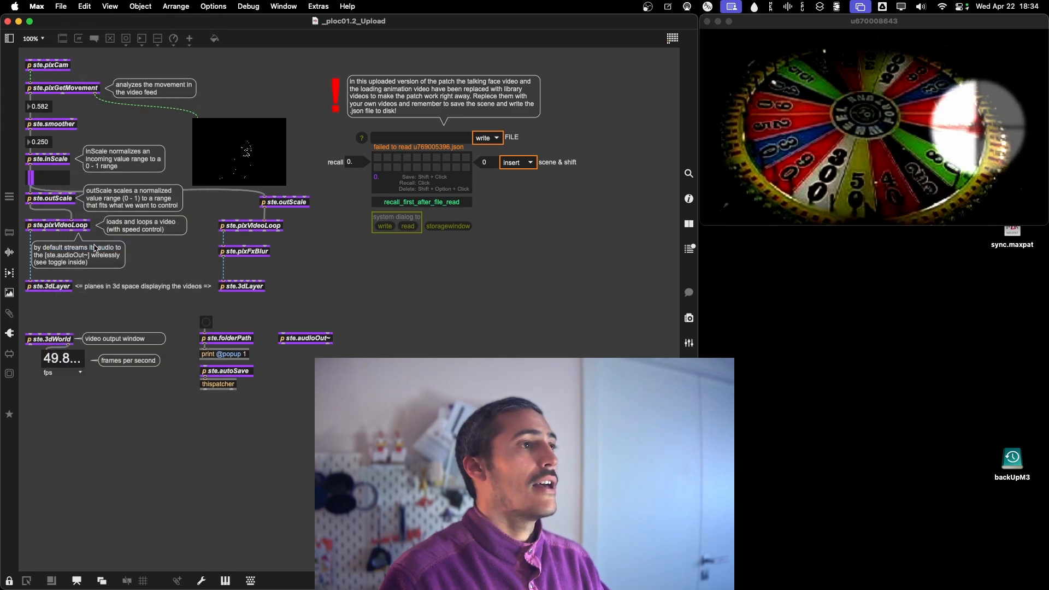
left_click(540, 137)
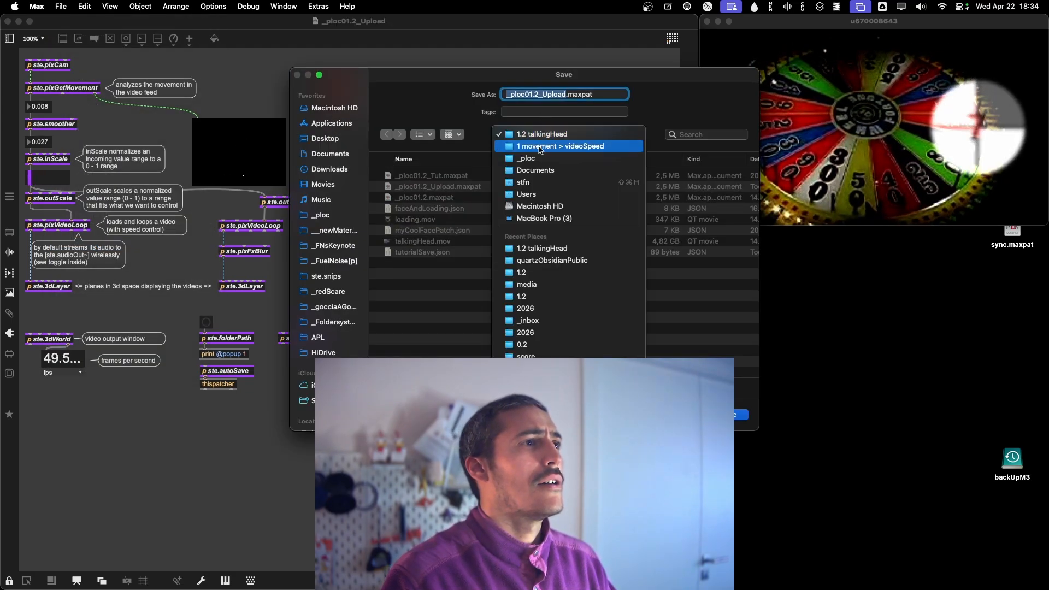
left_click(541, 146)
left_click(415, 231)
double_click(415, 231)
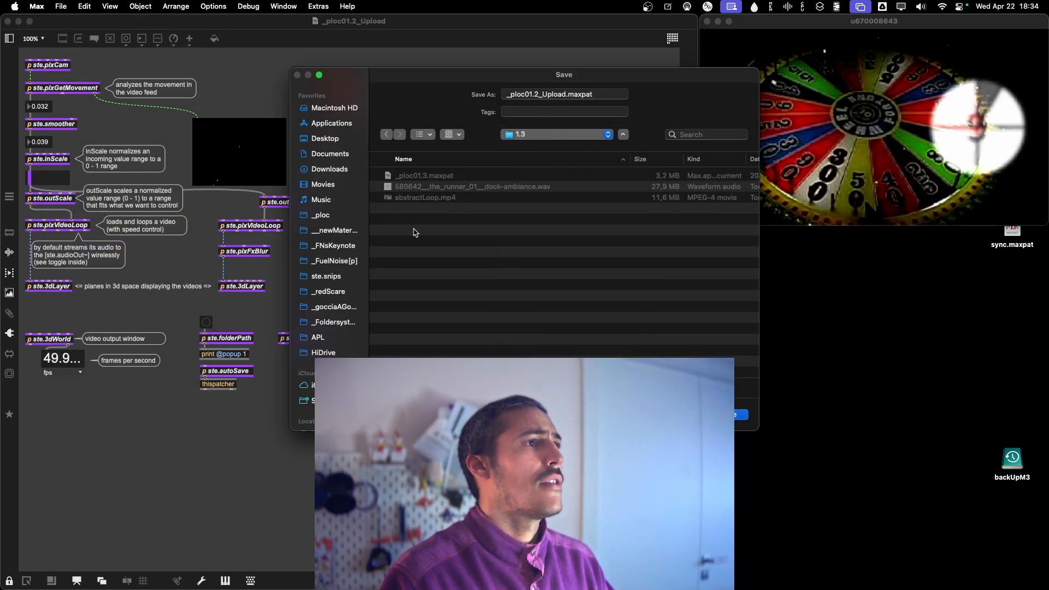
left_click(563, 95)
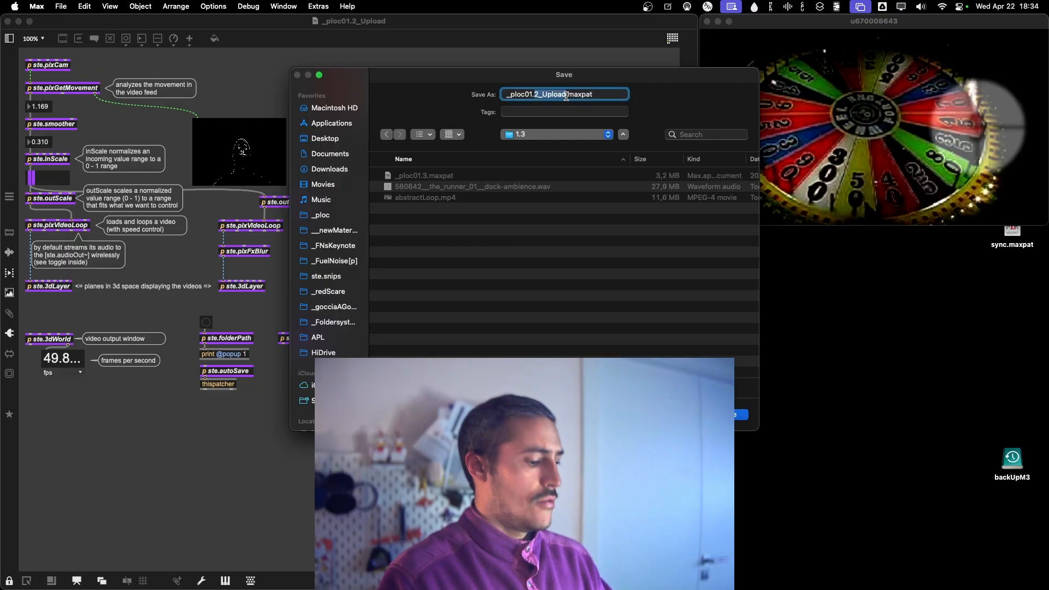
type("3")
type("_tut")
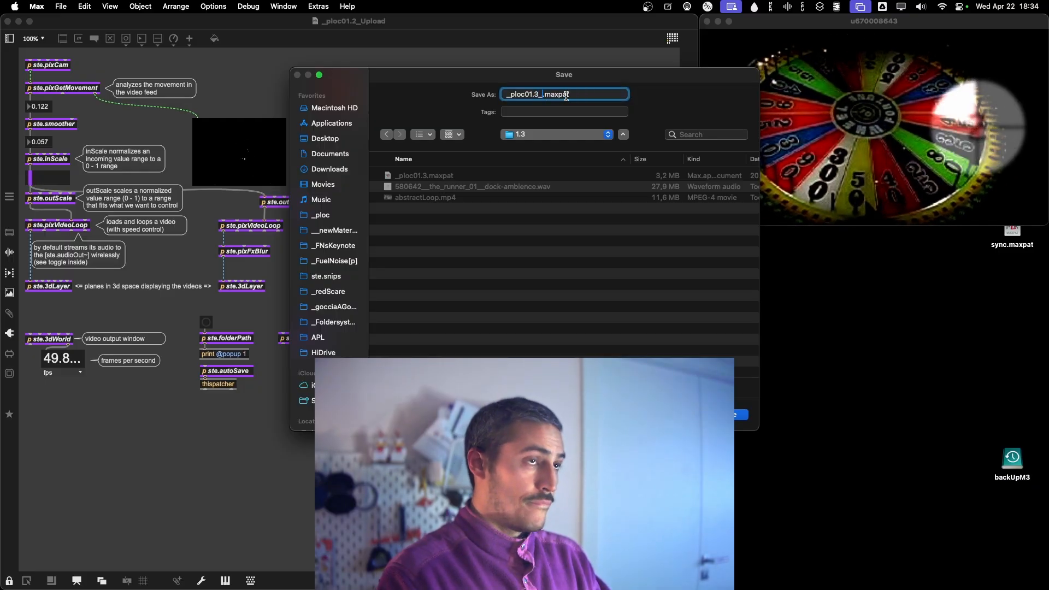
key("Return")
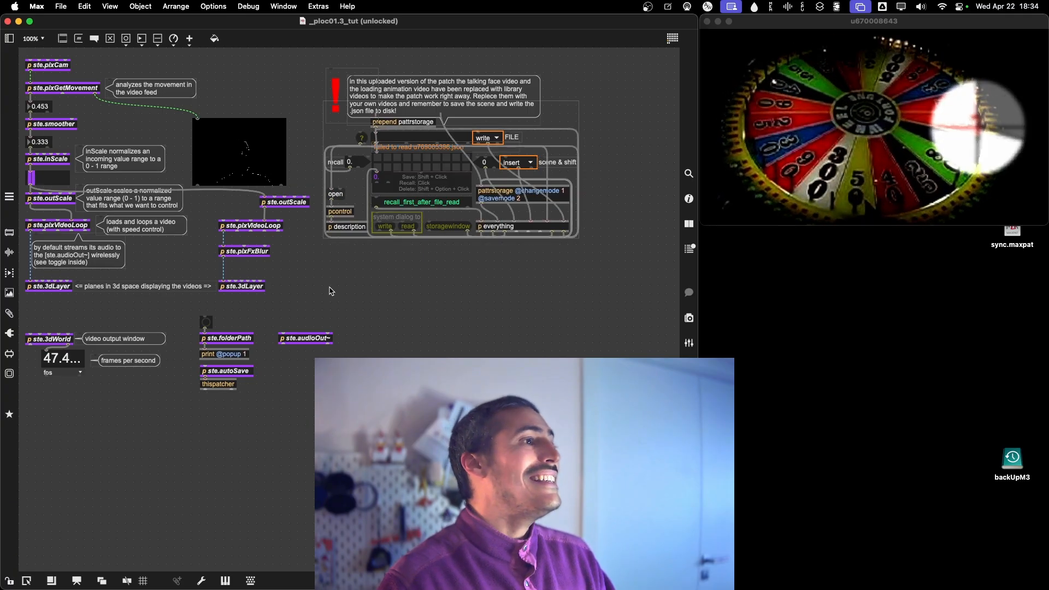
Delete the second video chain (ste.pixVideoLoop, ste.pixFxBlur, ste.3dLayer) and move its leftover ste.outScale beside the first ste.pixVideoLoop.
key("super+e")
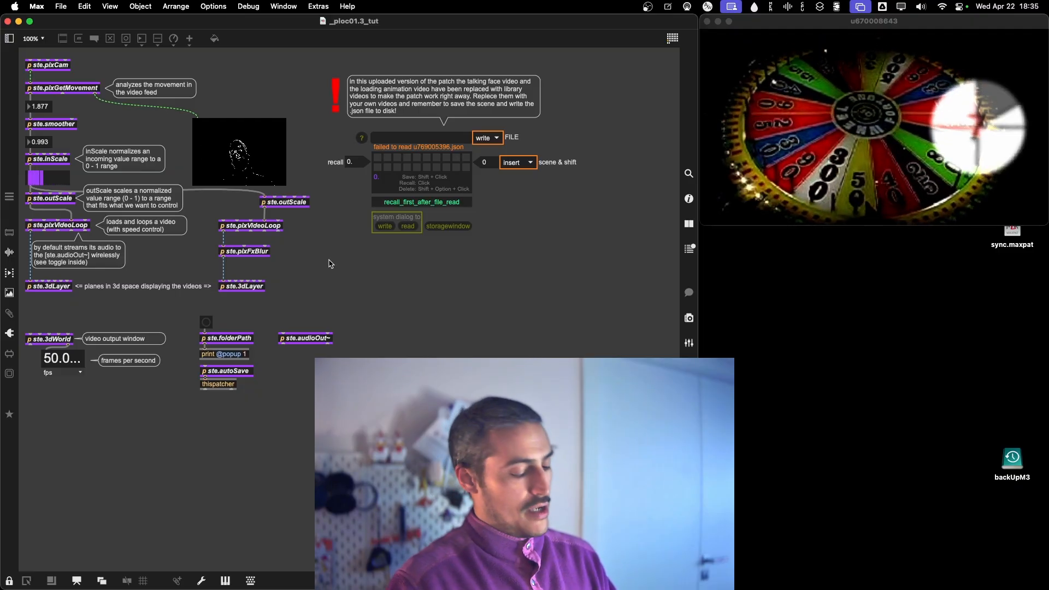
key("super+e")
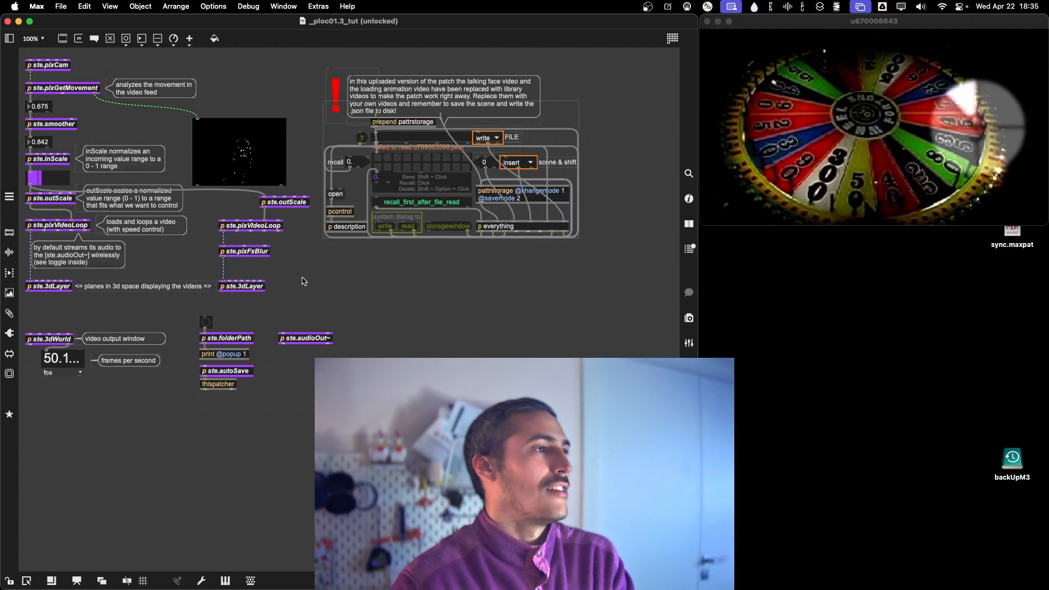
left_click_drag(311, 313, 225, 215)
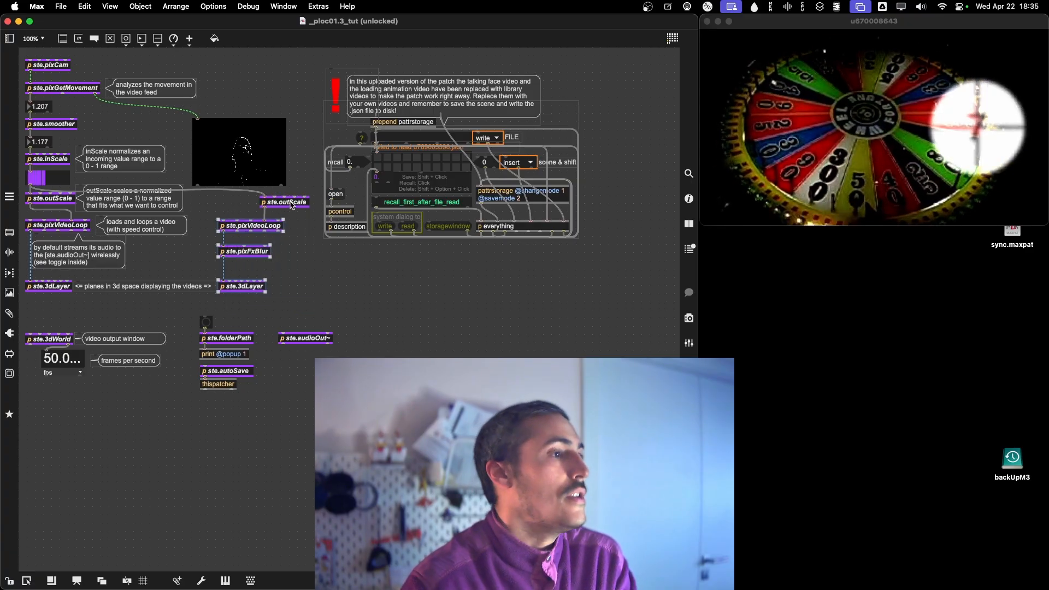
key("BackSpace")
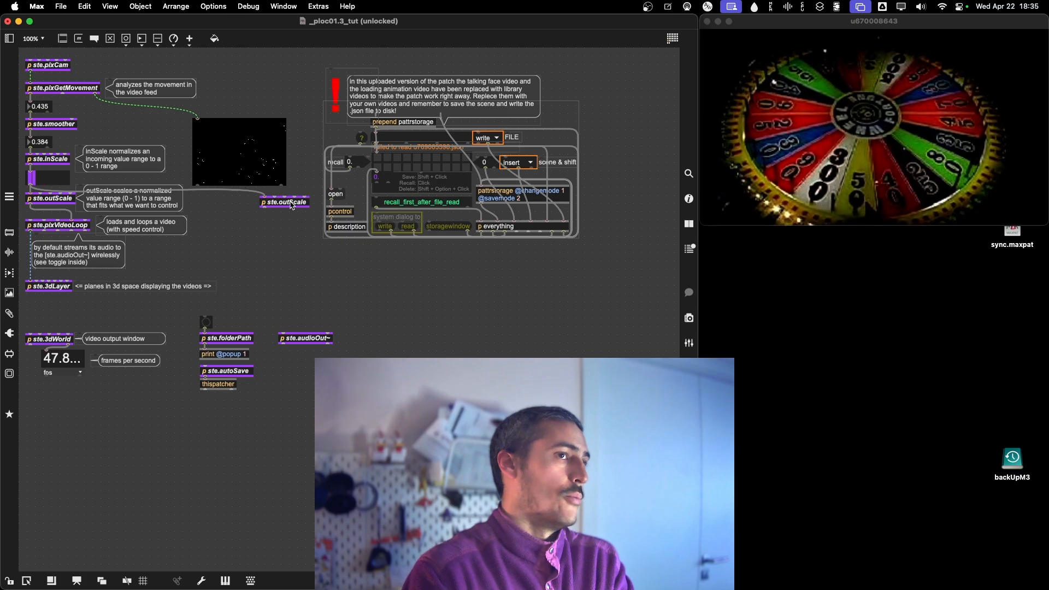
left_click_drag(293, 206, 271, 205)
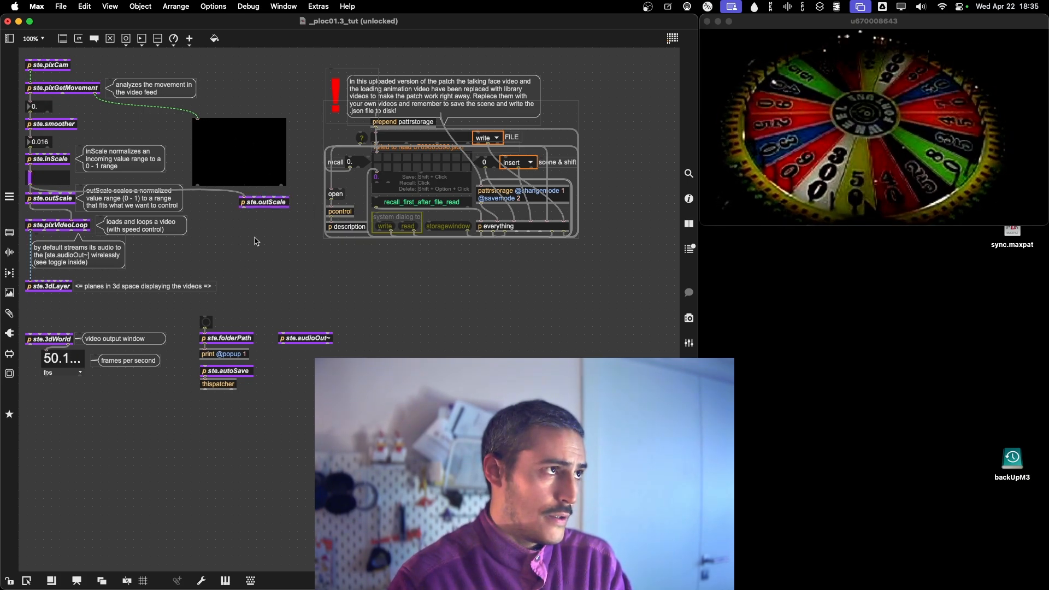
left_click_drag(260, 212, 242, 235)
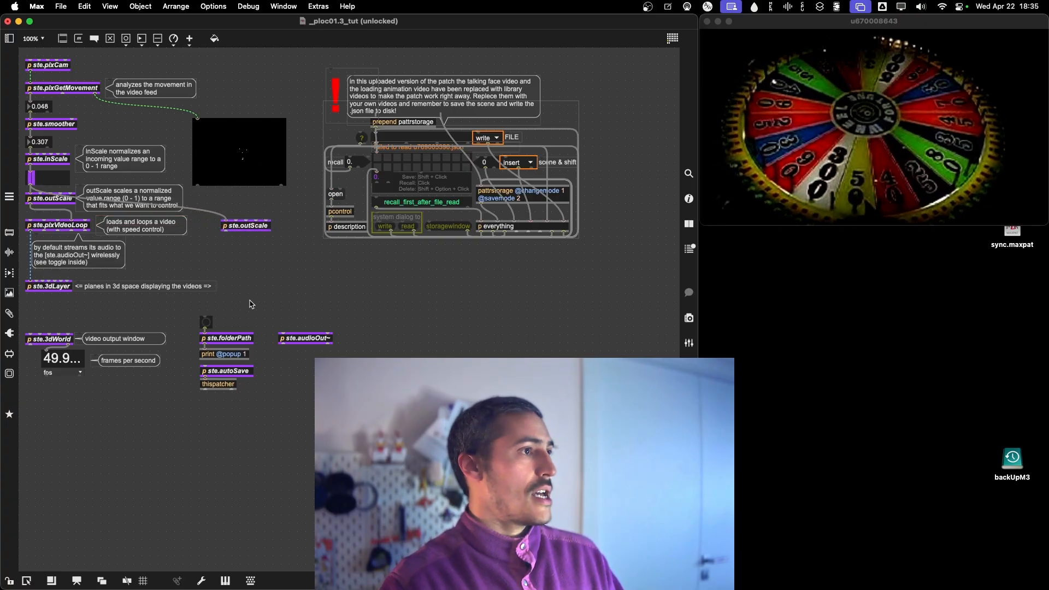
Lock the patch, set its zoom to 150%, and load abstractLoop.mp4 into the remaining ste.pixVideoLoop.
key("super+e")
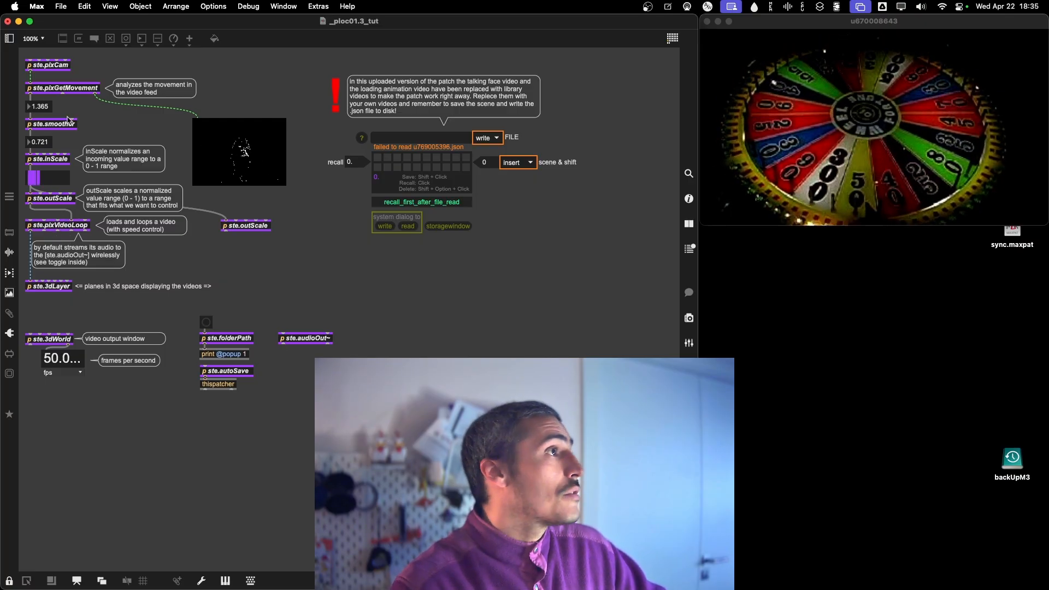
left_click(34, 38)
left_click(43, 113)
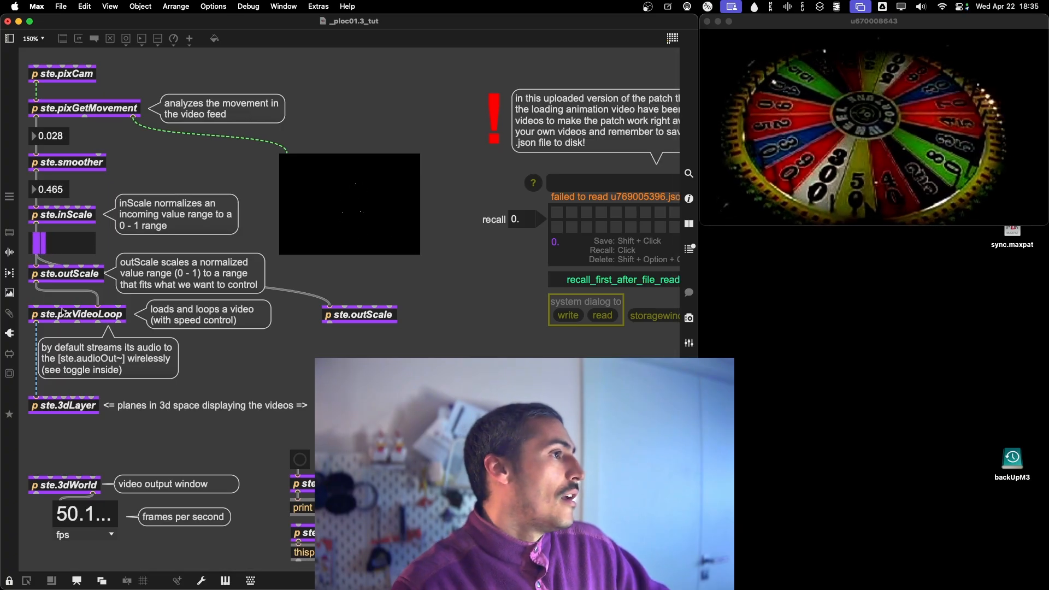
double_click(93, 319)
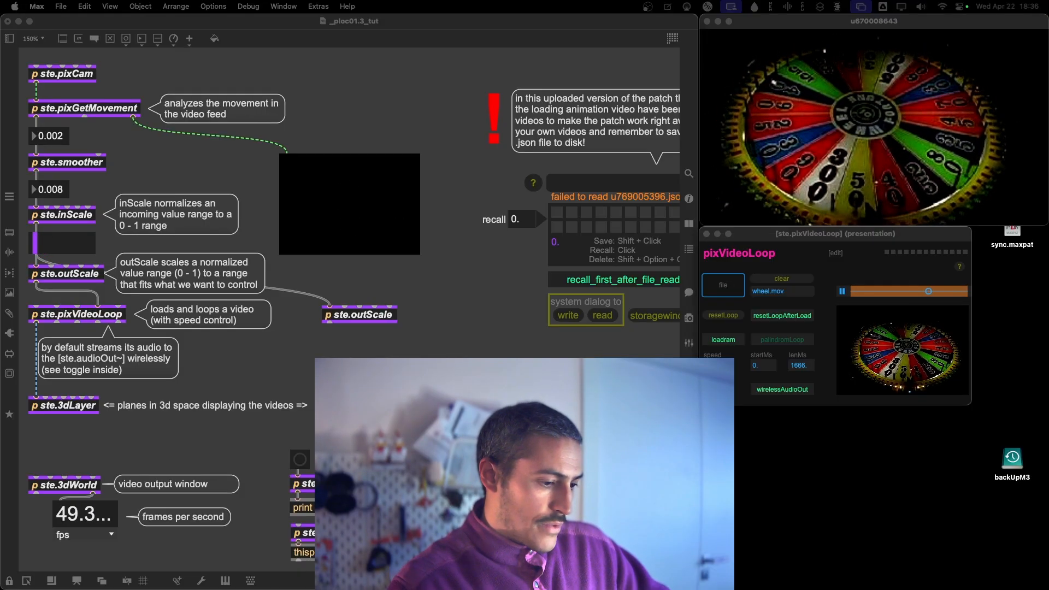
left_click_drag(14, 300, 722, 284)
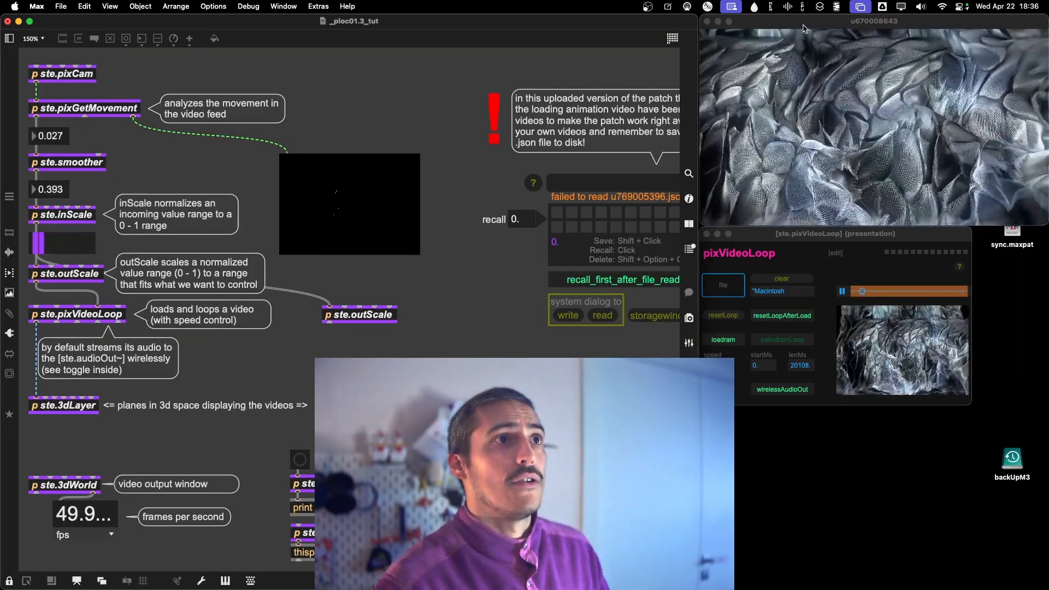
mouse_move(803, 28)
left_mouse_down()
mouse_move(765, 22)
mouse_move(798, 18)
left_mouse_up()
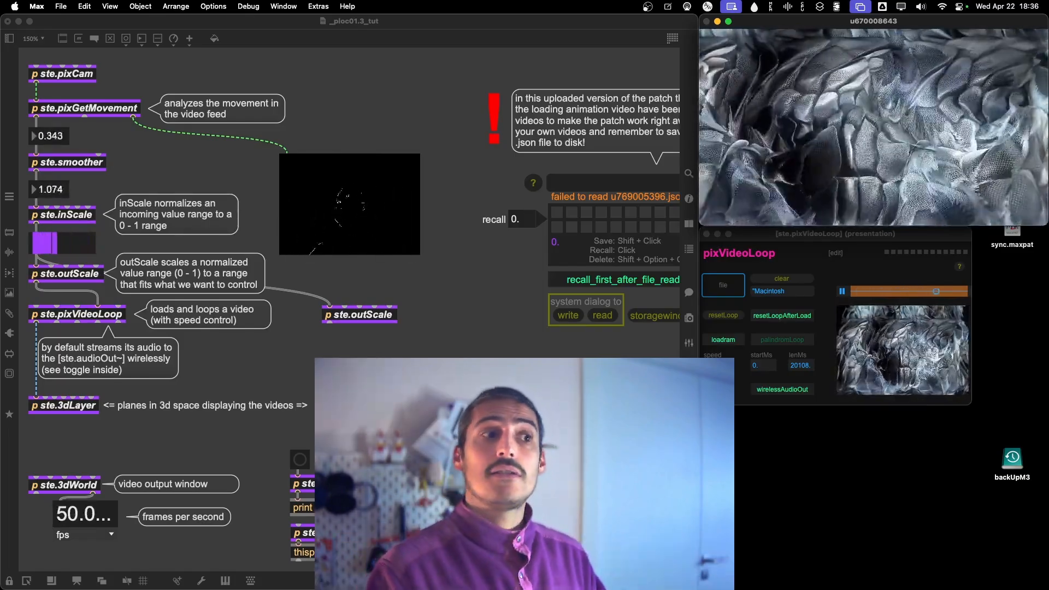
key("super+grave")
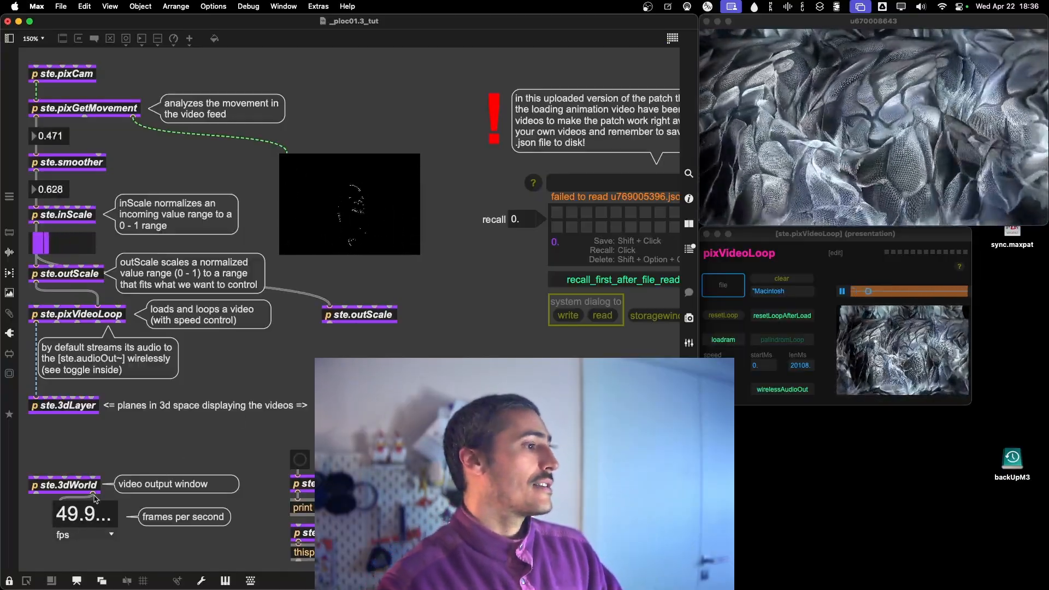
Unlock the patch, search the snippets for "audiopla", and place ste.audioPlayerStereo~ below the separate ste.outScale.
left_click(9, 577)
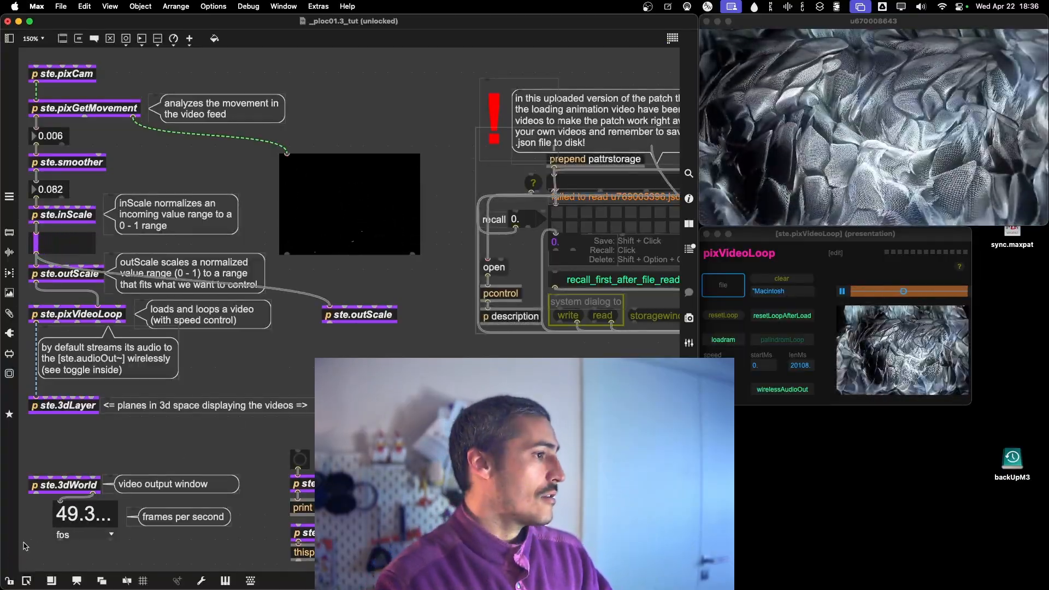
left_click(9, 314)
type("audio")
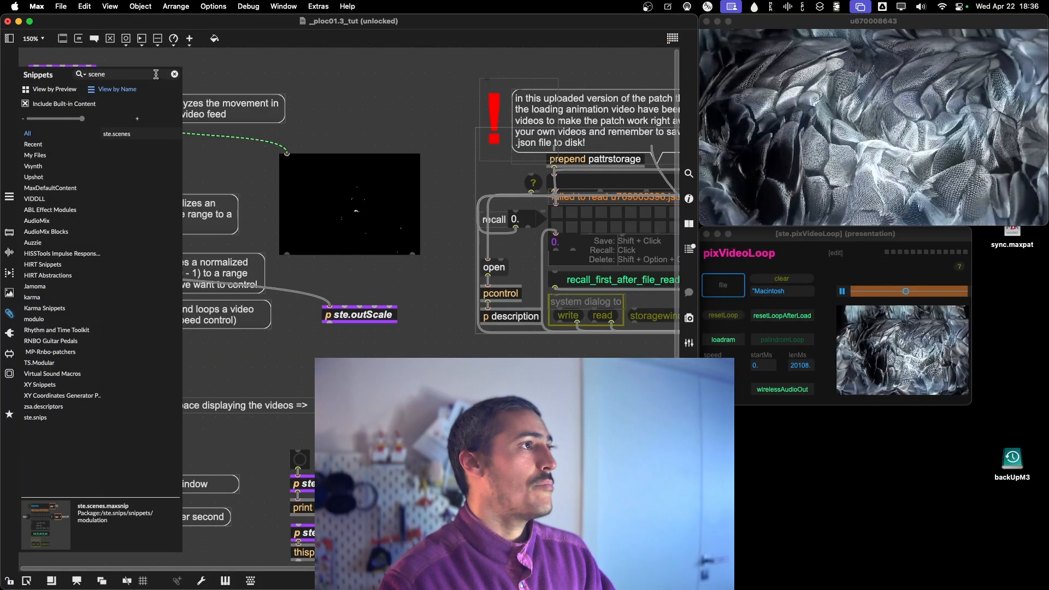
type("pla")
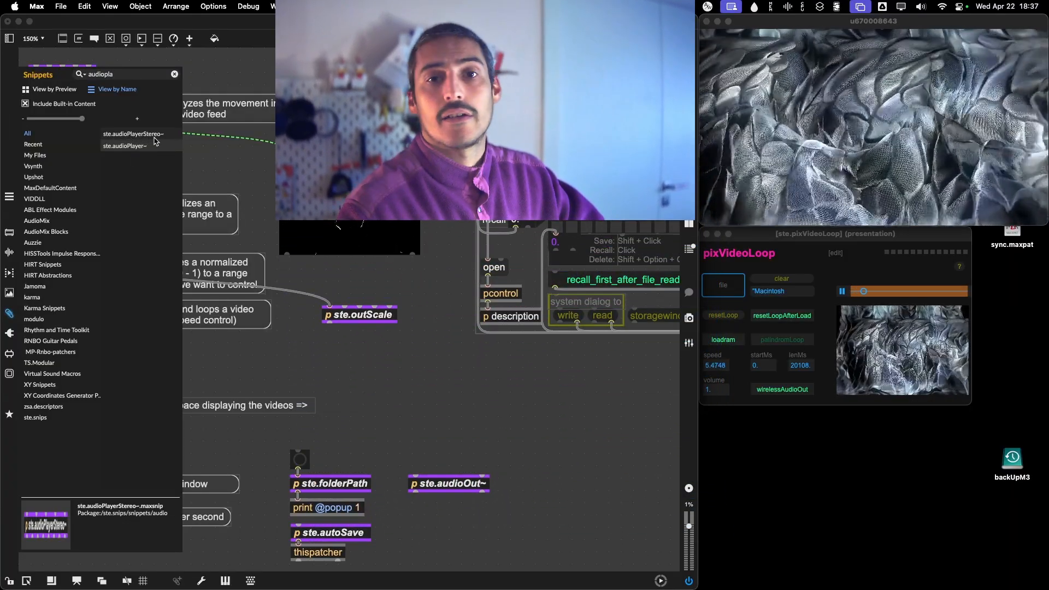
left_click_drag(150, 136, 377, 353)
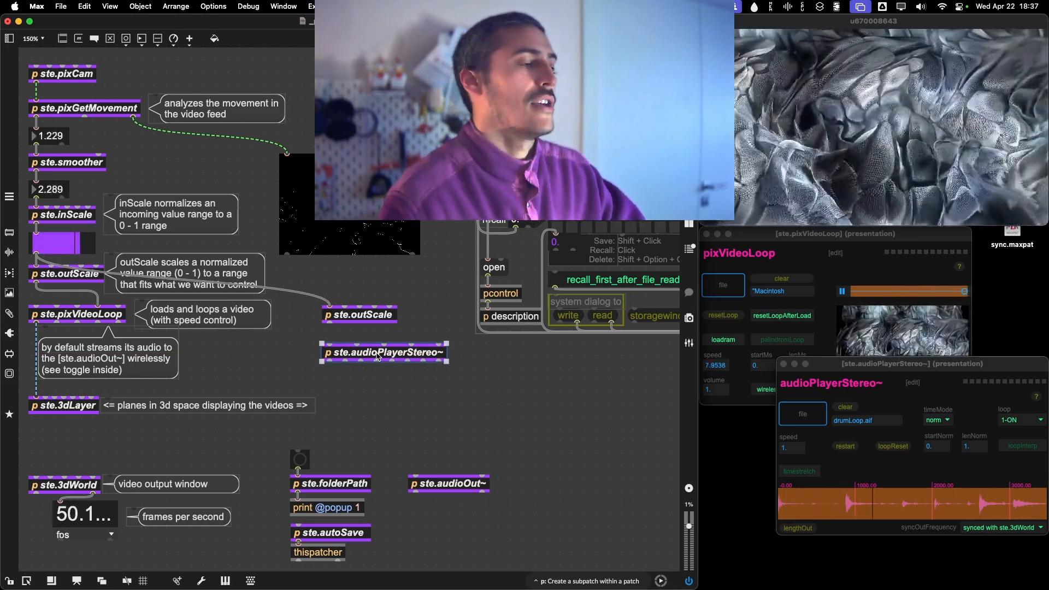
left_click(441, 409)
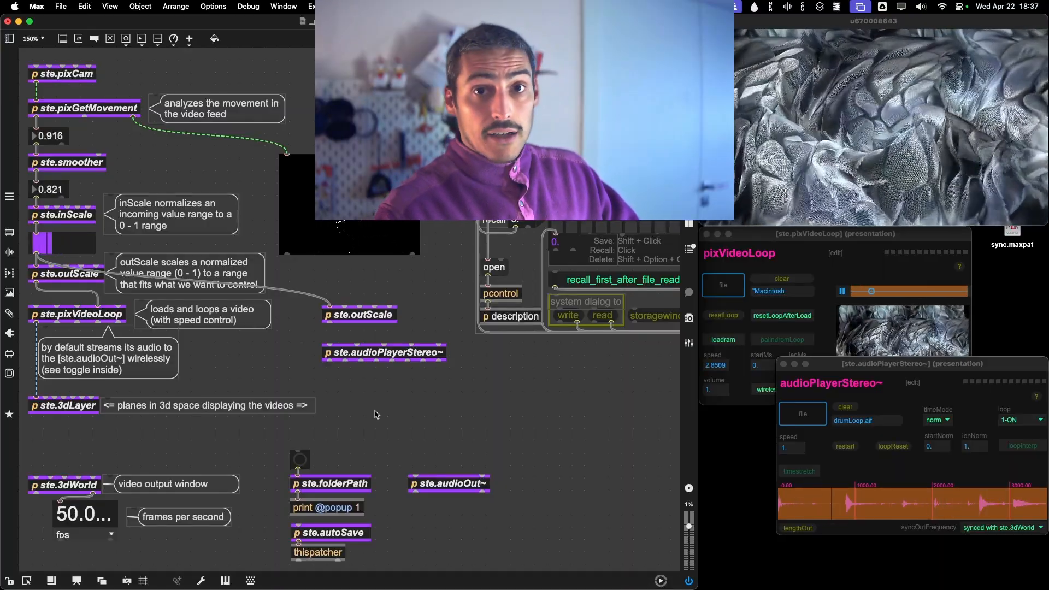
Connect both ste.audioPlayerStereo~ outputs to the ste.audioOut~ inputs, turn the patch gain down, and move ste.audioOut~ directly beneath the player.
left_click_drag(329, 363, 415, 471)
left_click_drag(346, 363, 488, 486)
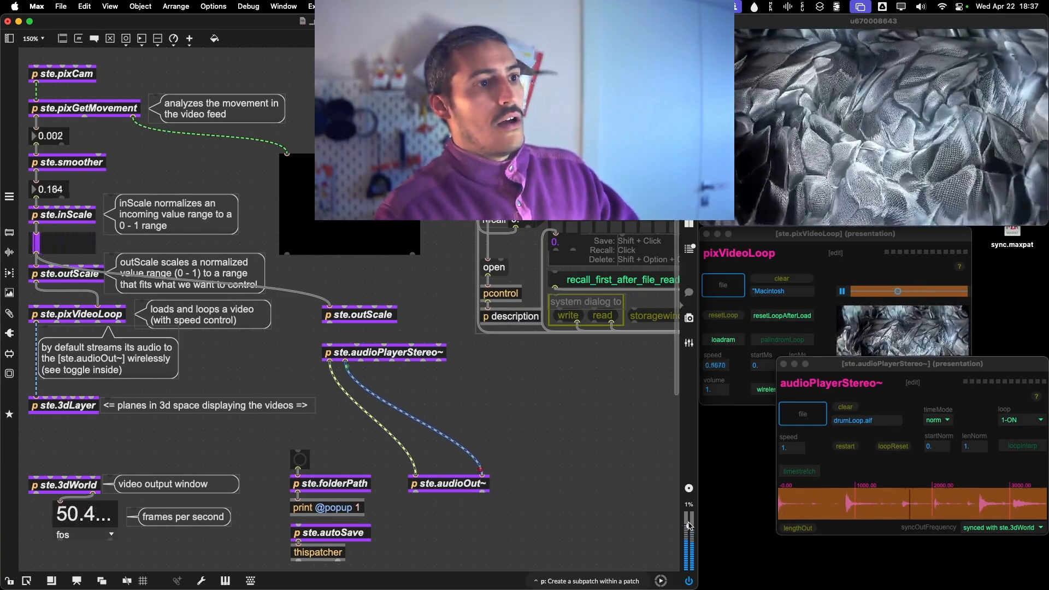
left_click_drag(689, 544, 690, 561)
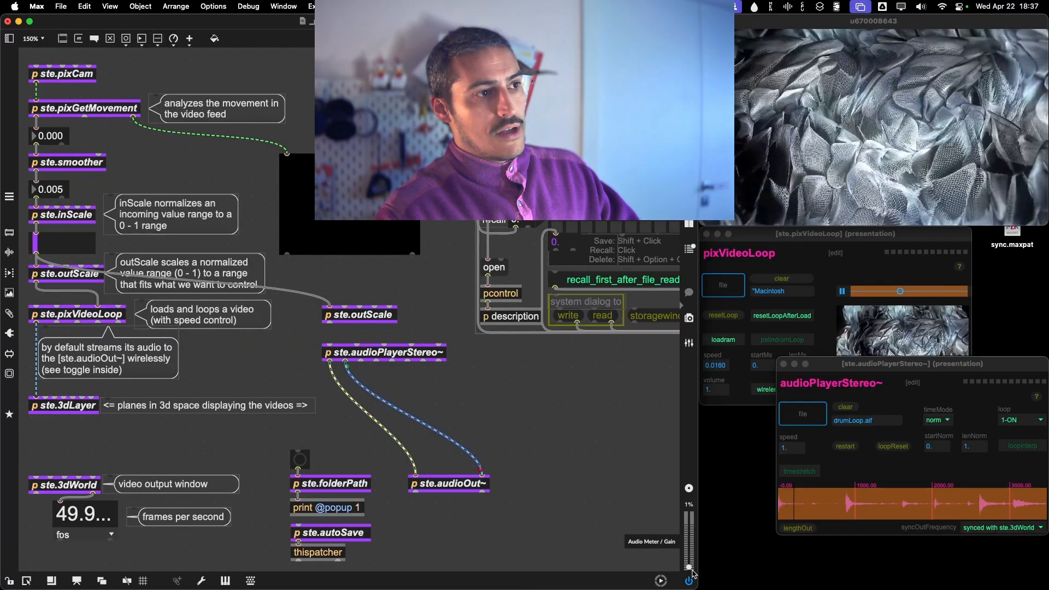
left_click_drag(454, 483, 374, 429)
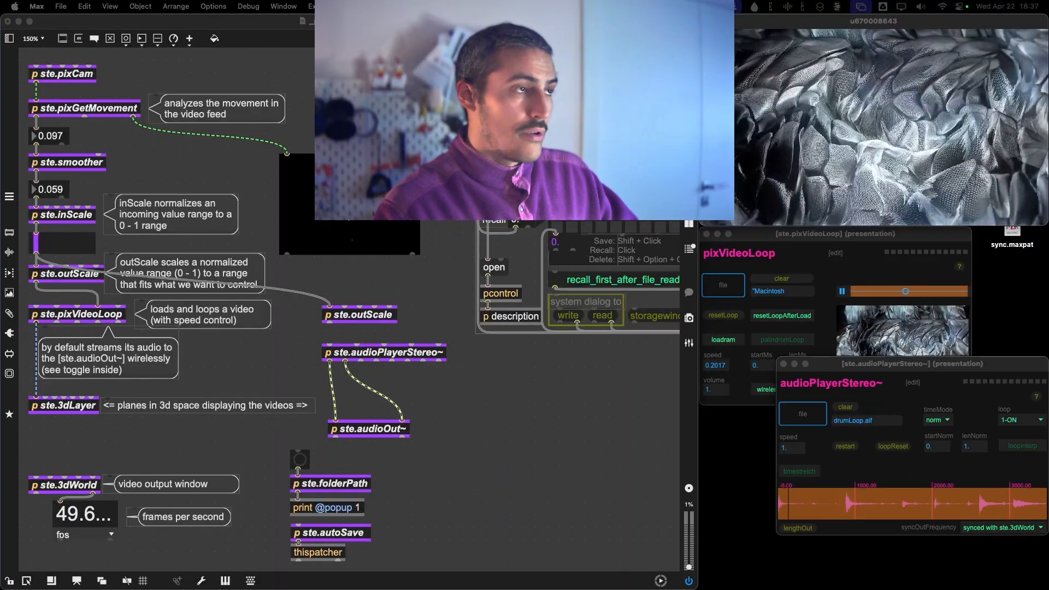
Load the dock-ambience .wav file from the 1.3 folder into audioPlayerStereo~ and return to the patch.
left_click_drag(159, 214, 818, 417)
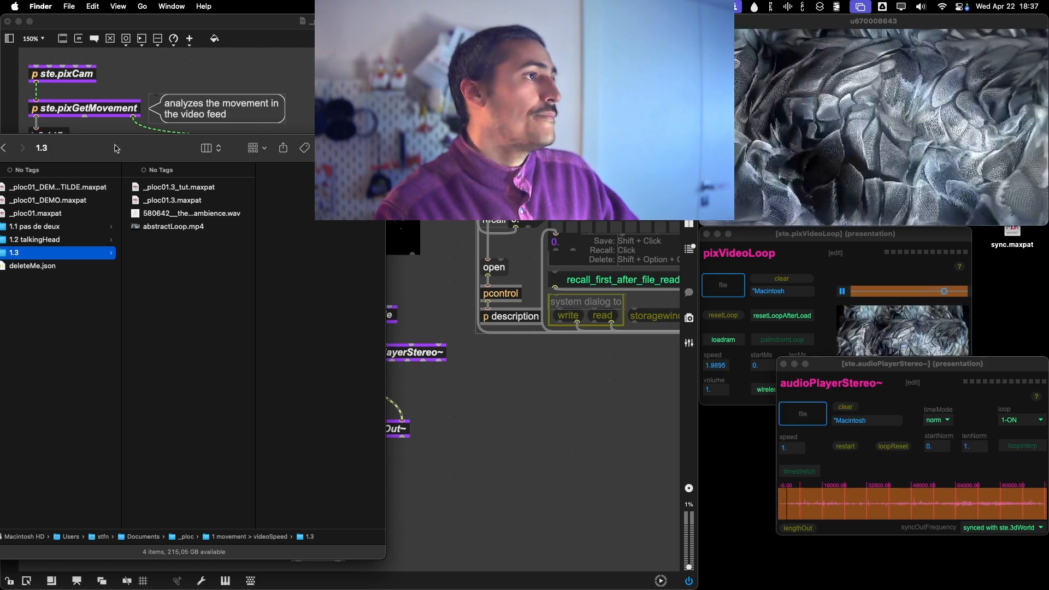
left_click_drag(116, 149, 0, 148)
left_click(517, 534)
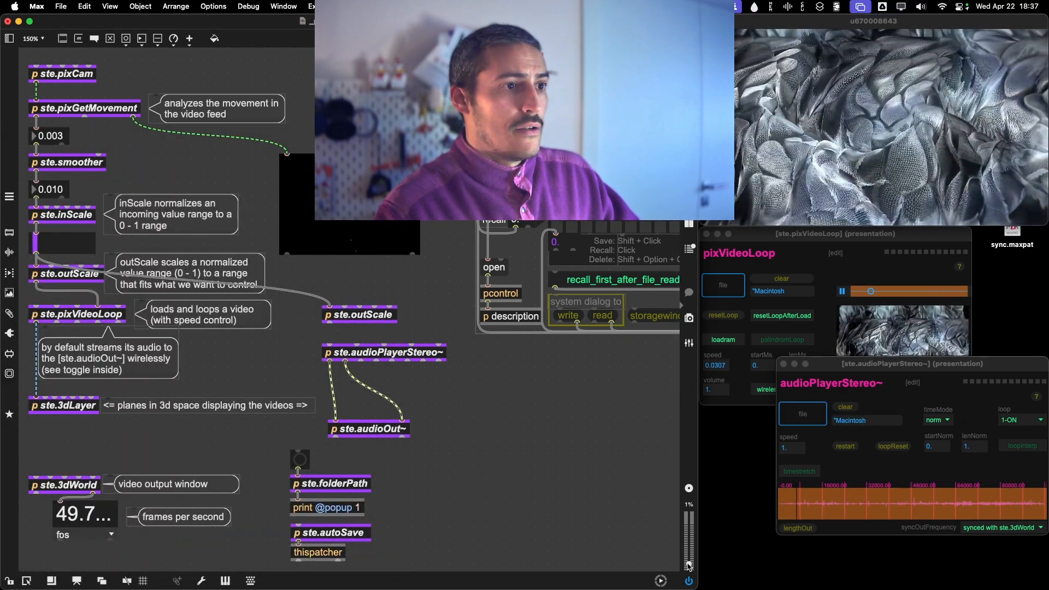
Adjust the patch gain to hear the ambience and select a short loop region with startNorm about 0.66 and lenNorm about 0.085.
left_click_drag(689, 566, 689, 534)
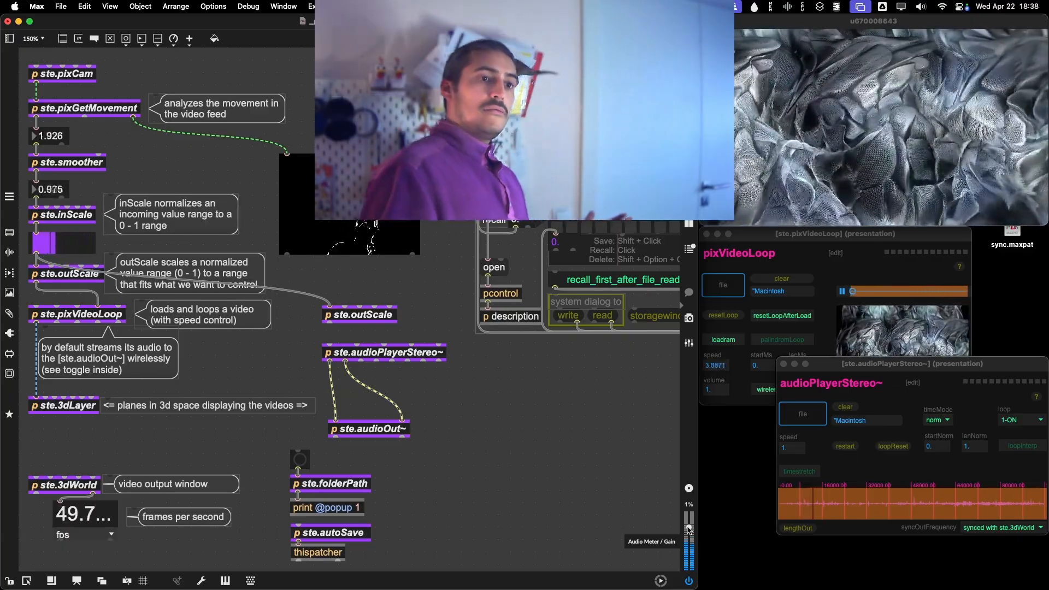
left_click_drag(688, 529, 686, 552)
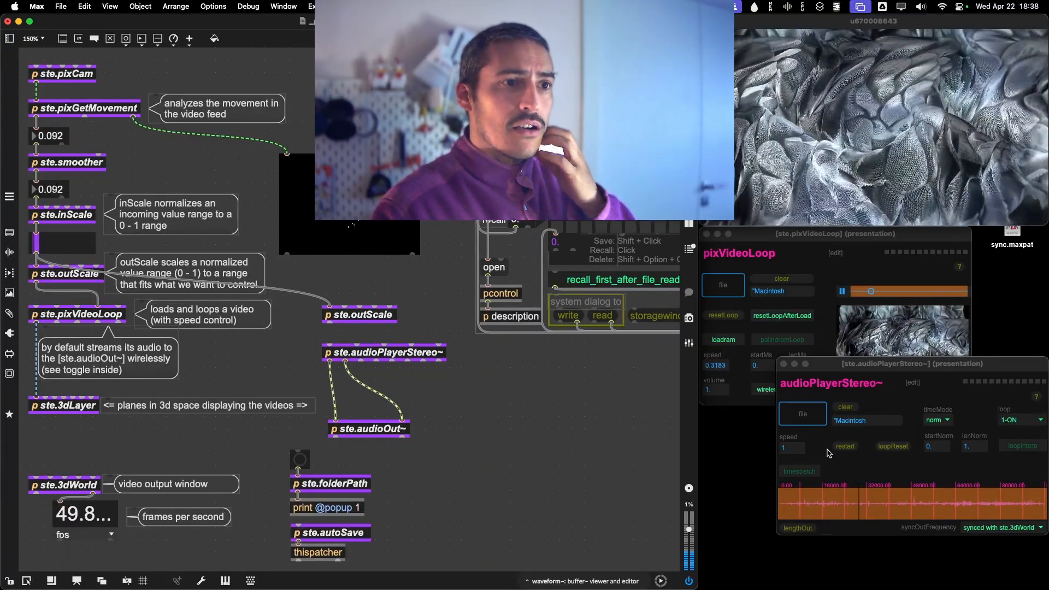
left_click_drag(956, 503, 978, 503)
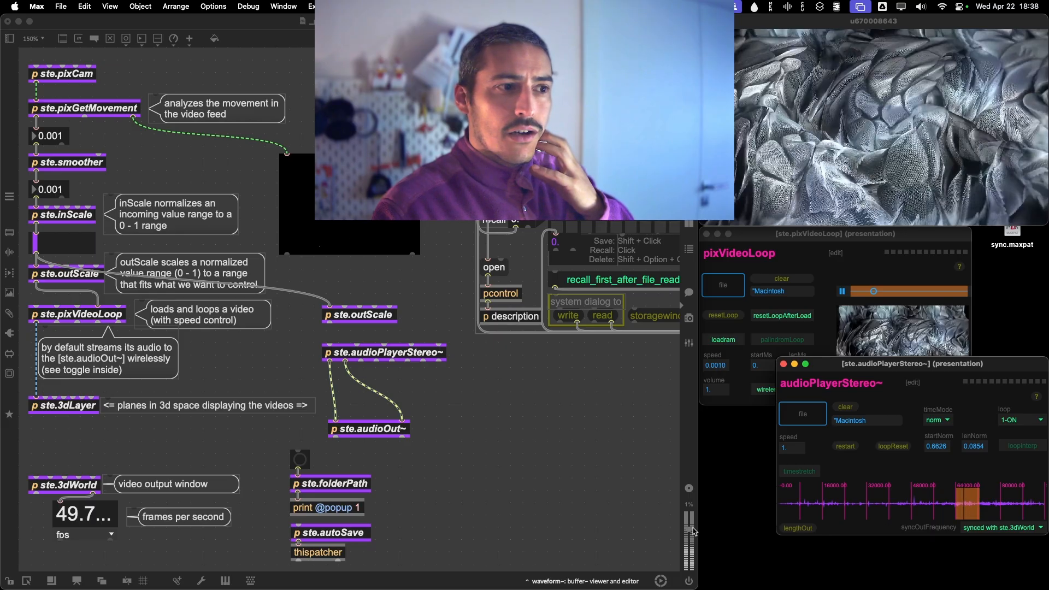
Select a short loop region near the audio's start, startNorm about 0.064 and lenNorm about 0.075, adjusting the patch gain, and close the player window.
left_click_drag(692, 531, 689, 545)
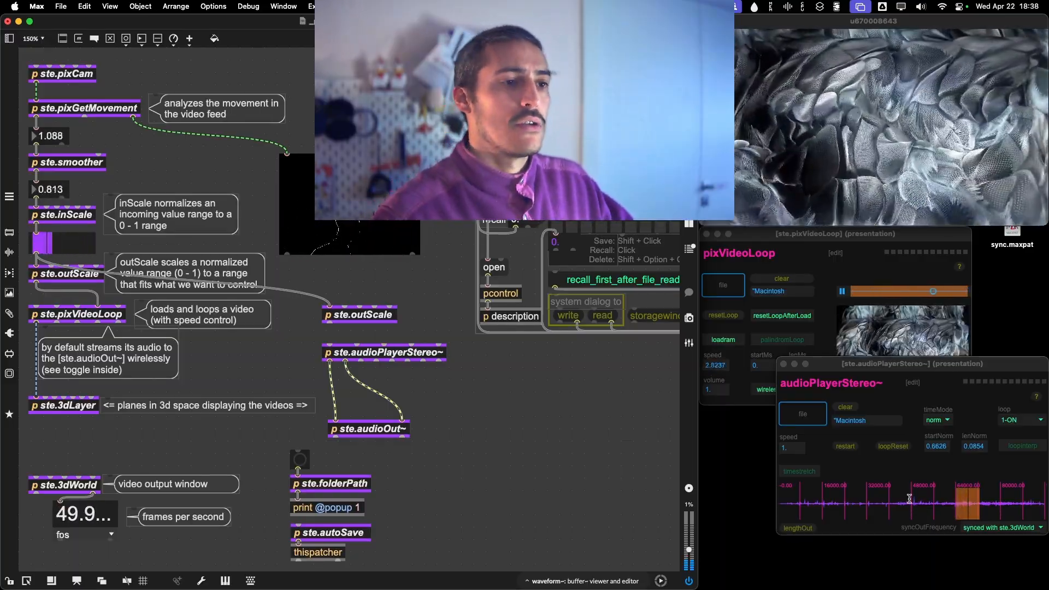
left_click(794, 508)
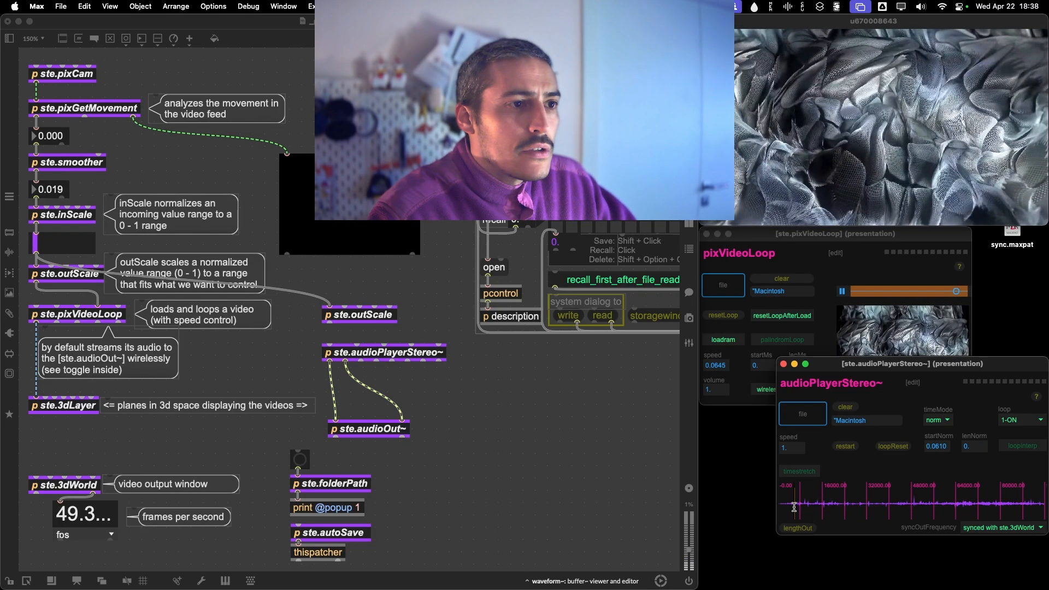
left_click_drag(813, 506, 816, 505)
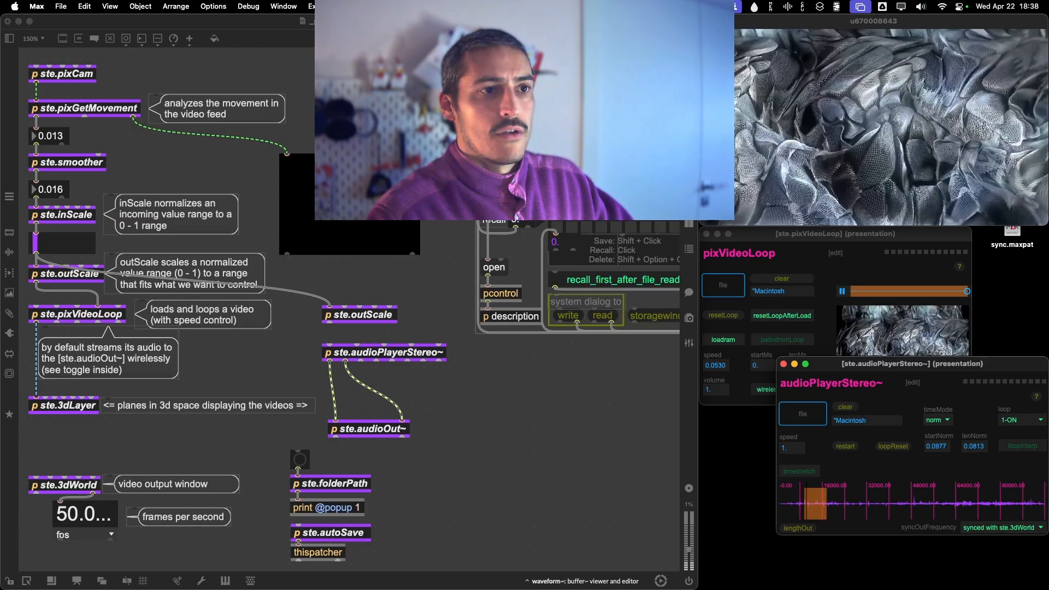
left_click_drag(943, 450, 943, 468)
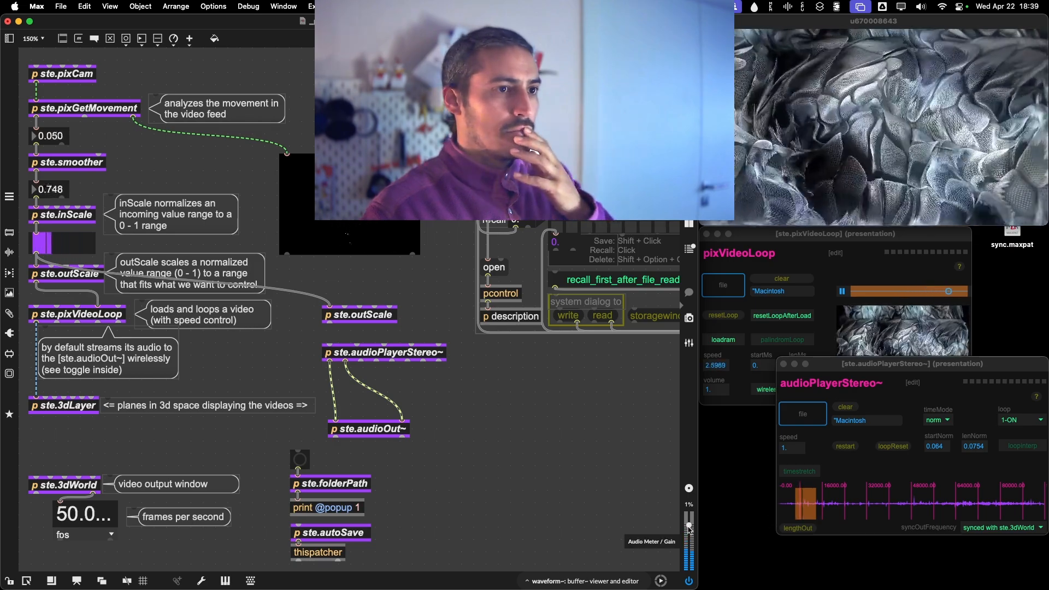
left_click_drag(799, 385, 754, 332)
left_click(738, 309)
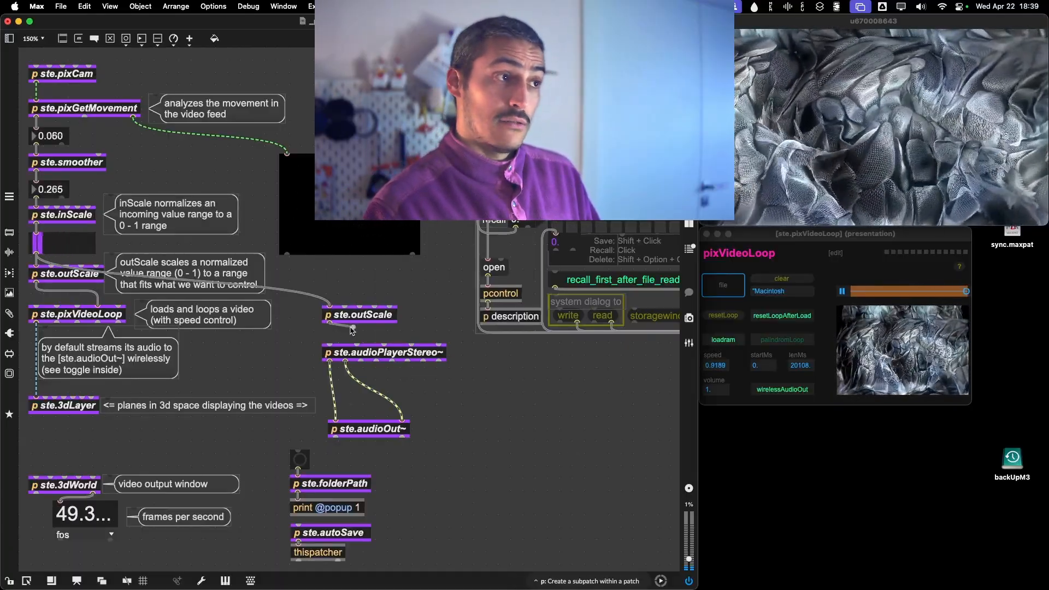
Connect the separate ste.outScale output to the speed inlet of ste.audioPlayerStereo~ and lock the patch.
left_click_drag(321, 344, 325, 352)
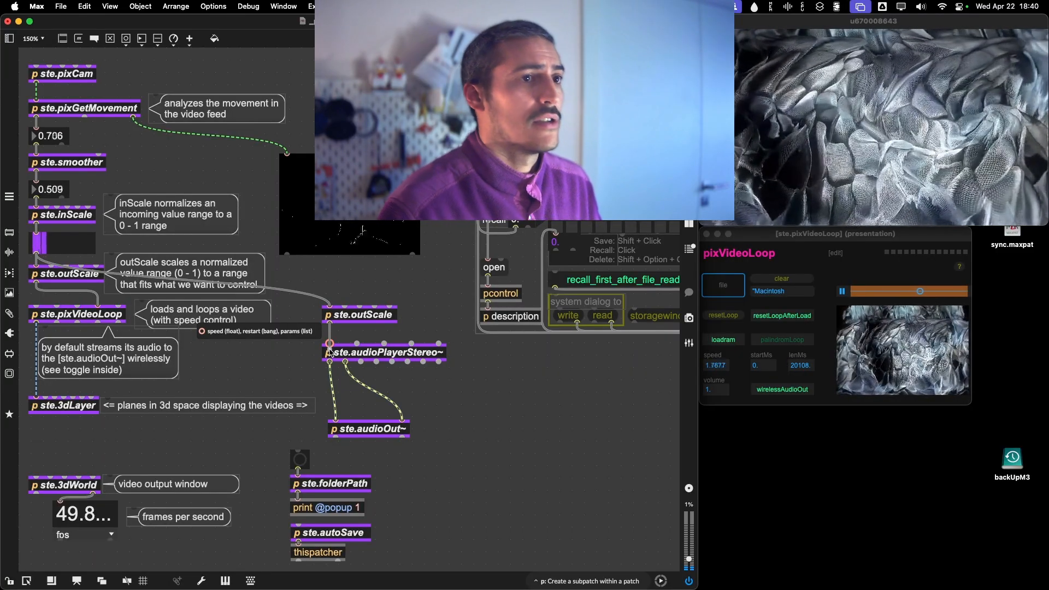
left_click_drag(330, 351, 330, 350)
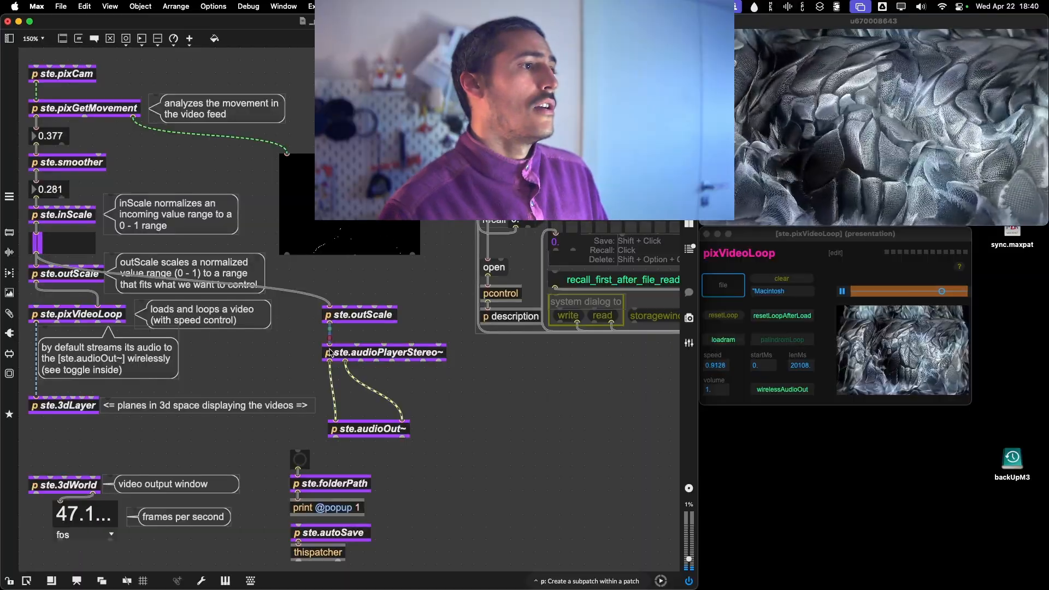
key("super+e")
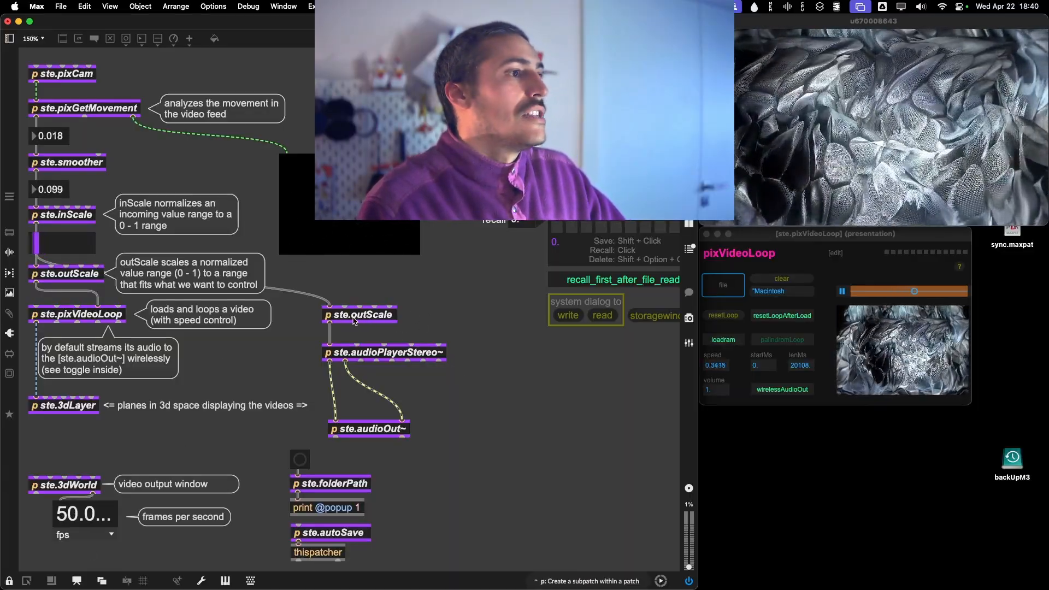
Open the ste.outScale that feeds the audio player and turn off its invert option.
double_click(354, 321)
left_click_drag(831, 366, 743, 233)
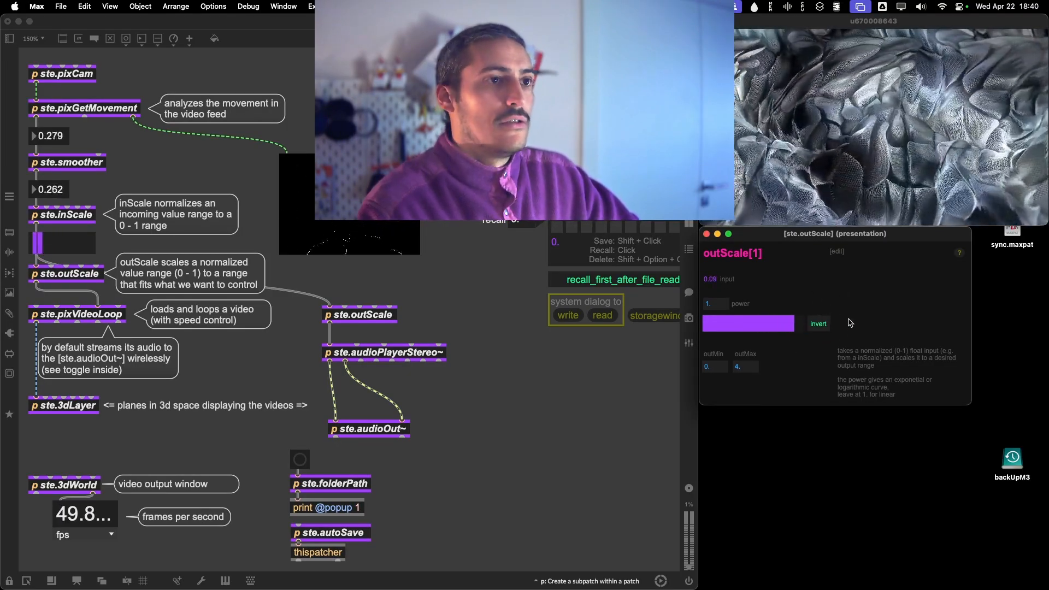
left_click(819, 324)
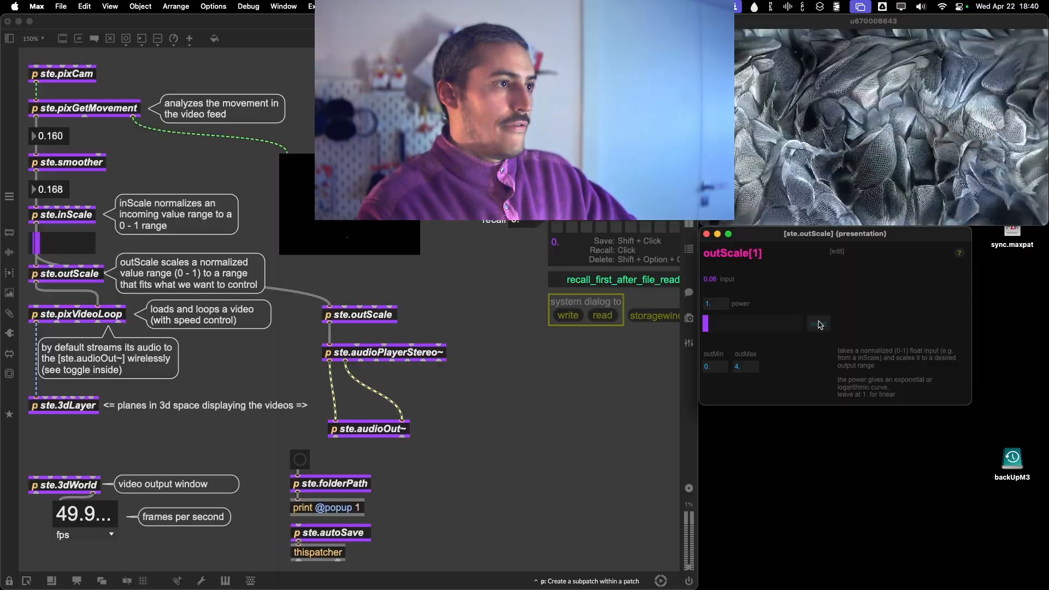
left_click(624, 417)
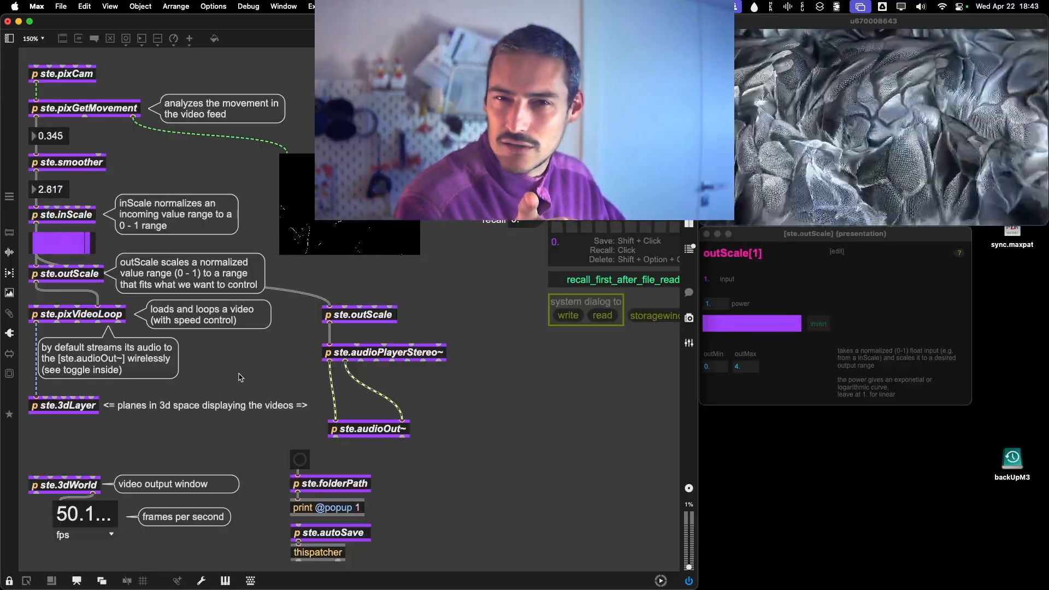
Unlock the patch and move ste.3dLayer with its comment down to just above ste.3dWorld.
key("super+e")
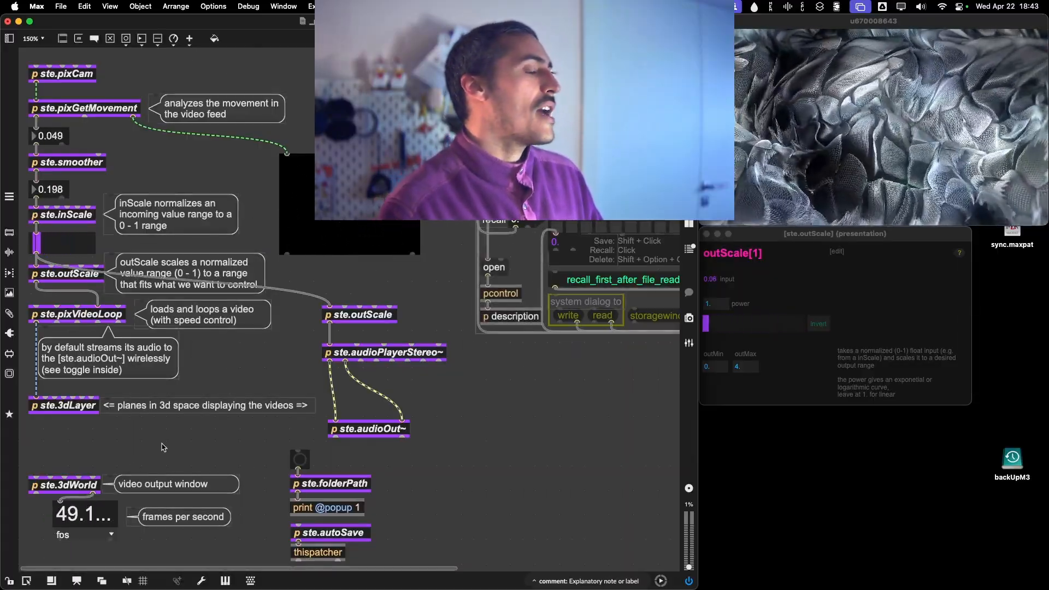
left_click_drag(161, 447, 73, 448)
left_click(180, 433)
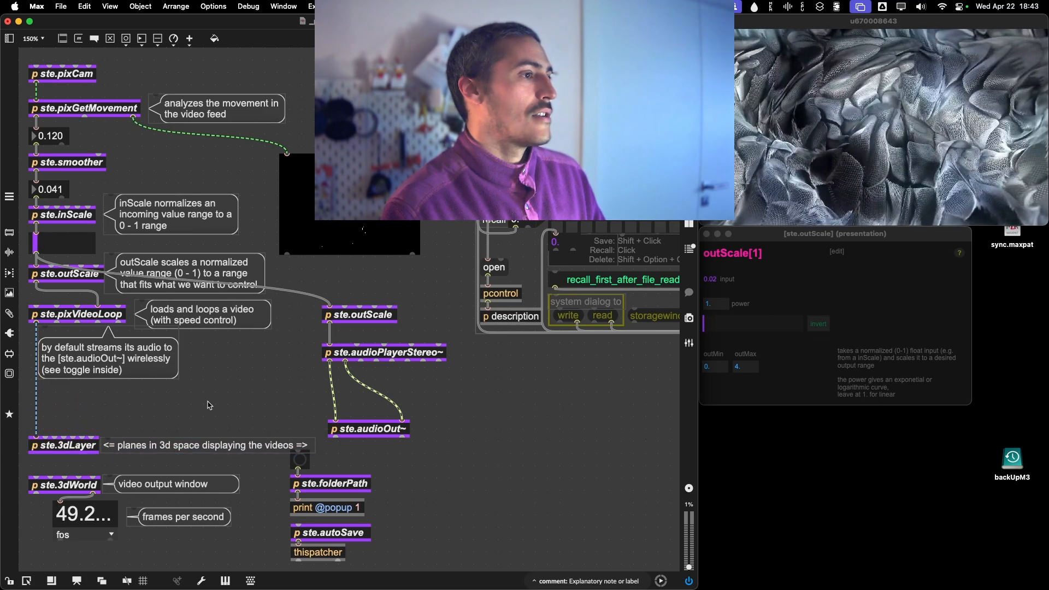
Remove the arrows from the ste.3dLayer comment so it reads "planes in 3d space displaying the videos", and narrow its box.
double_click(205, 445)
key("Right")
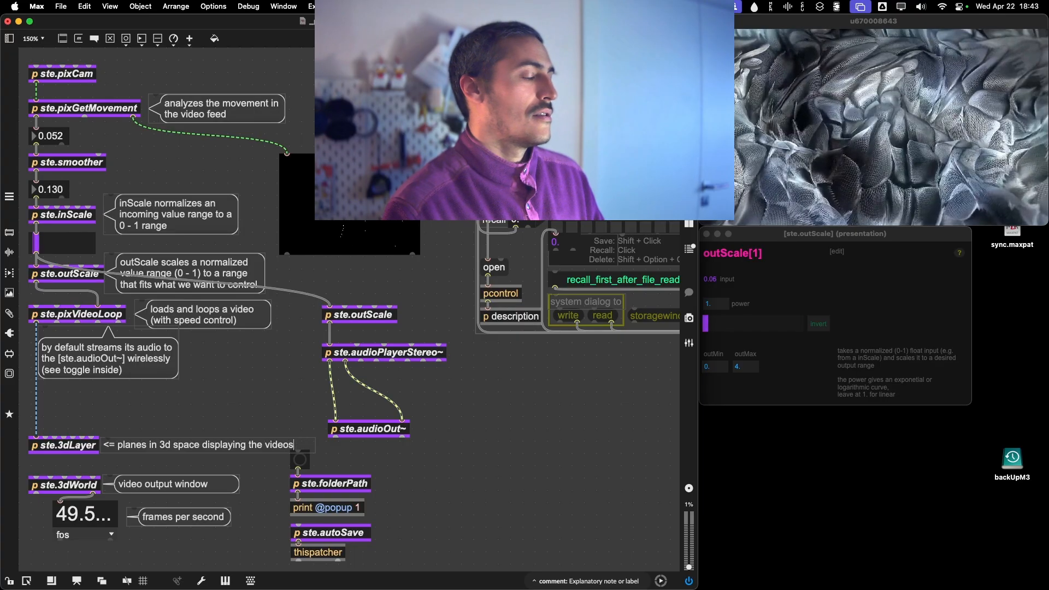
left_click(260, 399)
left_click_drag(313, 451, 295, 451)
left_click(278, 445)
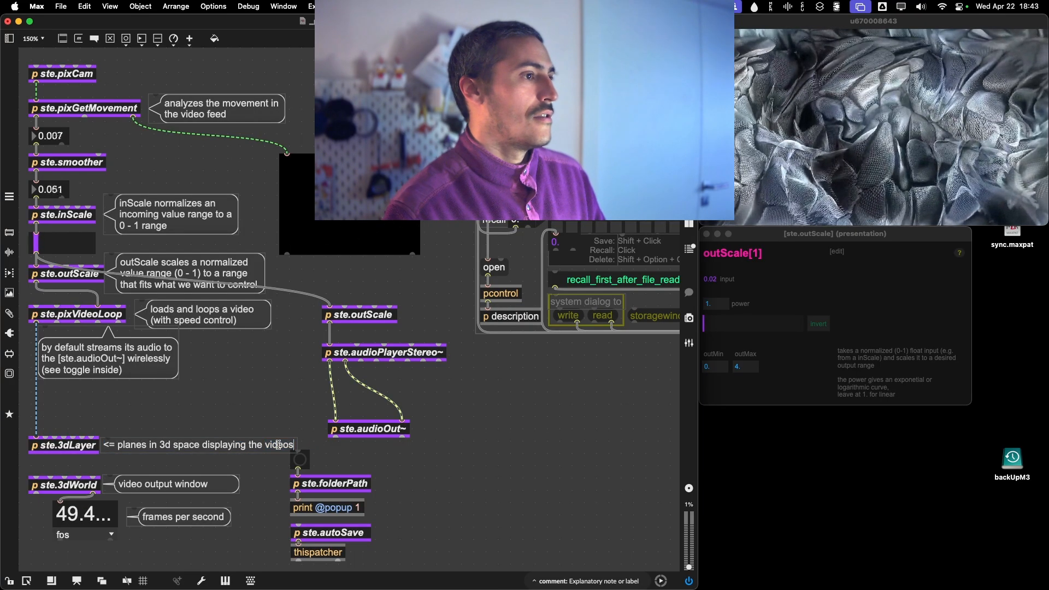
double_click(118, 445)
key("BackSpace")
key("BackSpace")
key("BackSpace")
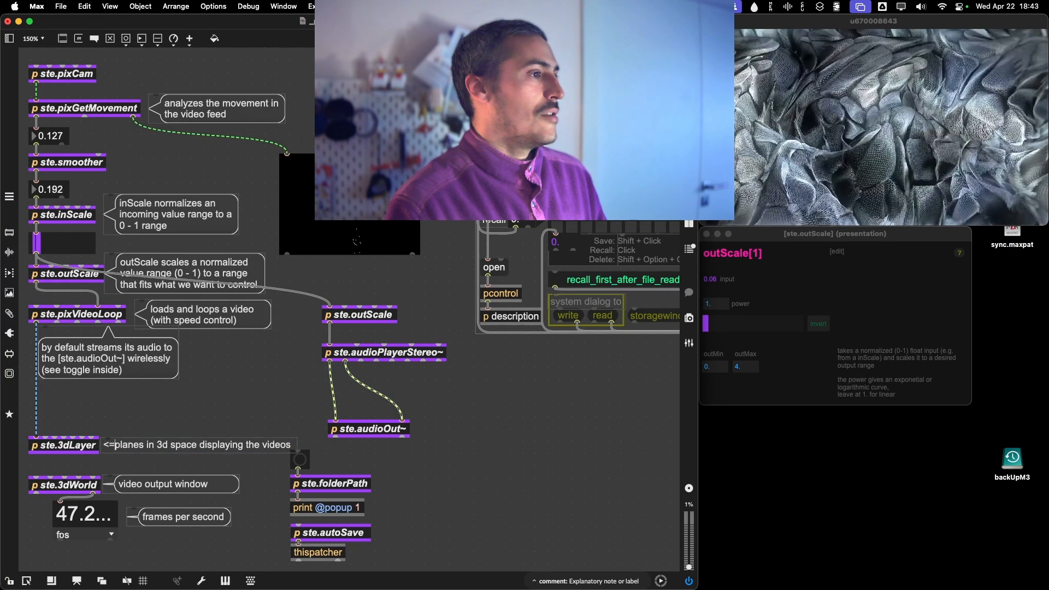
left_click(196, 398)
Enable the Bubble attribute on the ste.3dLayer comment, nudge the layer and comment slightly up, and close the inspector.
left_click(155, 446)
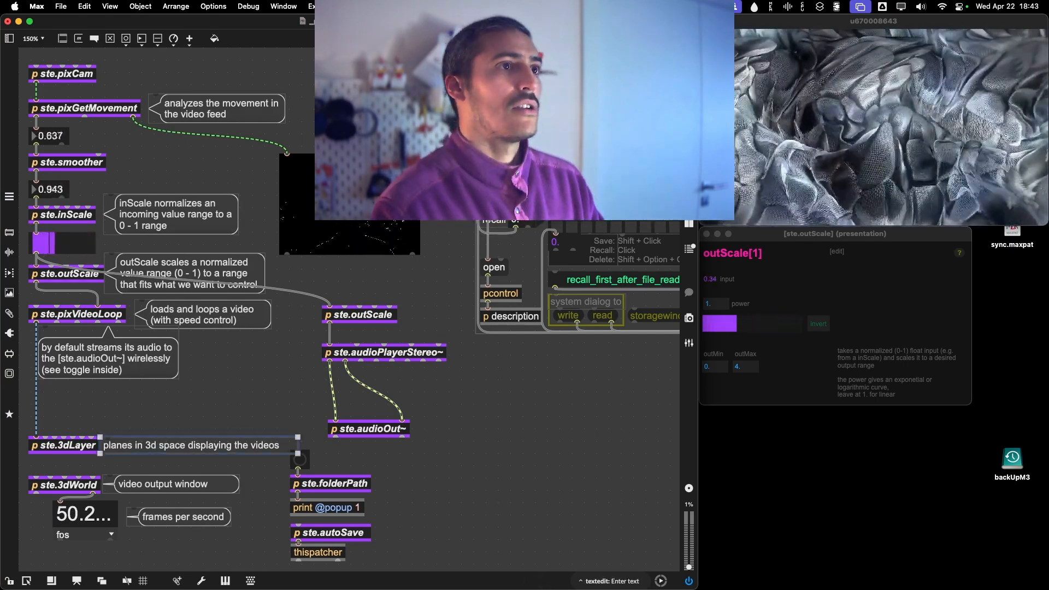
key("super+i")
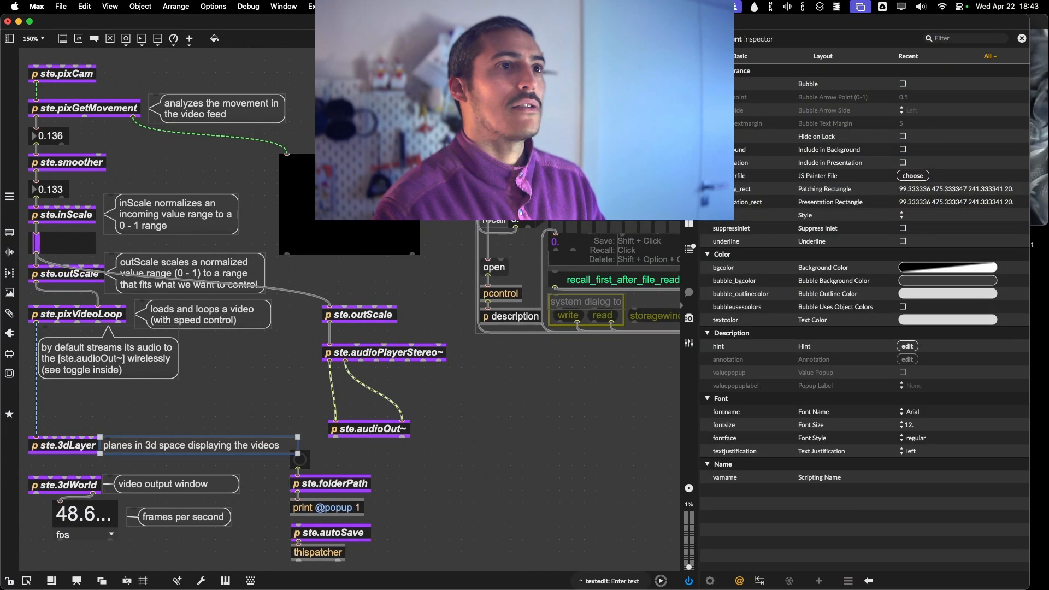
left_click(902, 85)
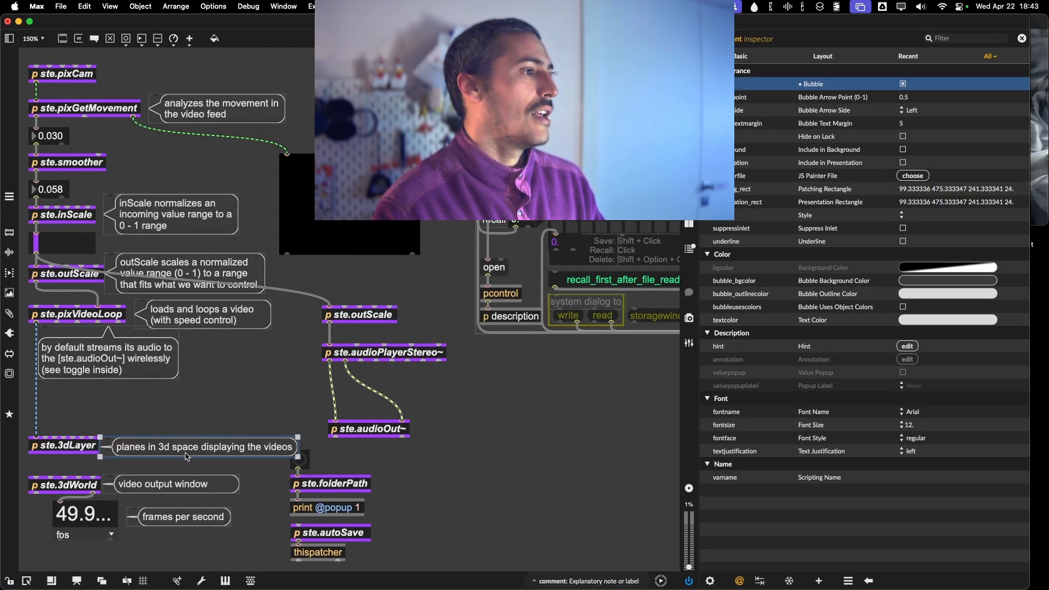
left_click(144, 437)
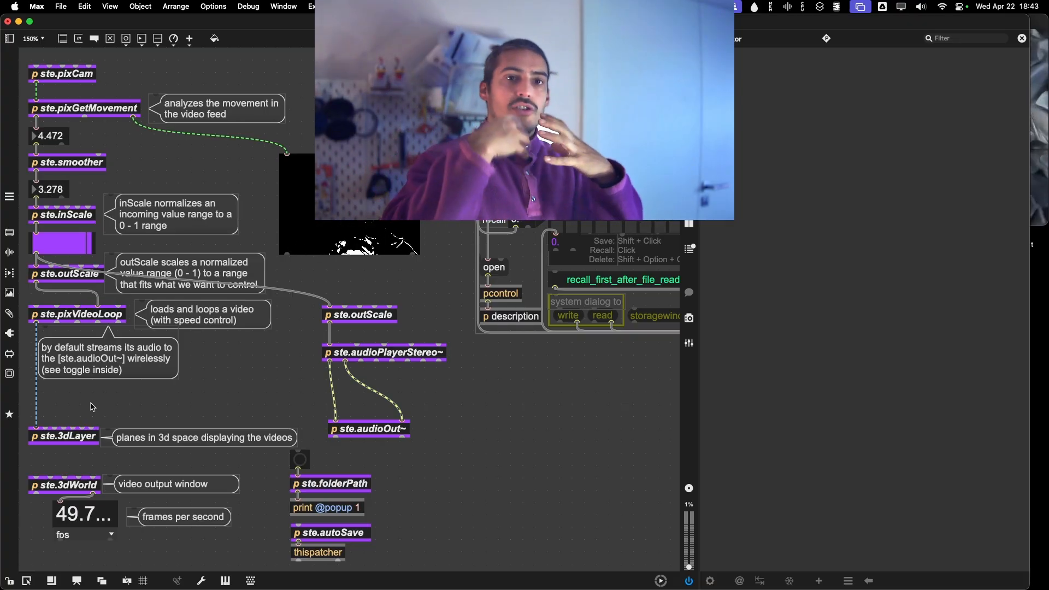
left_click(689, 198)
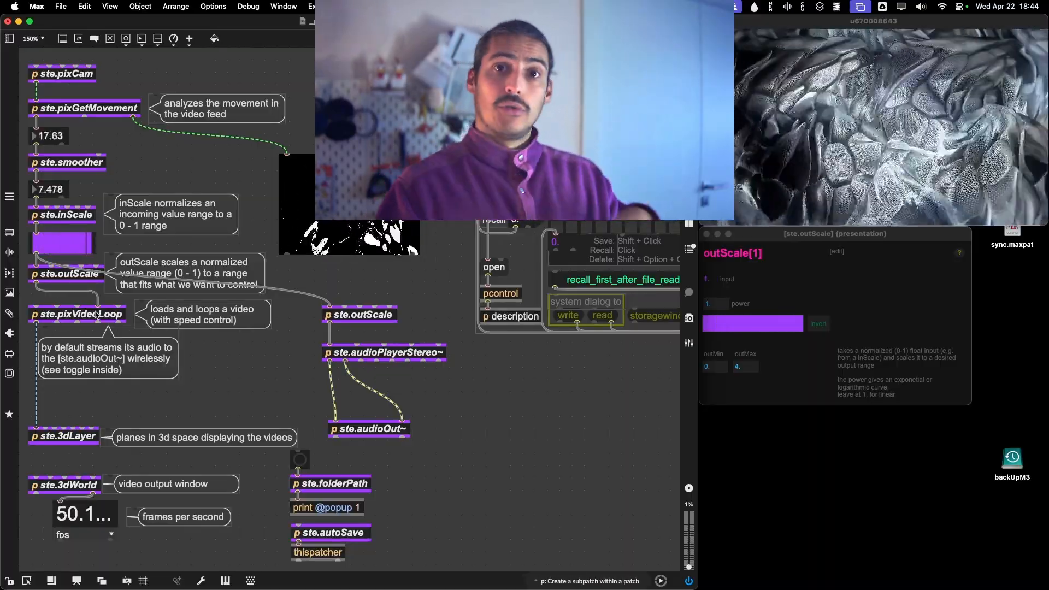
Search the snippets for "bright" and place ste.pixFxBrightness between ste.pixVideoLoop and ste.3dLayer.
left_click(9, 313)
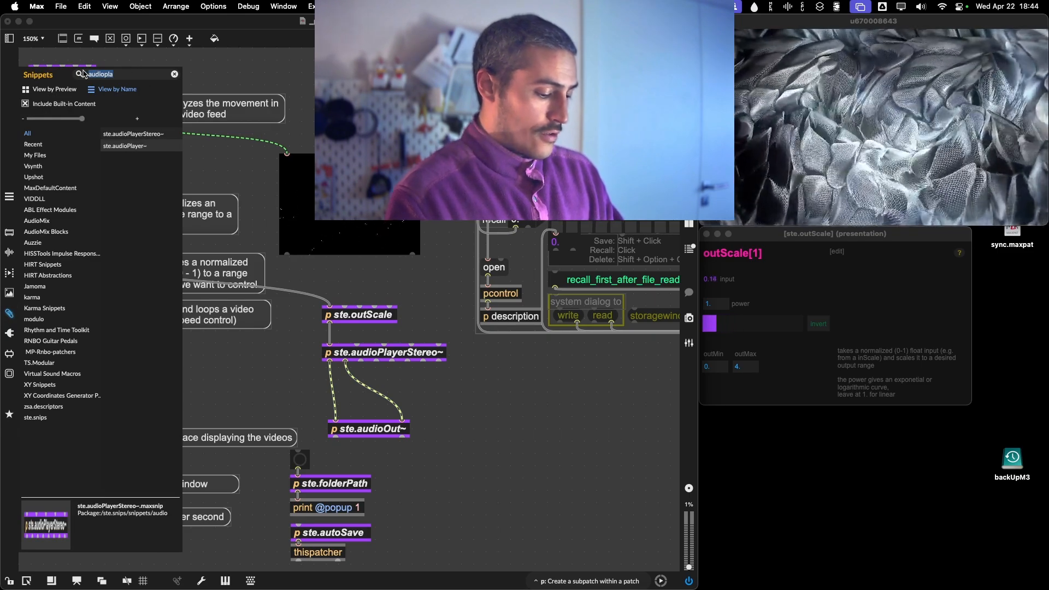
type("bright")
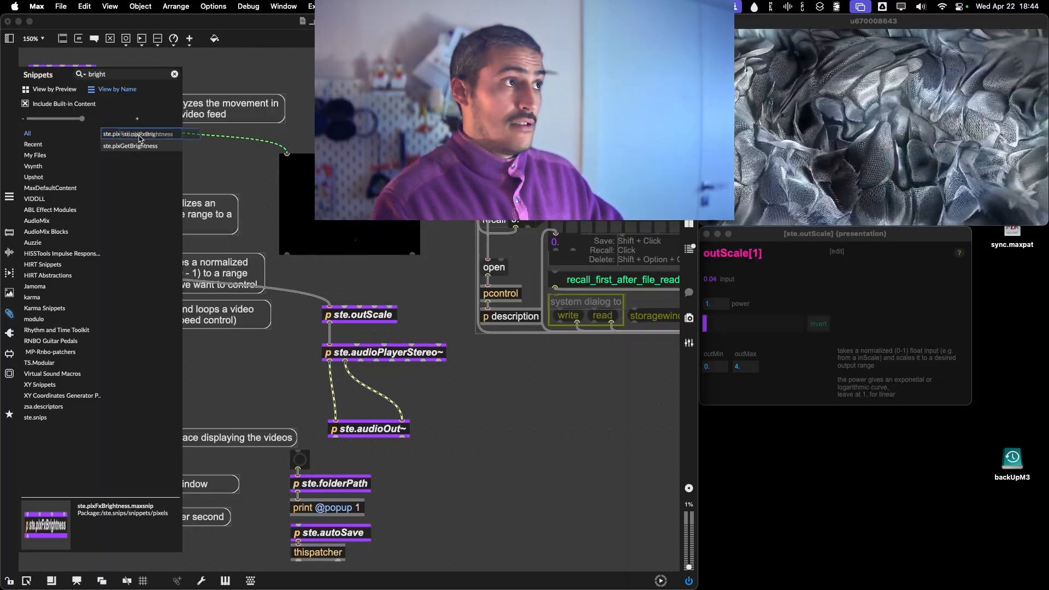
left_click_drag(131, 139, 82, 396)
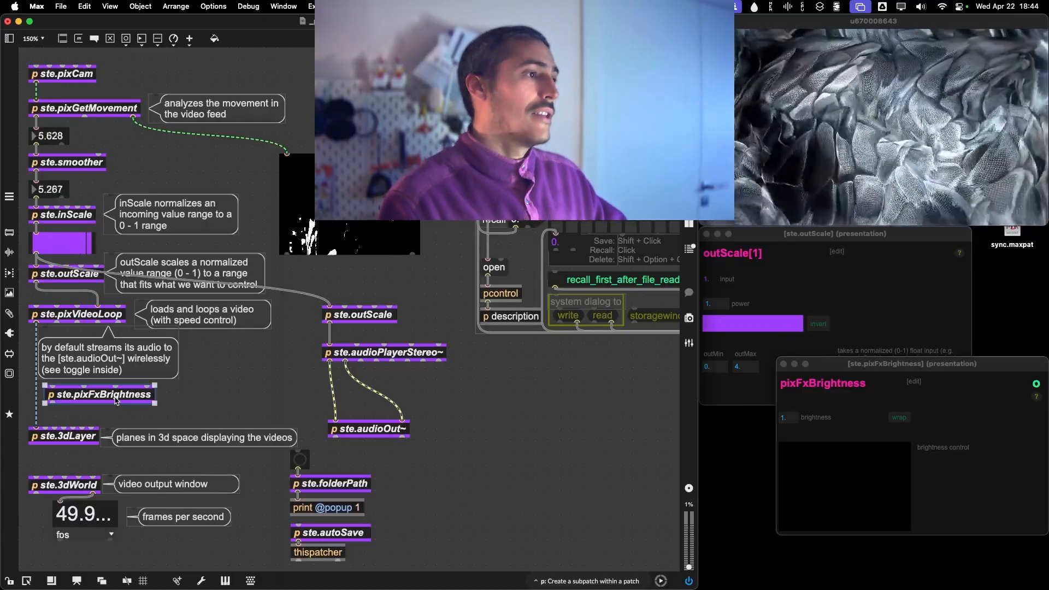
left_click_drag(115, 400, 124, 403)
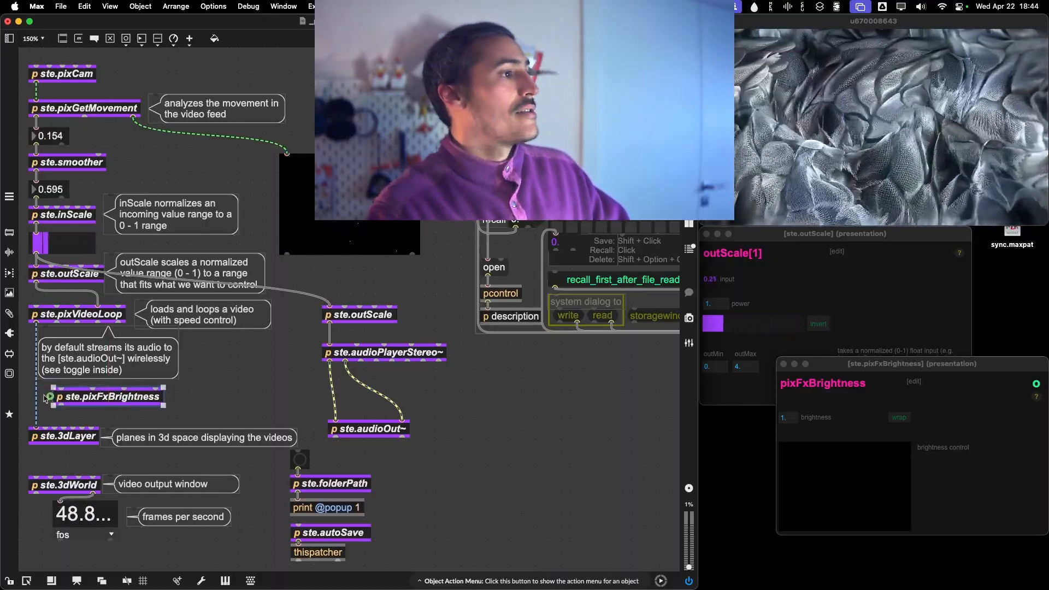
Replace the direct video cable by routing ste.pixVideoLoop through ste.pixFxBrightness into ste.3dLayer, shifting the audio comment slightly aside.
left_click(36, 406)
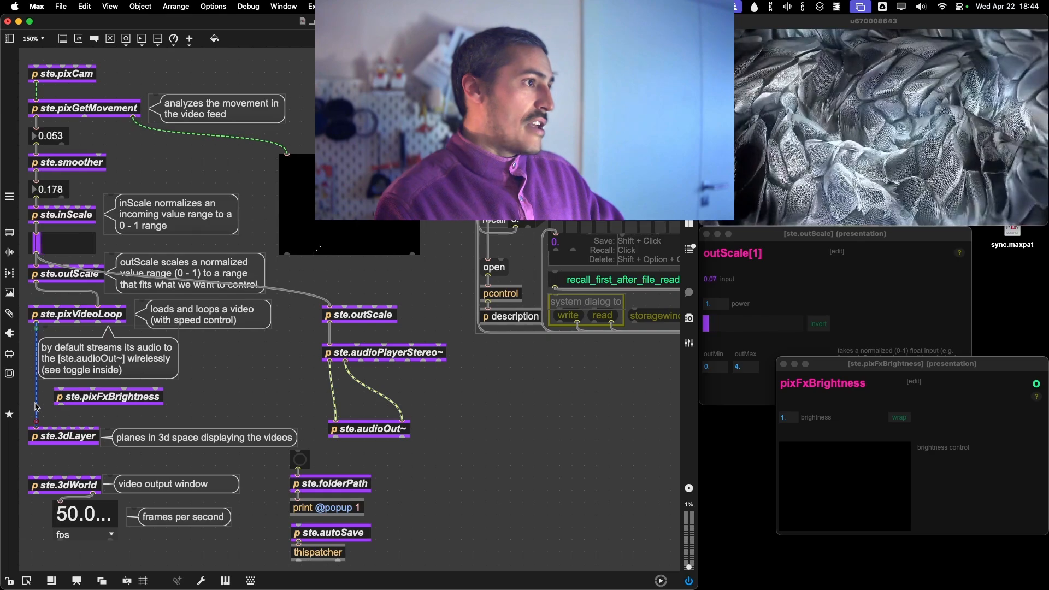
left_click_drag(43, 333, 53, 400)
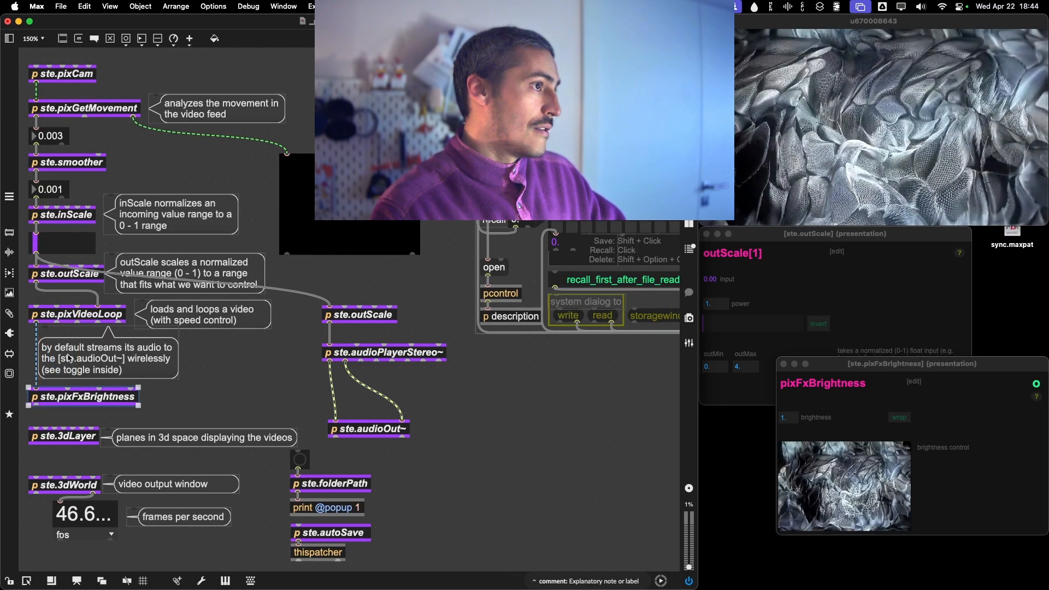
left_click_drag(64, 358, 70, 359)
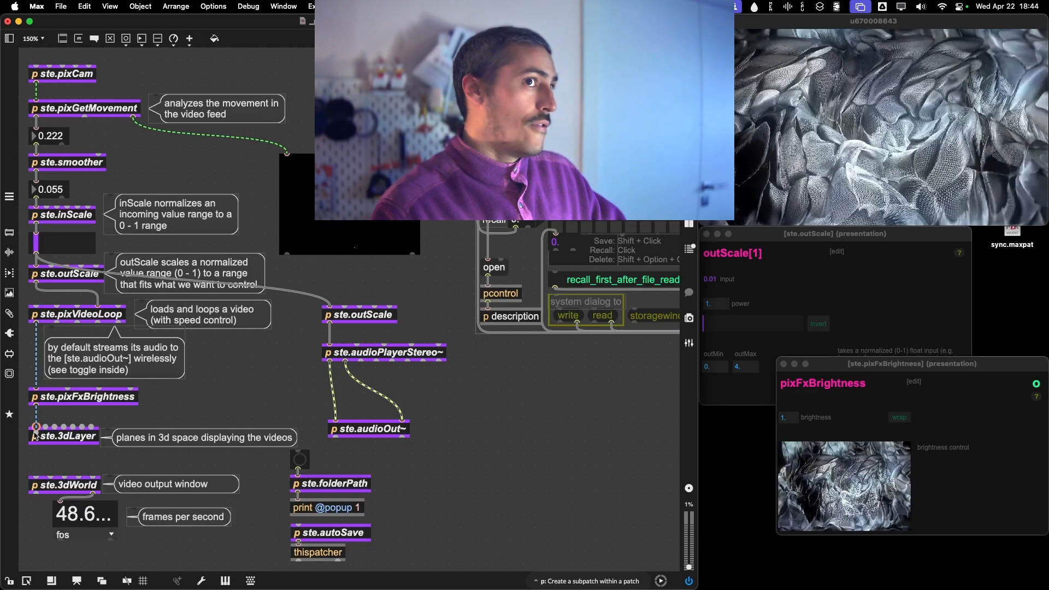
left_click_drag(35, 435, 35, 434)
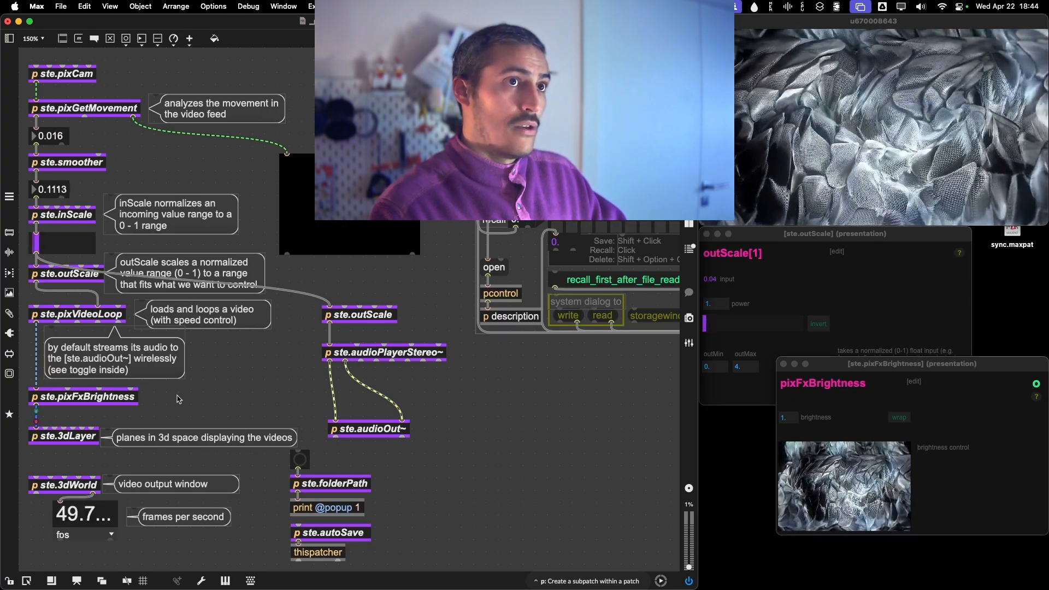
Lock the patch, reposition the pixFxBrightness window, and try brightness 2 before setting it to 1.5 with wrap off.
key("super+e")
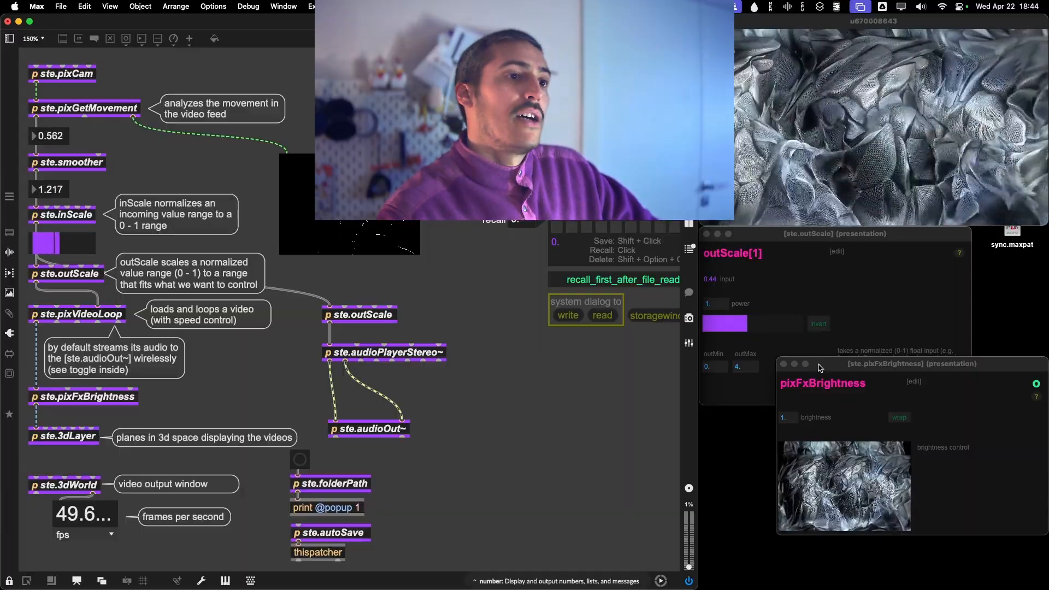
left_click_drag(835, 363, 873, 231)
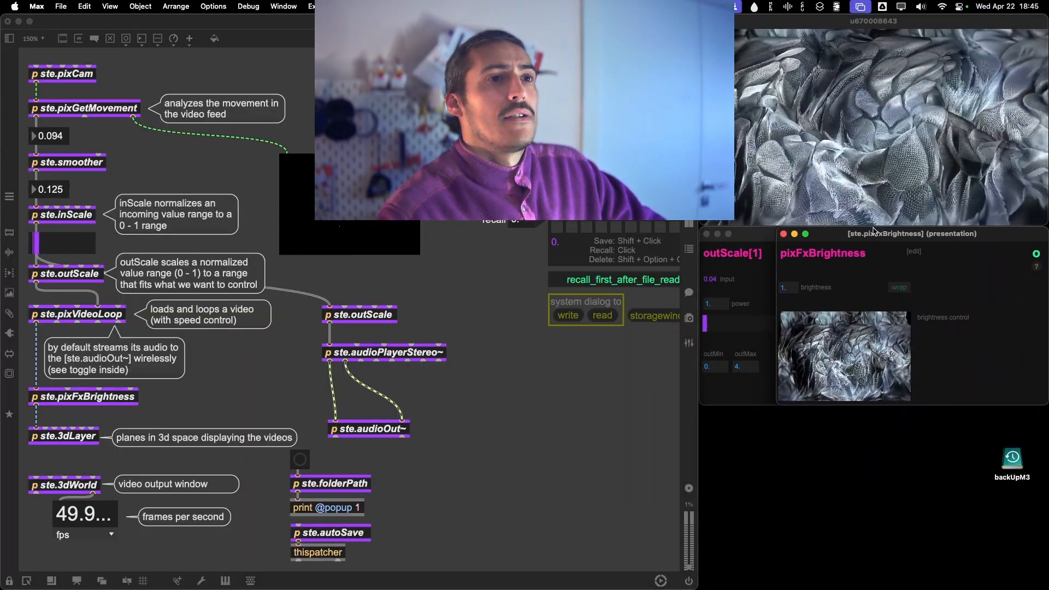
left_click(793, 288)
type("2")
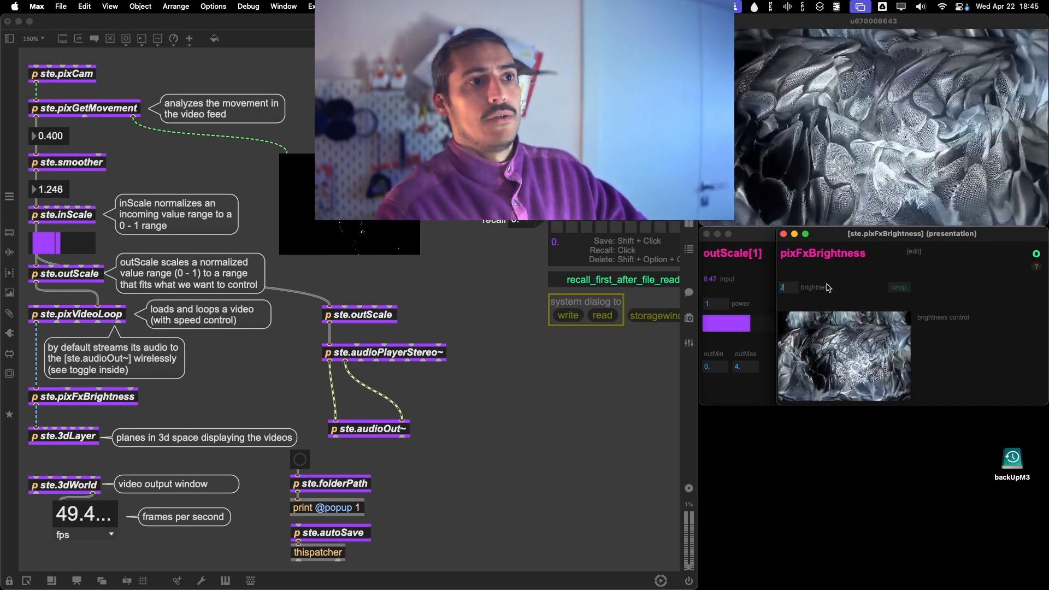
key("Return")
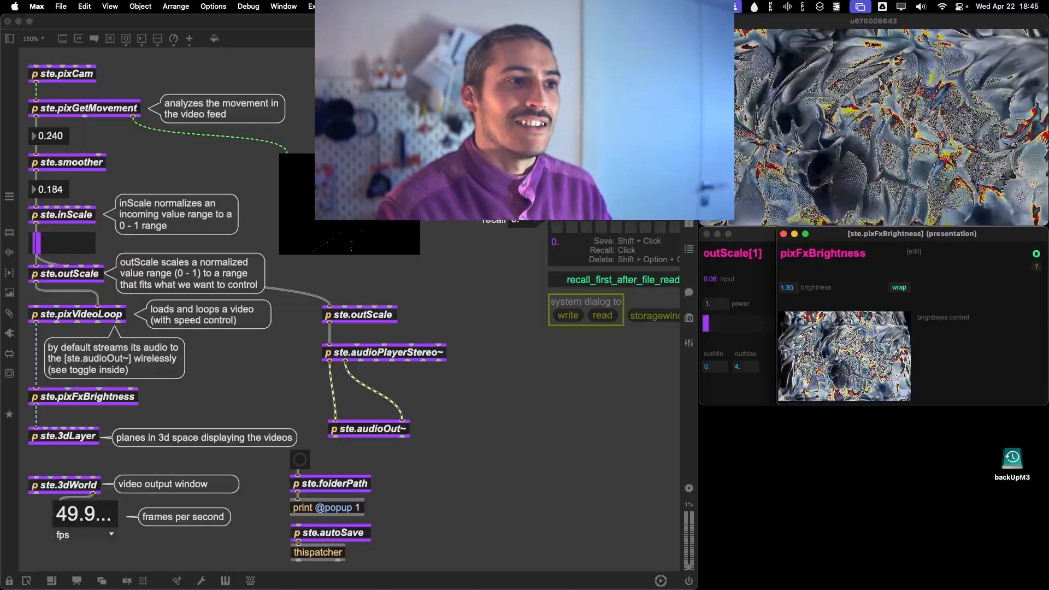
left_click_drag(791, 286, 791, 288)
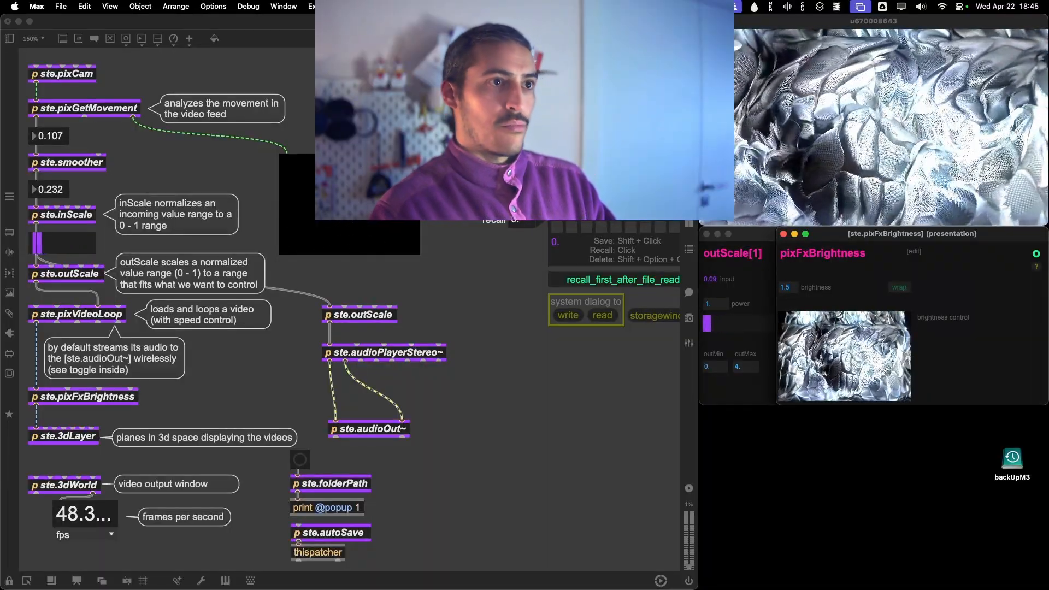
key("Return")
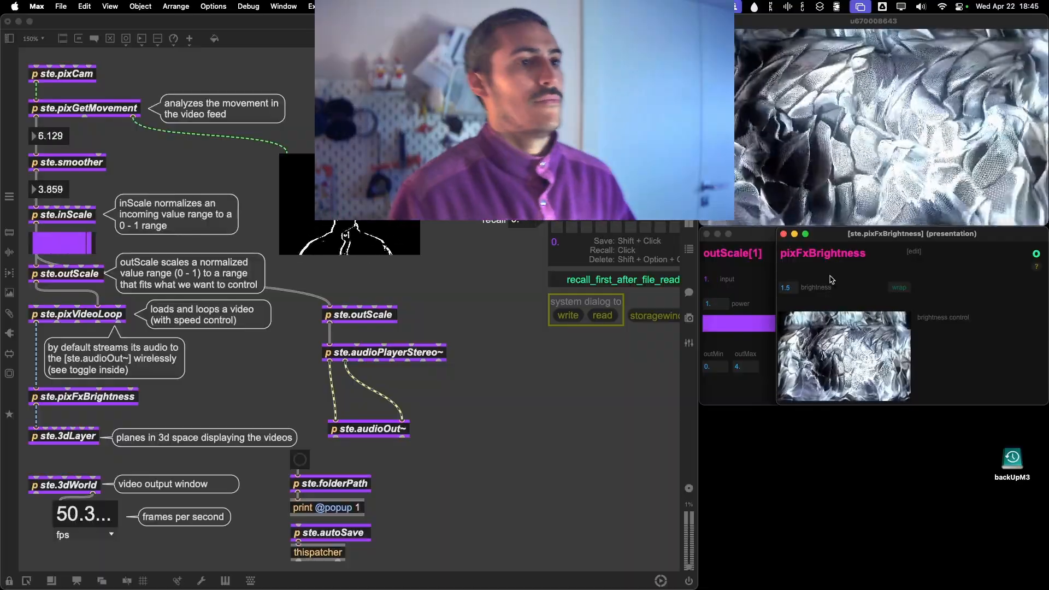
Close the pixFxBrightness and outScale windows, search the snippets for "corner" and place ste.3dCornerpin in the empty area beside ste.audioPlayerStereo~.
left_click(783, 233)
left_click(706, 235)
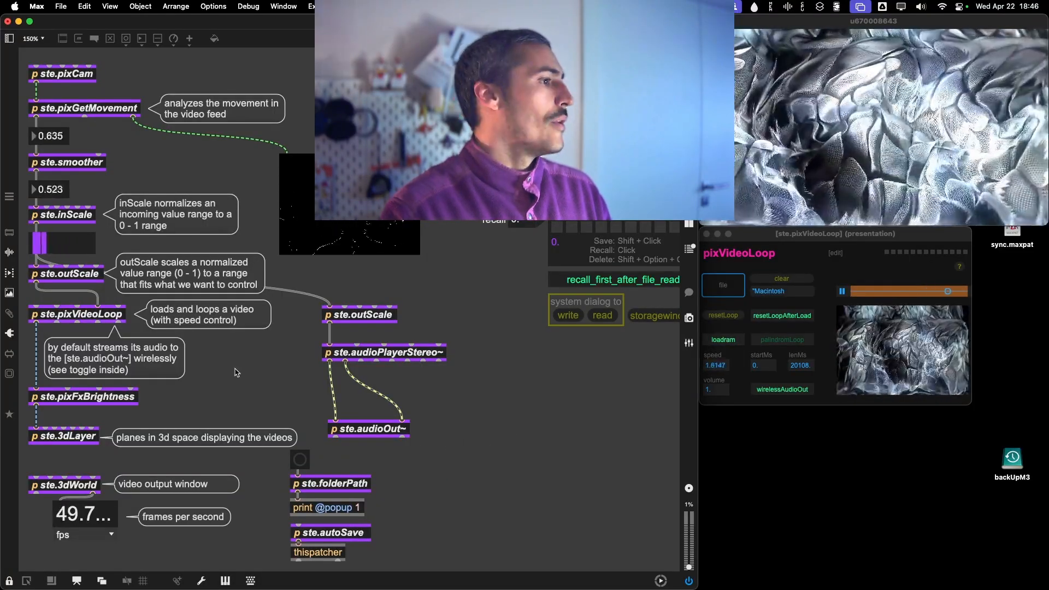
left_click(9, 580)
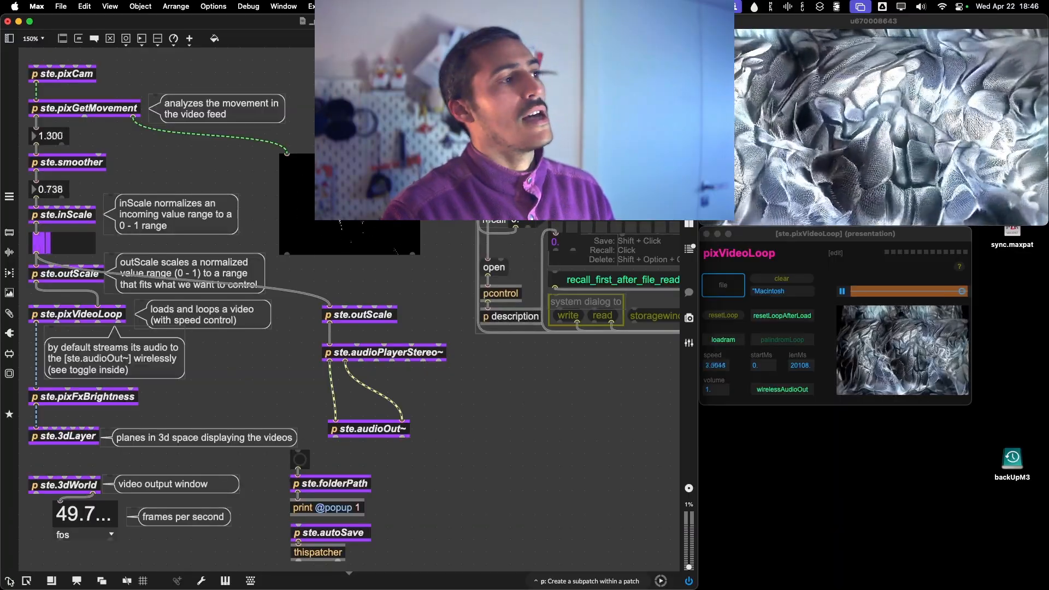
left_click(9, 313)
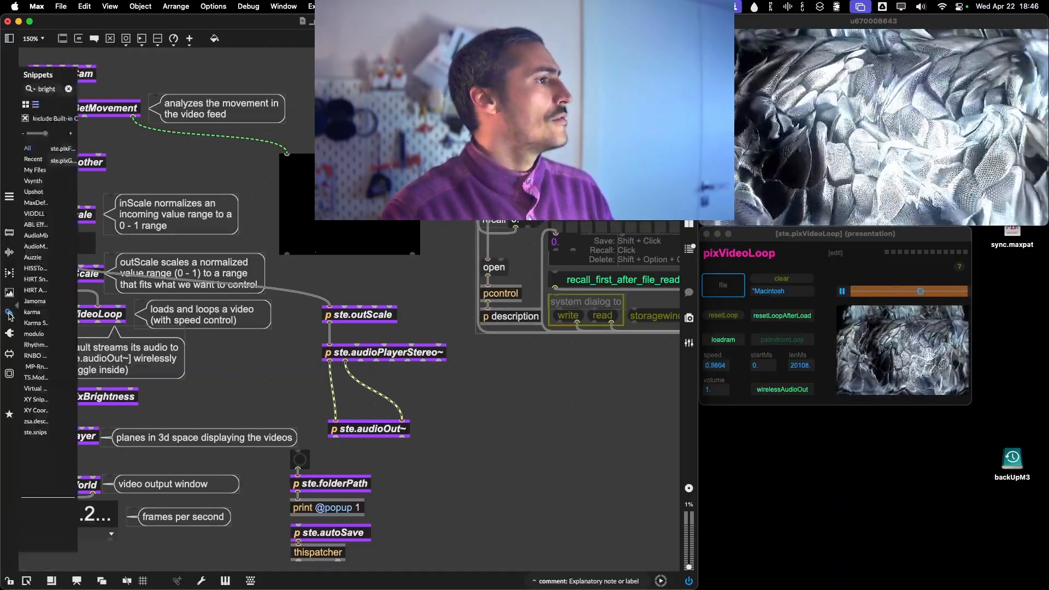
type("corner")
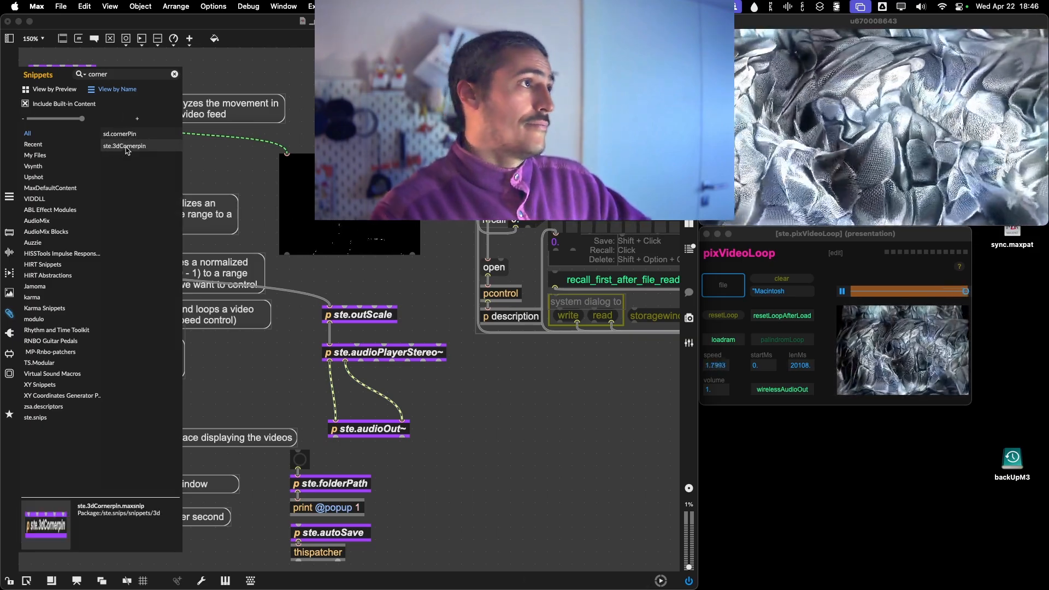
left_click_drag(126, 151, 502, 377)
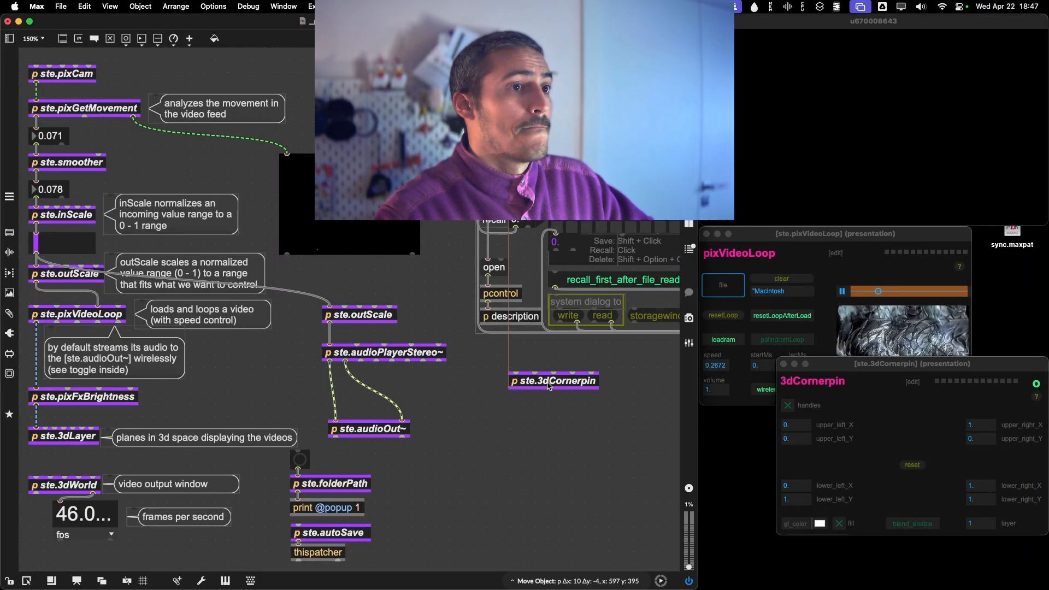
Close the pixVideoLoop window, place the 3dCornerpin window directly below the video output, and enable its corner handles.
left_click(706, 233)
left_click_drag(855, 372, 868, 242)
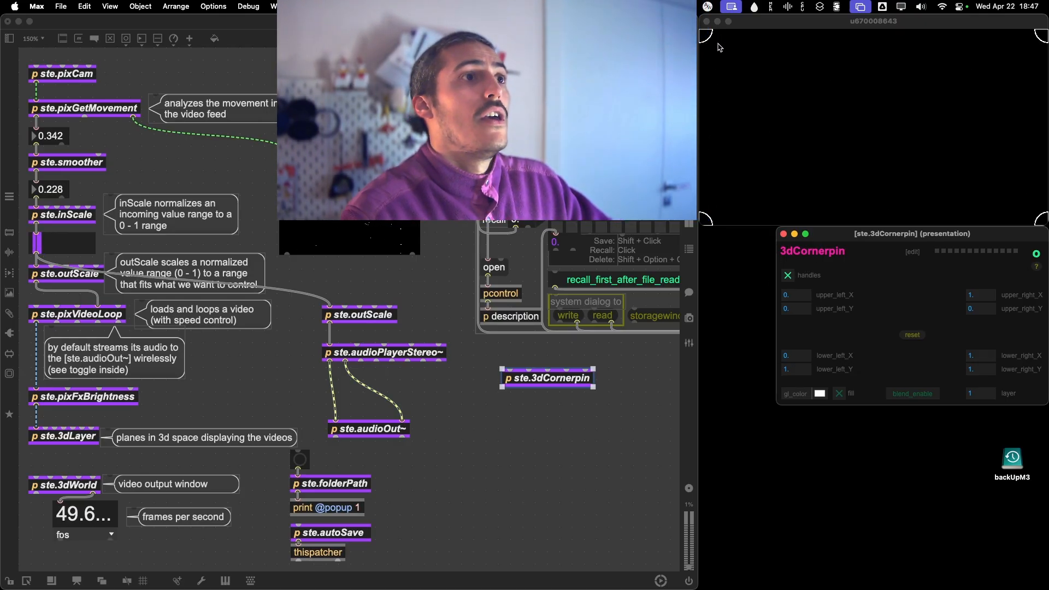
Try several distorted shapes by moving the four corner handles in the output window, and reset all corners to their defaults.
left_click_drag(718, 48, 746, 80)
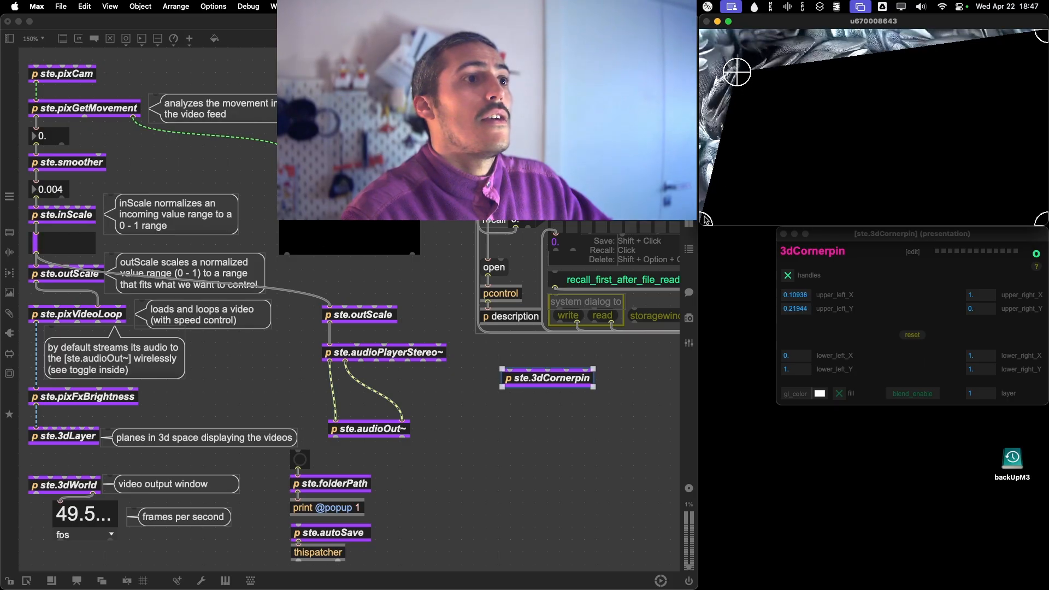
left_click_drag(705, 219, 754, 193)
left_click_drag(1037, 35, 905, 58)
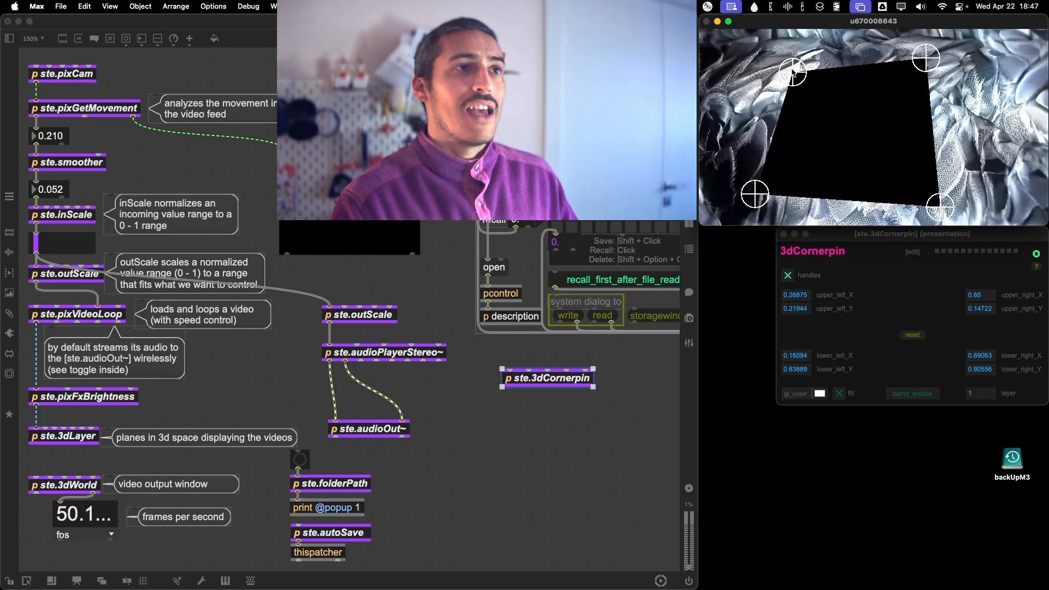
left_click_drag(737, 72, 755, 59)
left_click_drag(926, 58, 944, 80)
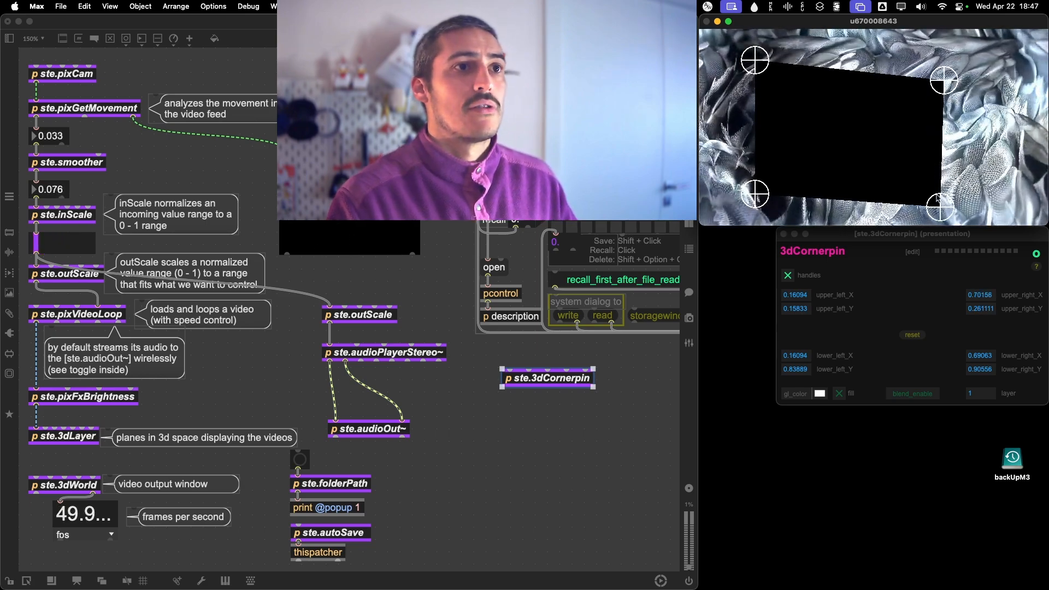
left_click_drag(940, 206, 960, 205)
left_click_drag(755, 60, 824, 87)
left_click_drag(754, 193, 799, 187)
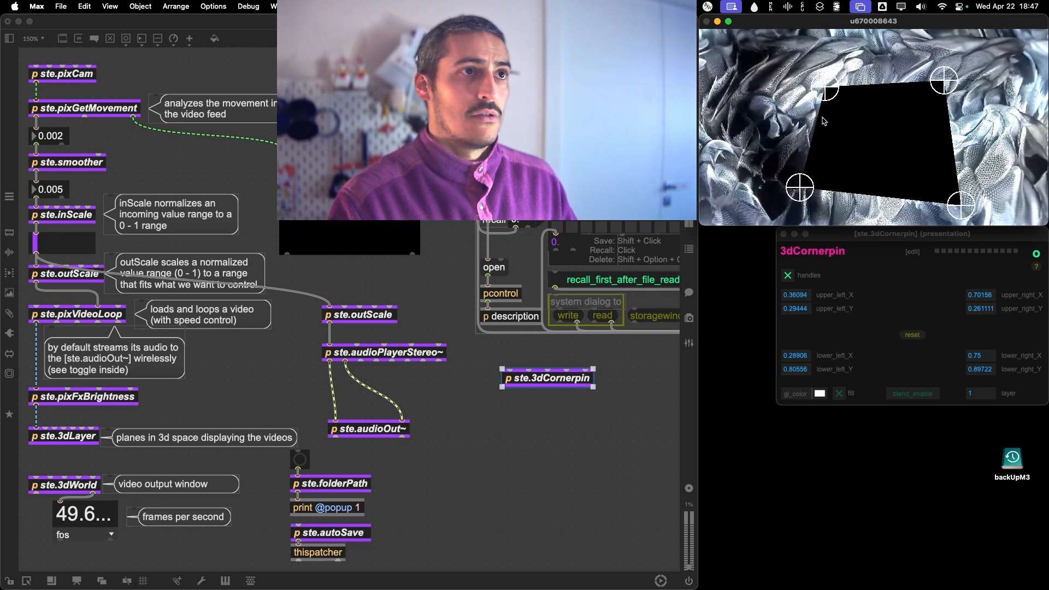
left_click_drag(827, 88, 782, 87)
left_click_drag(943, 80, 913, 96)
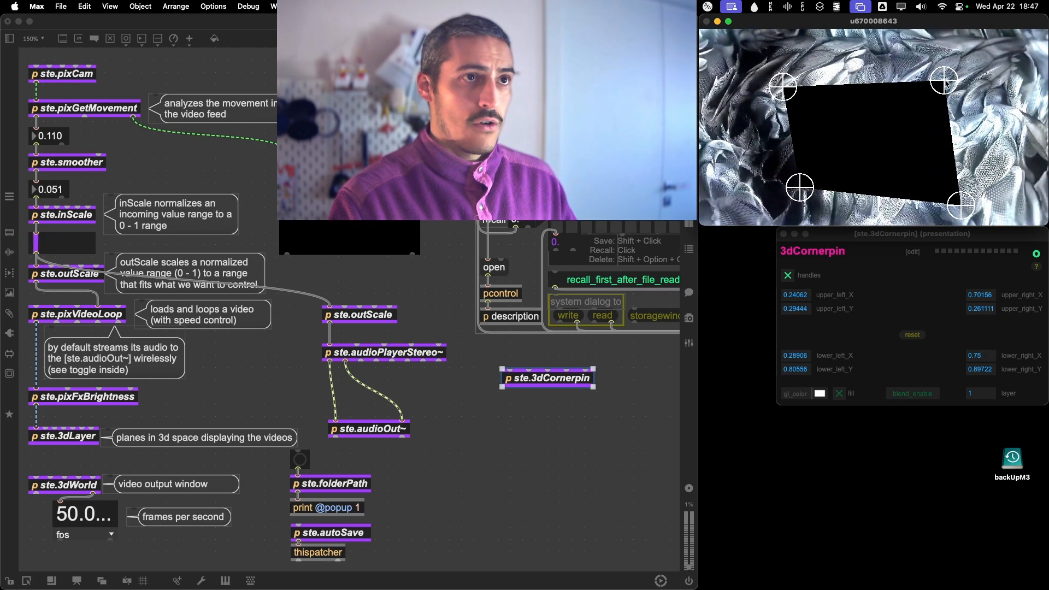
left_click_drag(960, 205, 746, 113)
left_click_drag(784, 87, 797, 92)
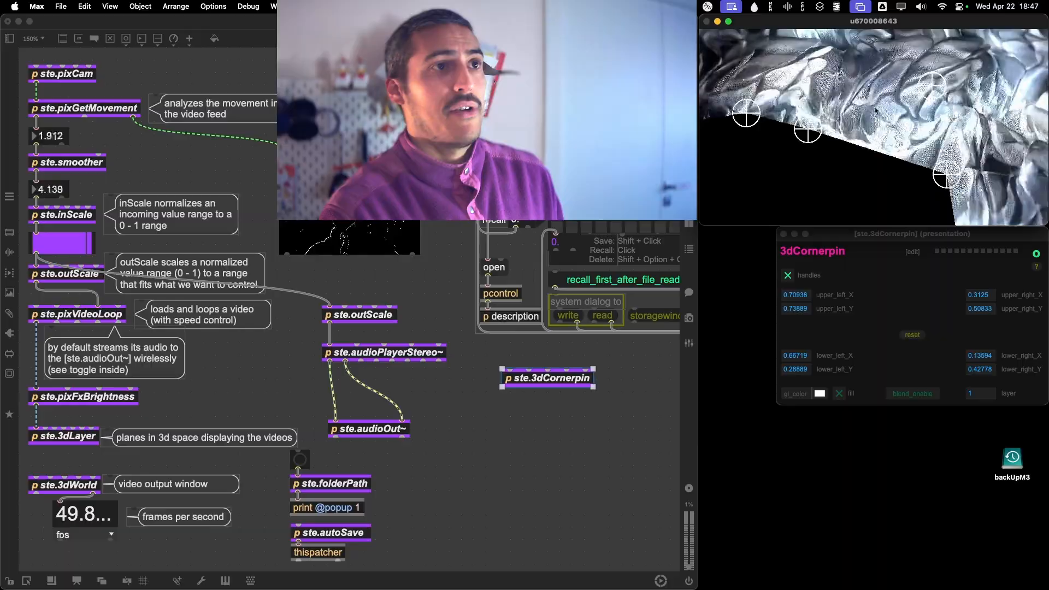
left_click_drag(809, 107, 809, 110)
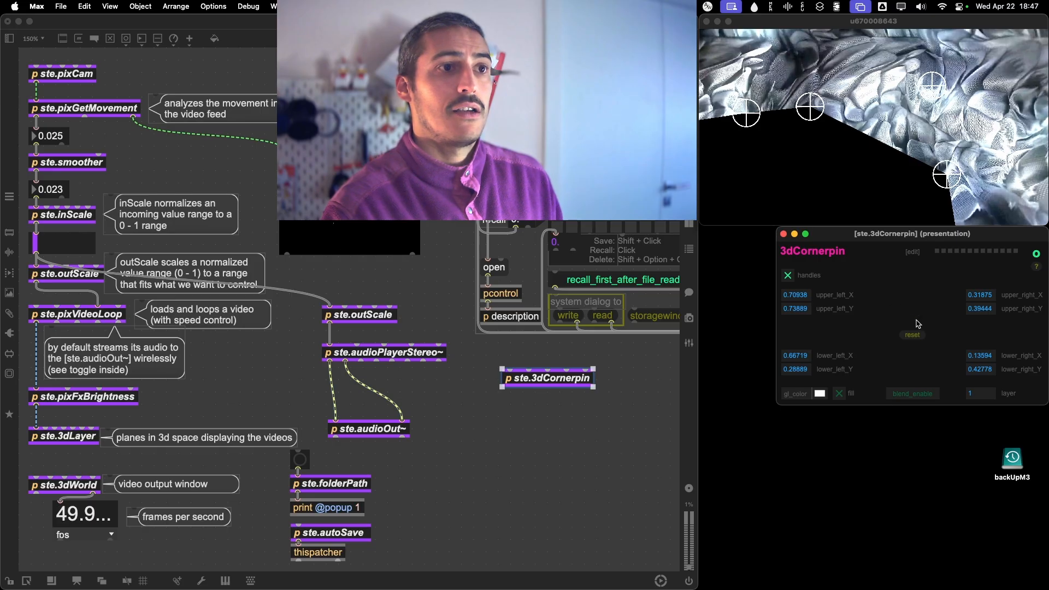
left_click(911, 335)
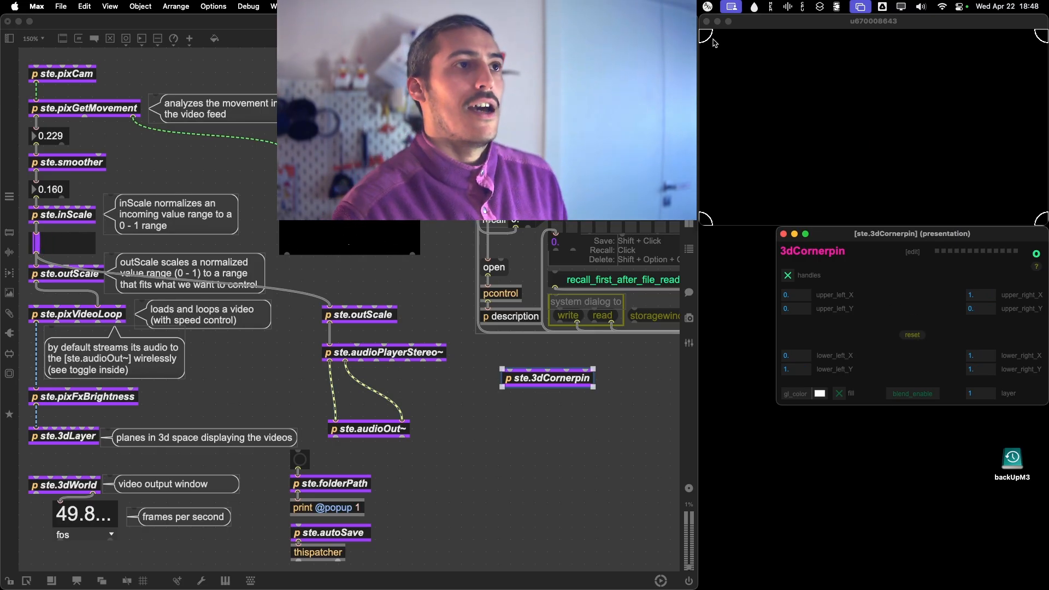
Pull the corner handles inward into an irregular quad, from about 0.25, 0.38 at its upper left to 0.75, 0.86 at its lower right.
left_click_drag(707, 222, 795, 173)
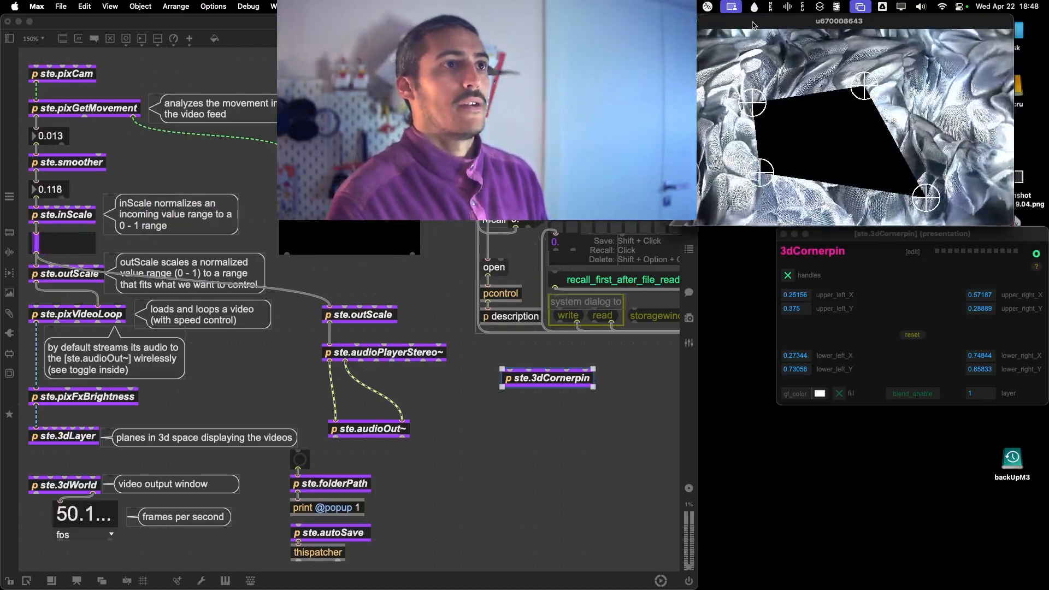
Try the corner-pinned output window on the second display and bring it back beside the patch.
left_click_drag(761, 15, 0, 92)
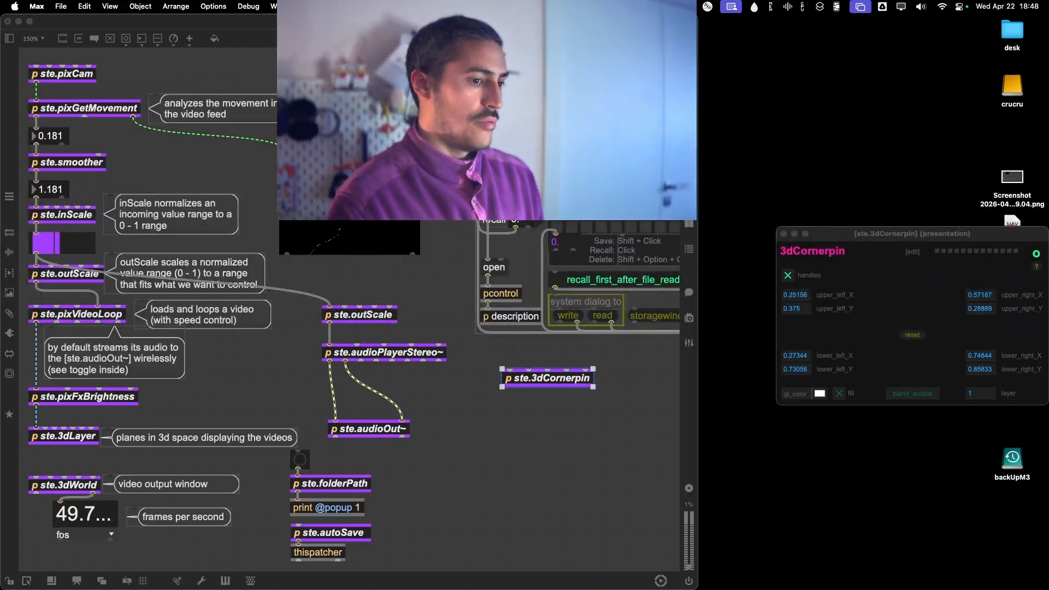
left_click_drag(0, 210, 0, 164)
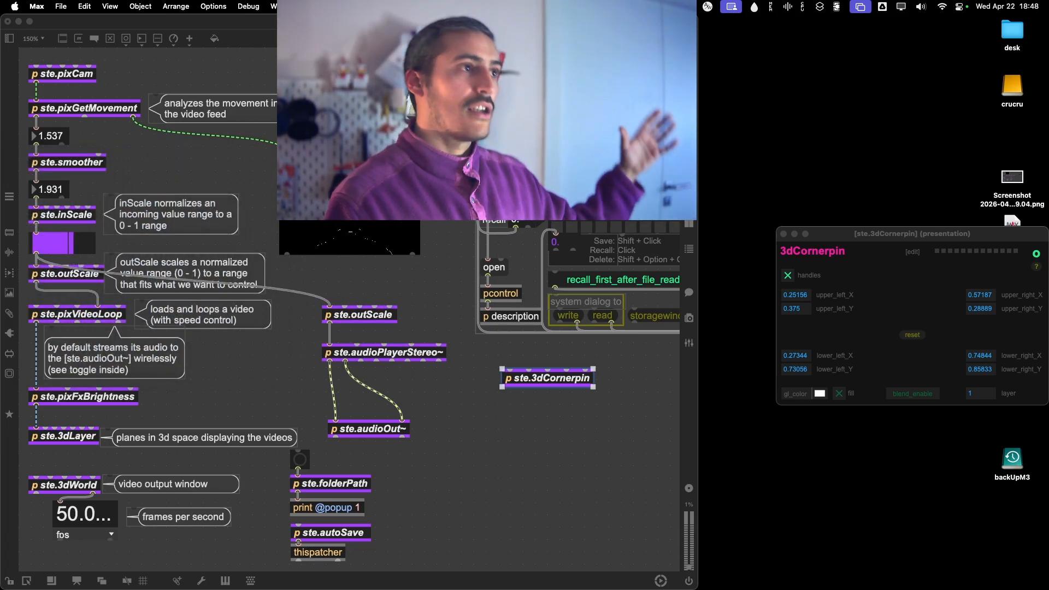
left_click_drag(0, 230, 0, 229)
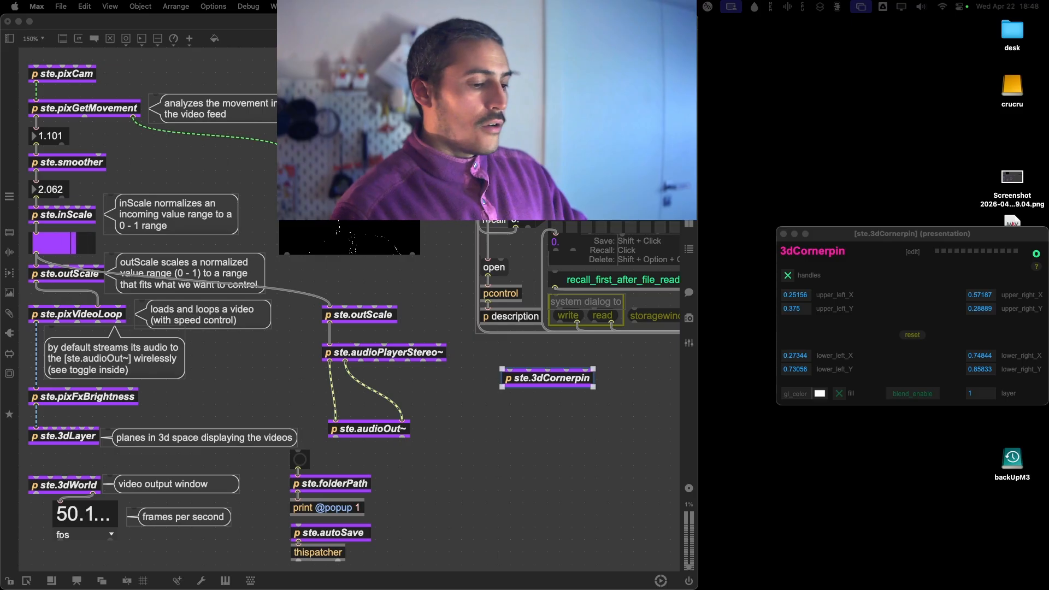
left_click_drag(0, 111, 918, 20)
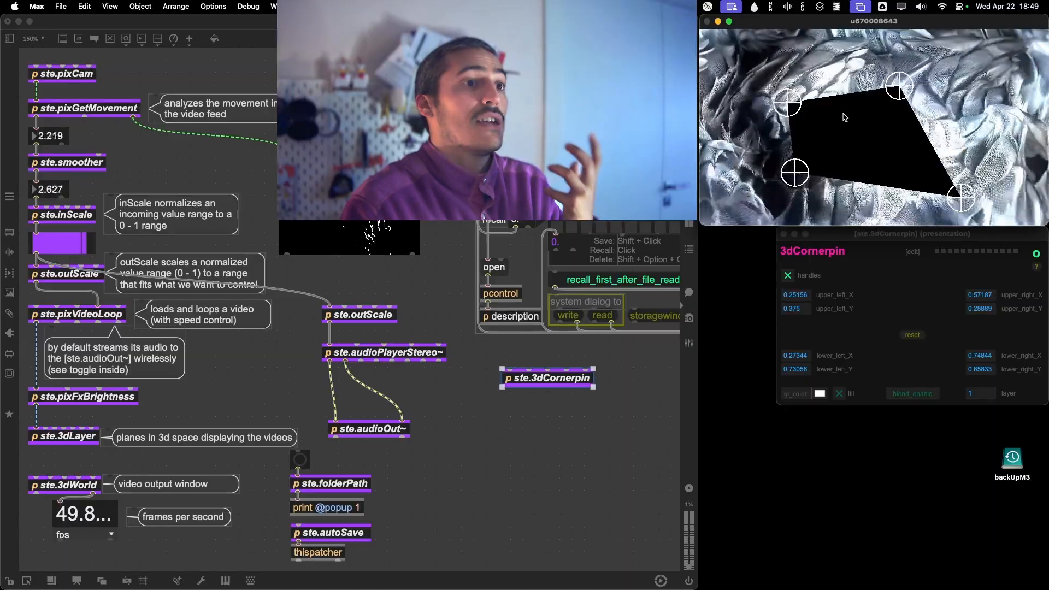
Lock the patch, open ste.3dLayer, switch the layer off and close its window.
left_click(250, 352)
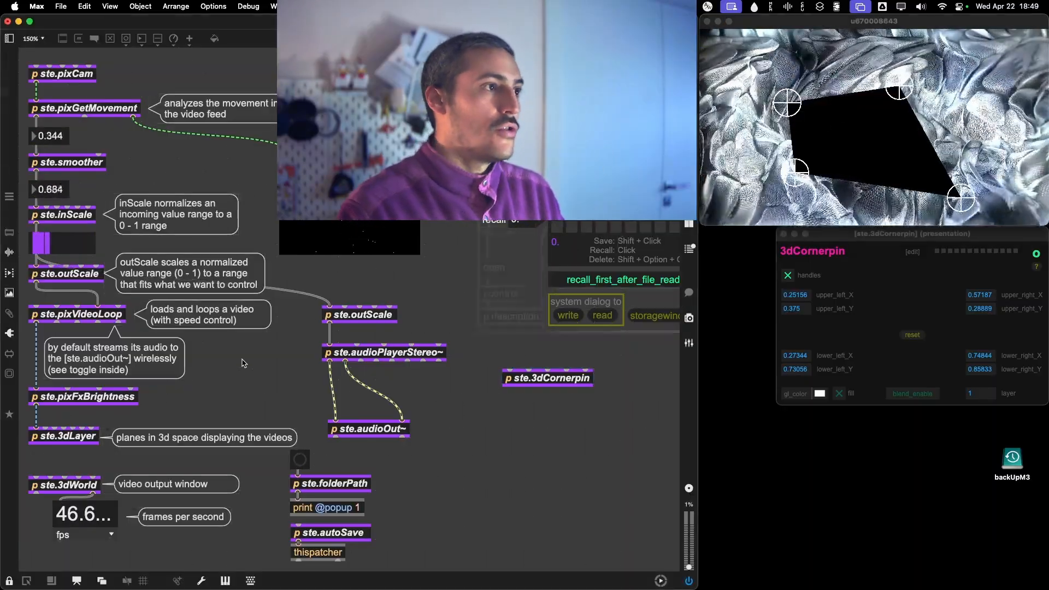
key("super+e")
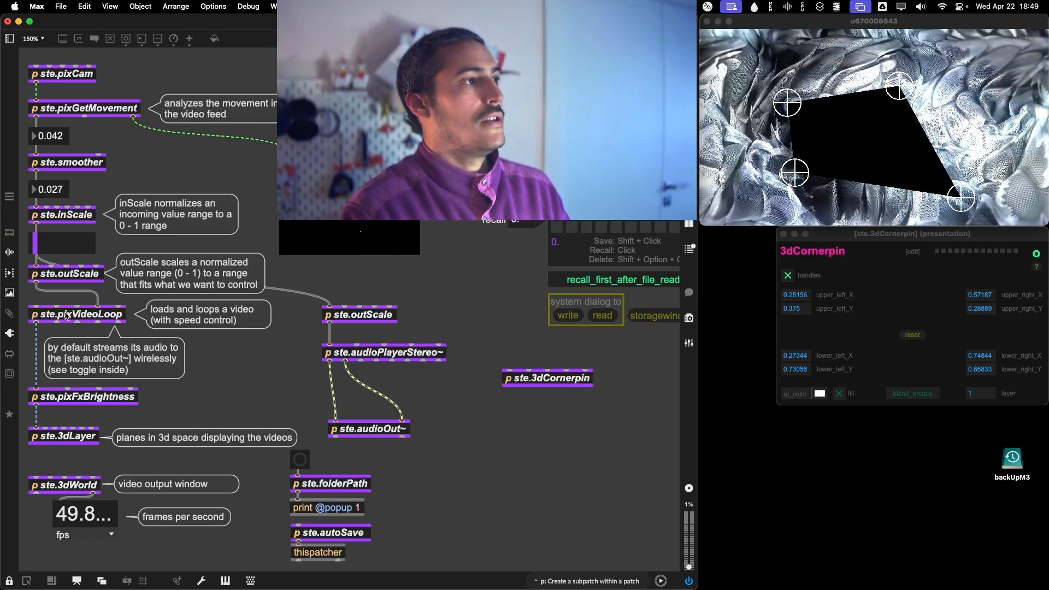
double_click(60, 440)
left_click_drag(858, 367, 838, 328)
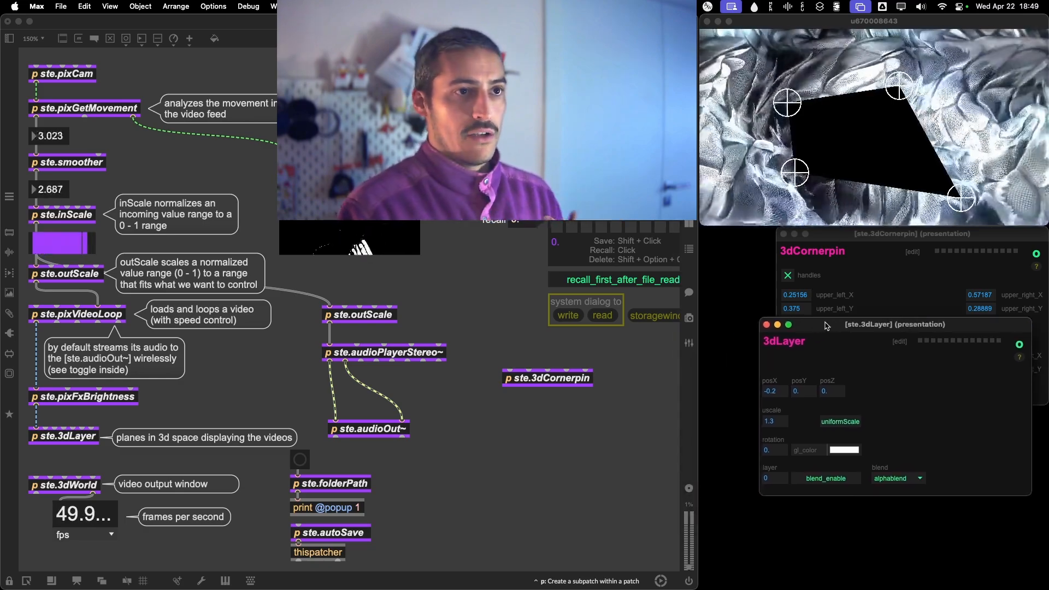
left_click(1019, 344)
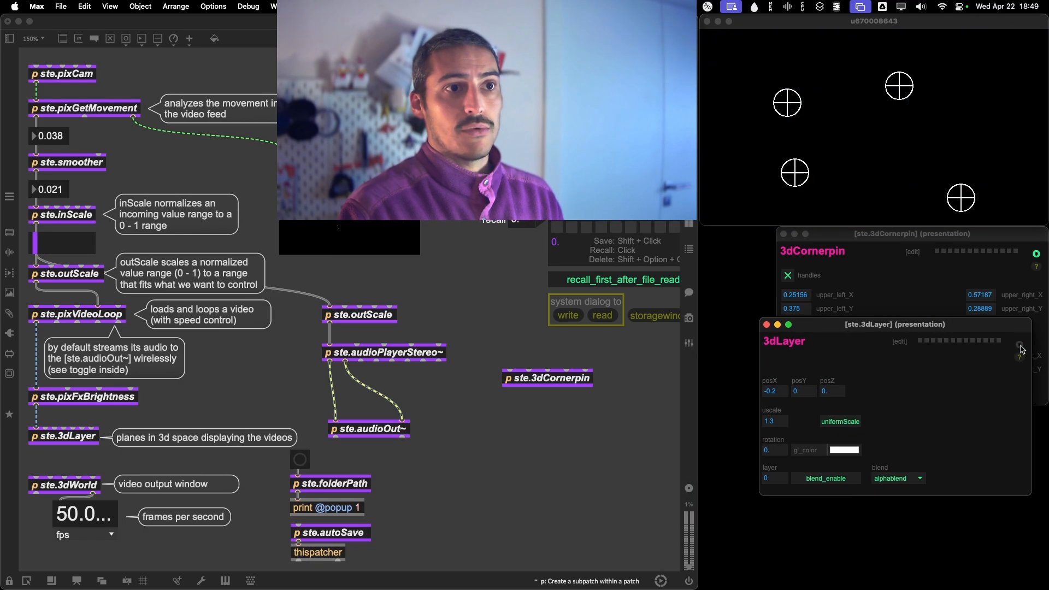
left_click(767, 325)
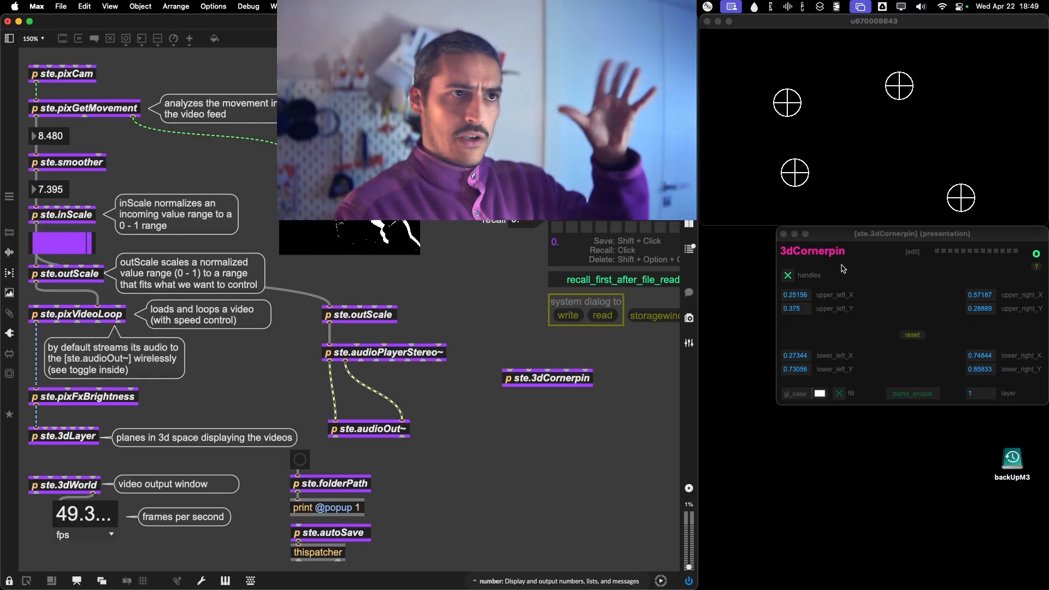
Move the lower-right corner handle to about 0.70, 0.83 and enable the fill in the 3dCornerpin window.
left_click_drag(844, 236, 844, 251)
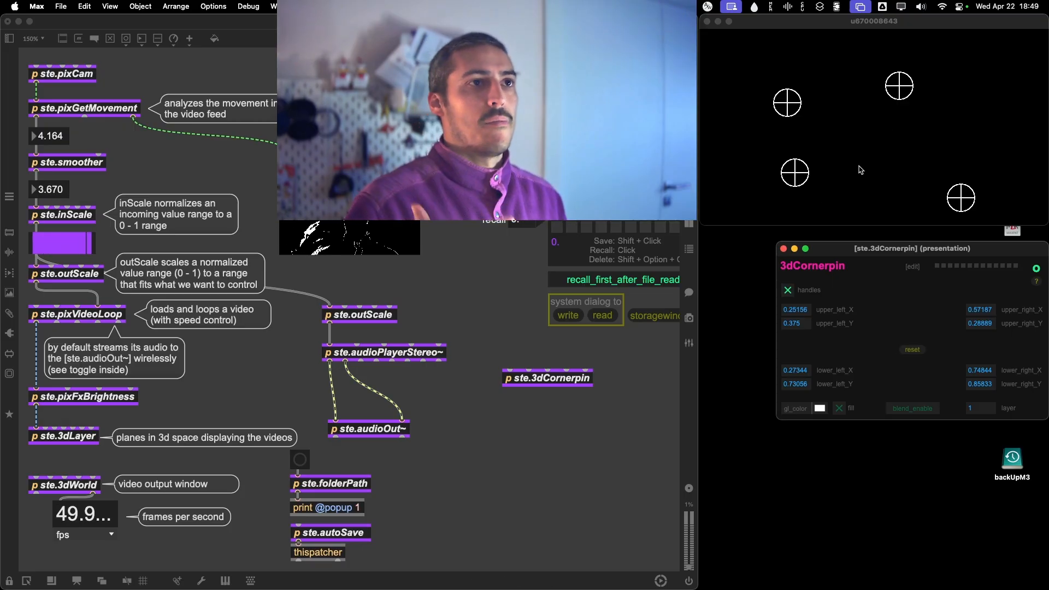
left_click_drag(962, 205, 946, 200)
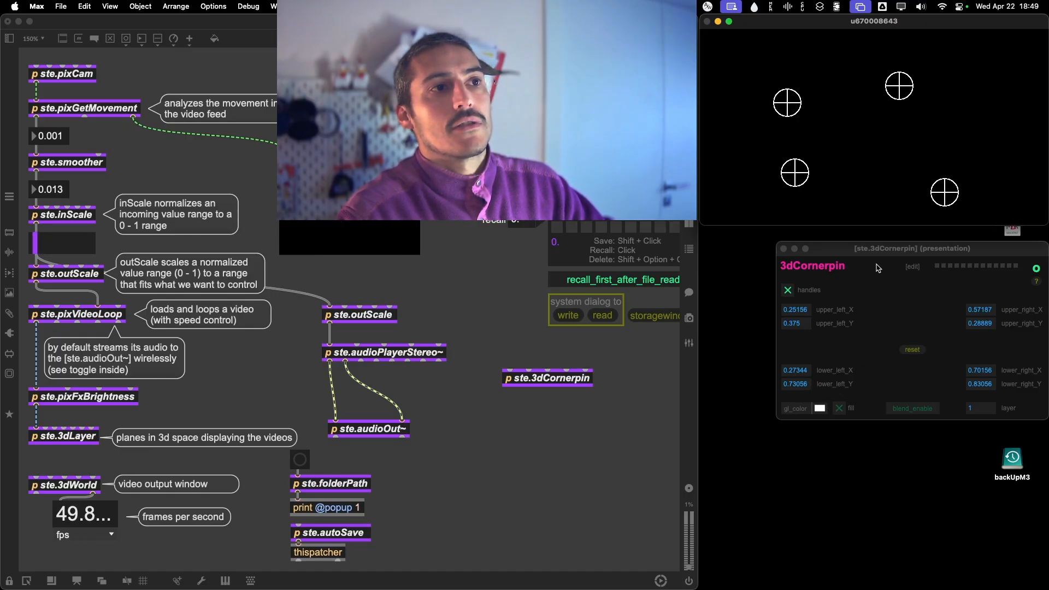
left_click_drag(878, 248, 873, 234)
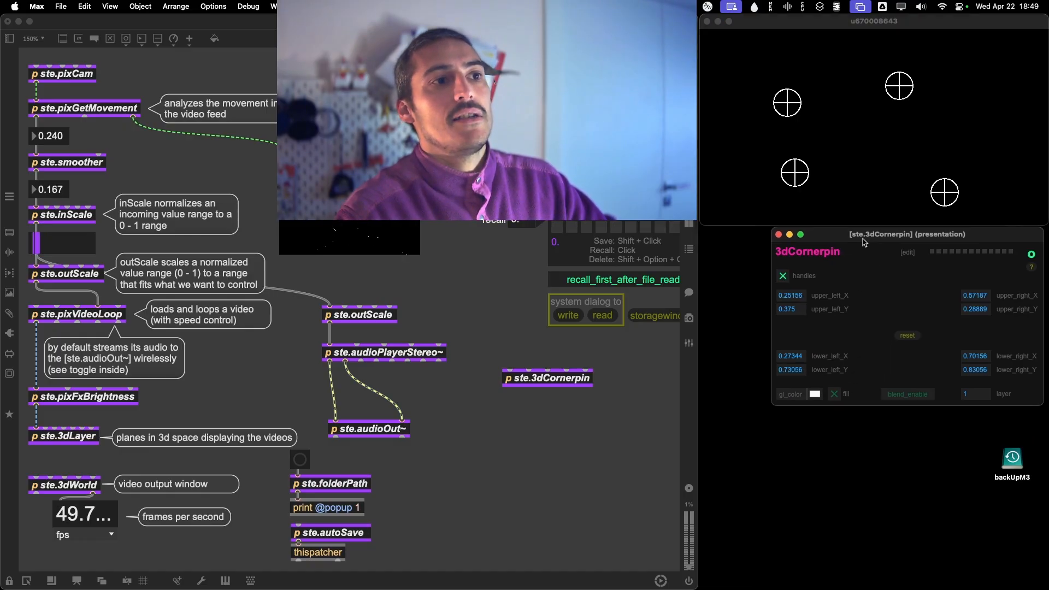
left_click(835, 395)
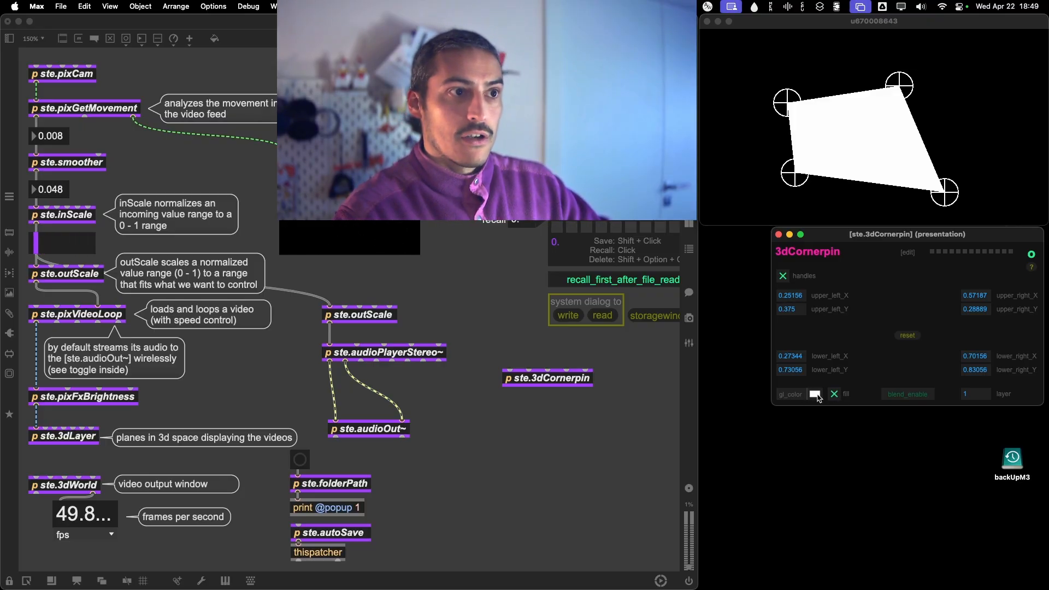
Try a pale green gl_color for the corner-pinned shape, return it to white (FFFFFF) and close the color picker.
left_click(818, 397)
left_click_drag(846, 382, 868, 339)
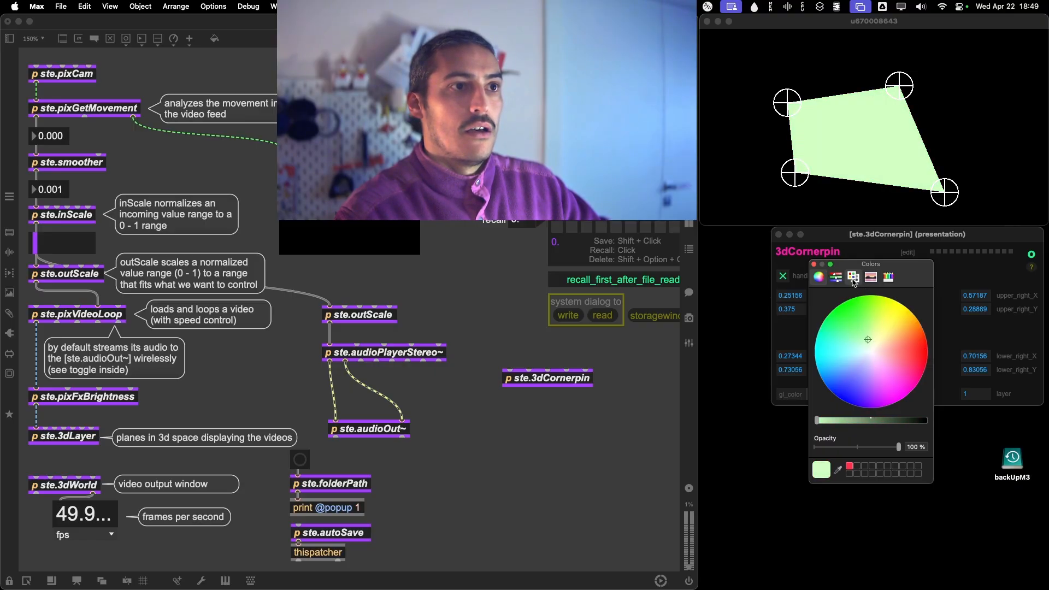
left_click(853, 278)
left_click(836, 277)
left_click_drag(884, 325, 911, 326)
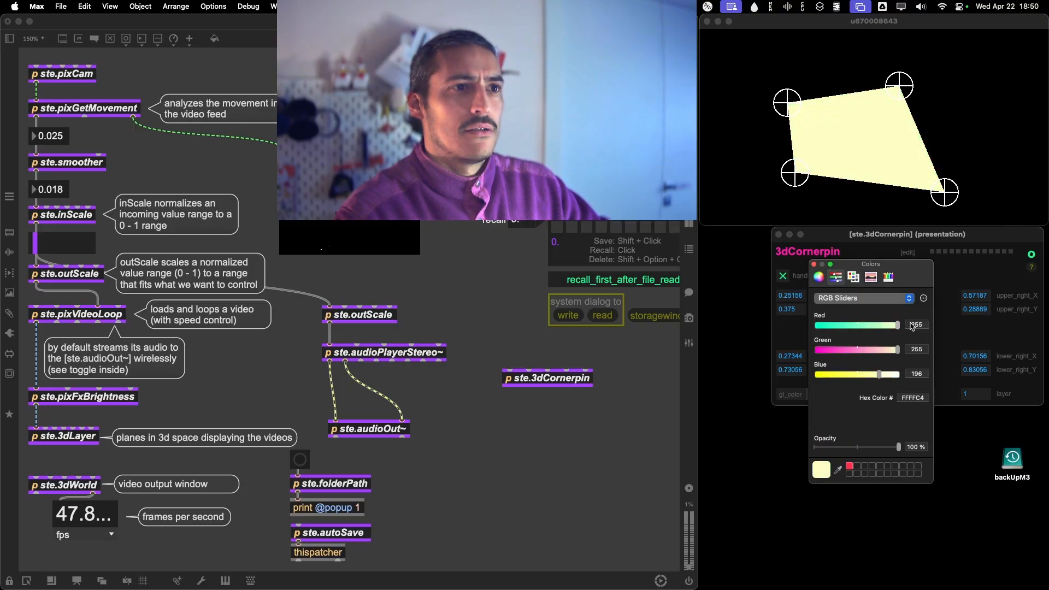
left_click(814, 264)
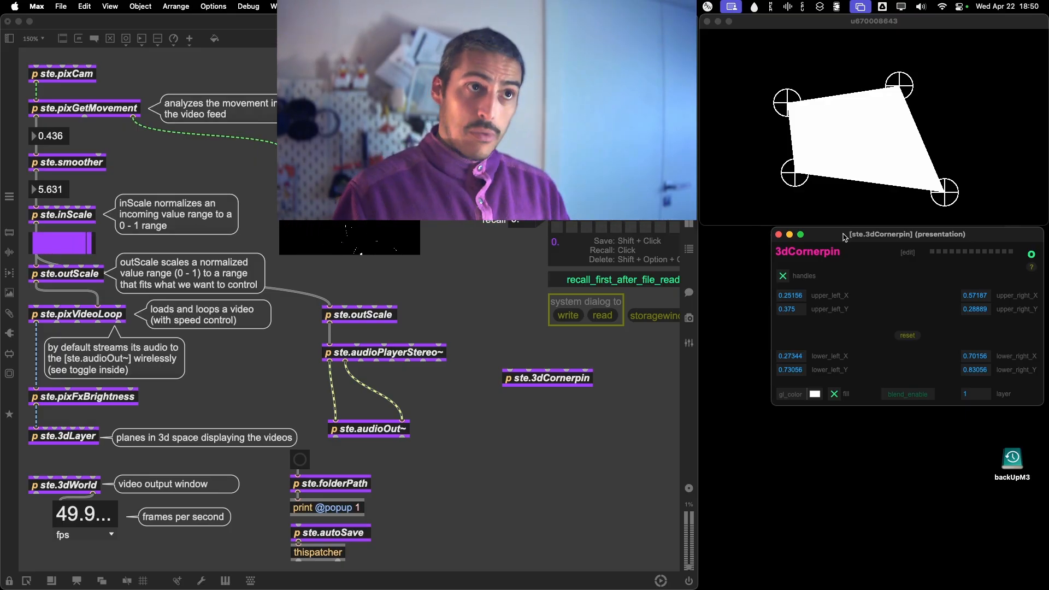
Unlock the patch, connect the ste.pixVideoLoop video outlet to ste.3dCornerpin, and disable the fill.
left_click(434, 426)
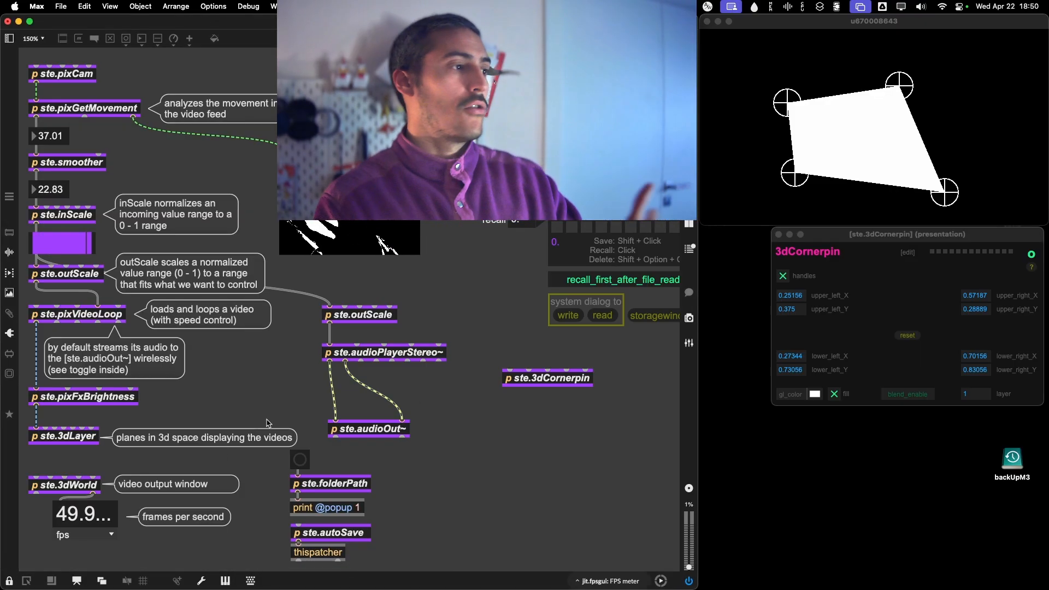
key("super+e")
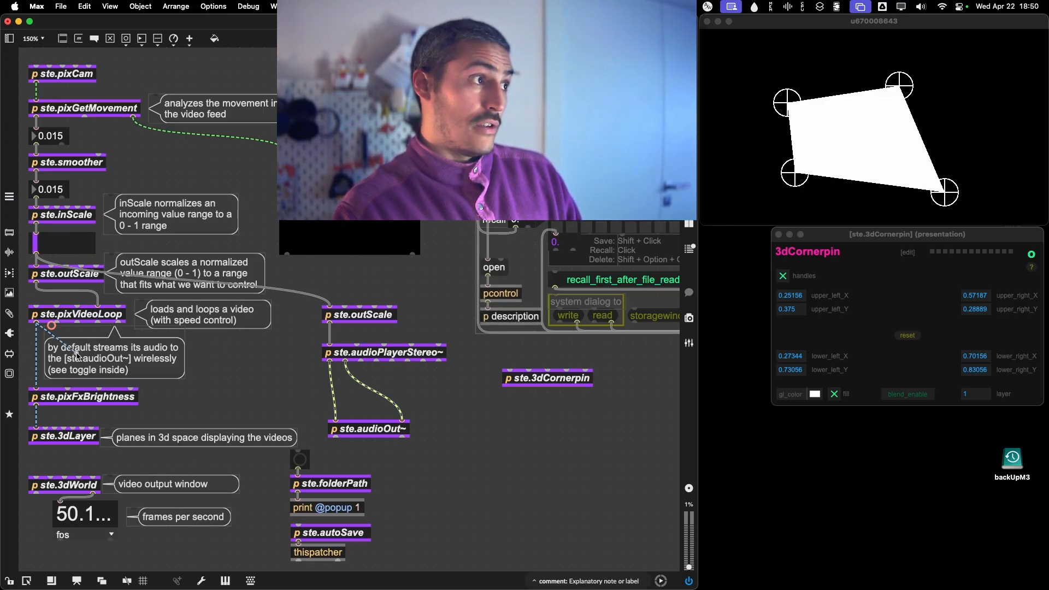
left_click_drag(77, 355, 521, 417)
left_click(903, 315)
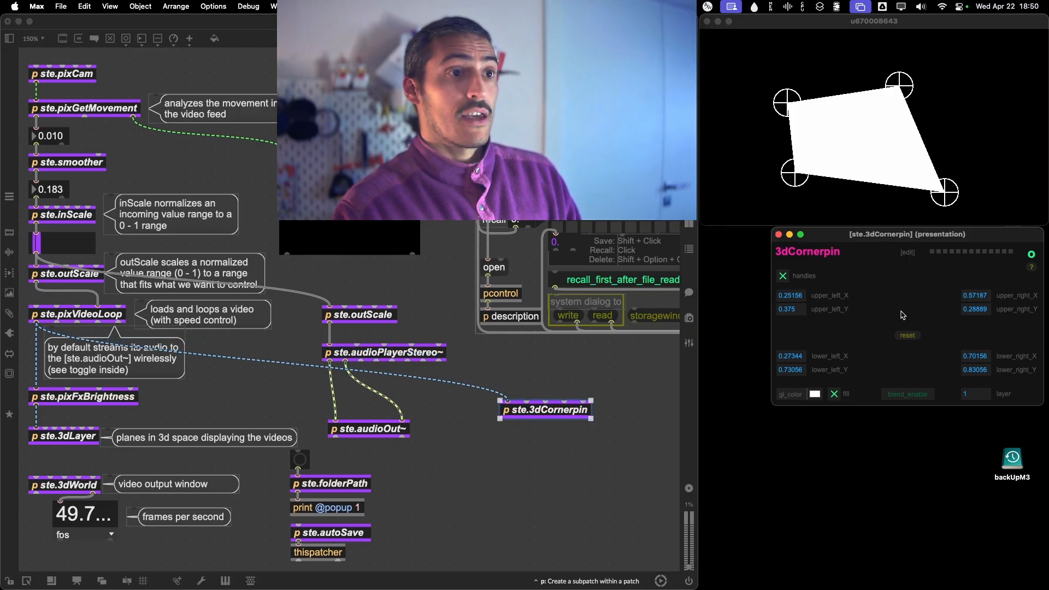
left_click(833, 396)
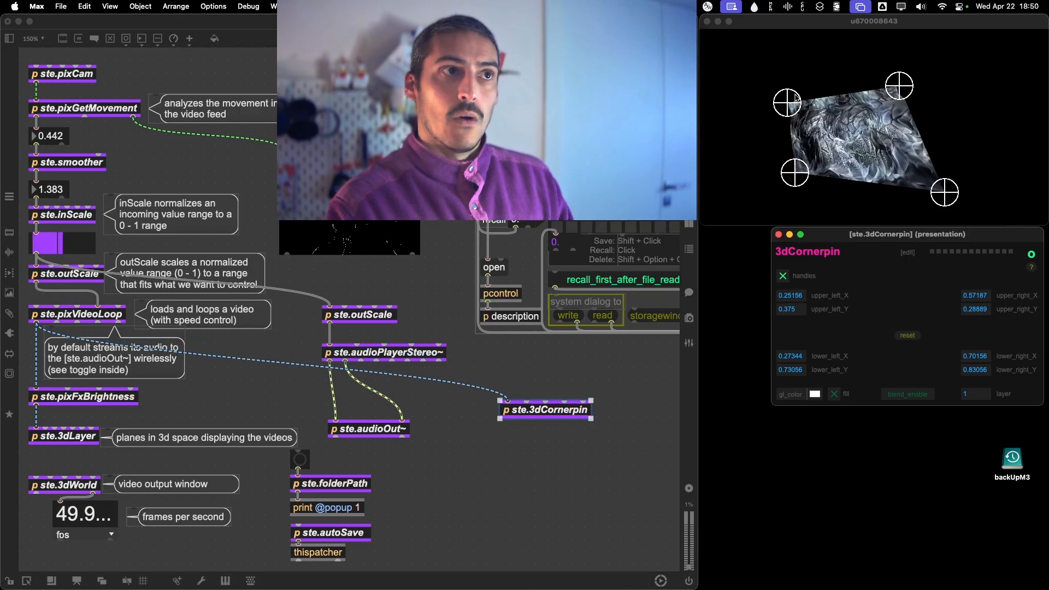
Try reshaping the corner-pinned video by moving its two upper corners and its lower-right corner.
left_click_drag(787, 102, 764, 79)
left_click_drag(905, 90, 865, 91)
left_click_drag(940, 196, 910, 184)
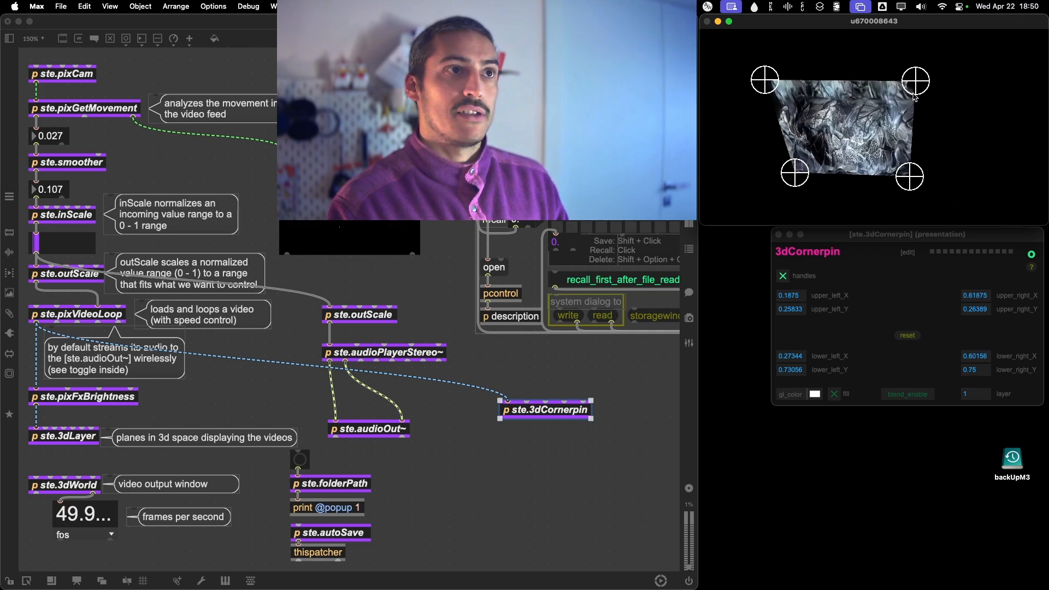
left_click_drag(768, 81, 796, 85)
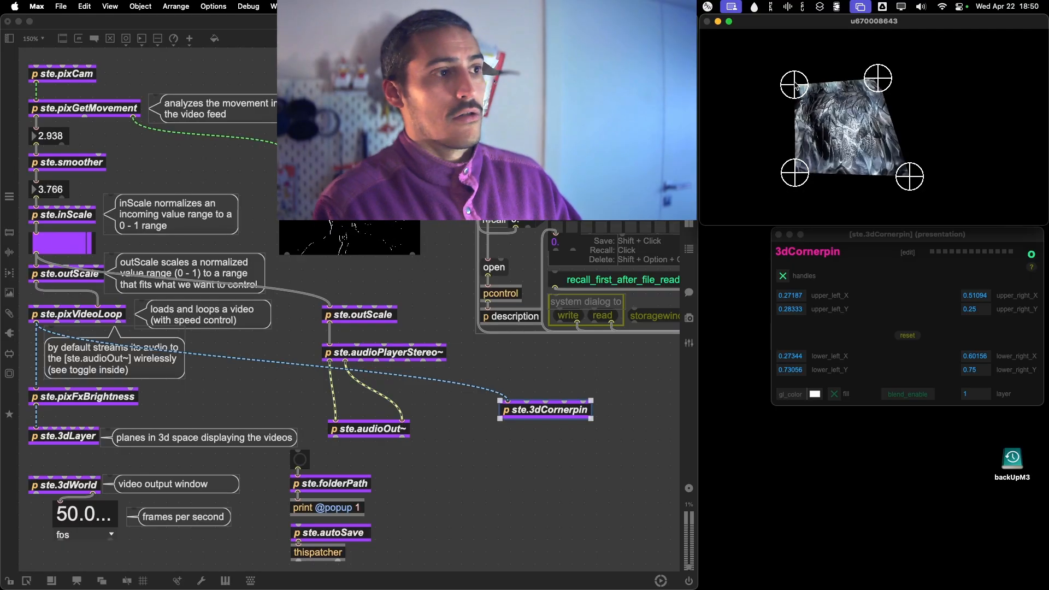
Delete the patch cord from ste.pixVideoLoop to ste.3dCornerpin and enable the fill of the corner-pinned shape.
left_click(521, 380)
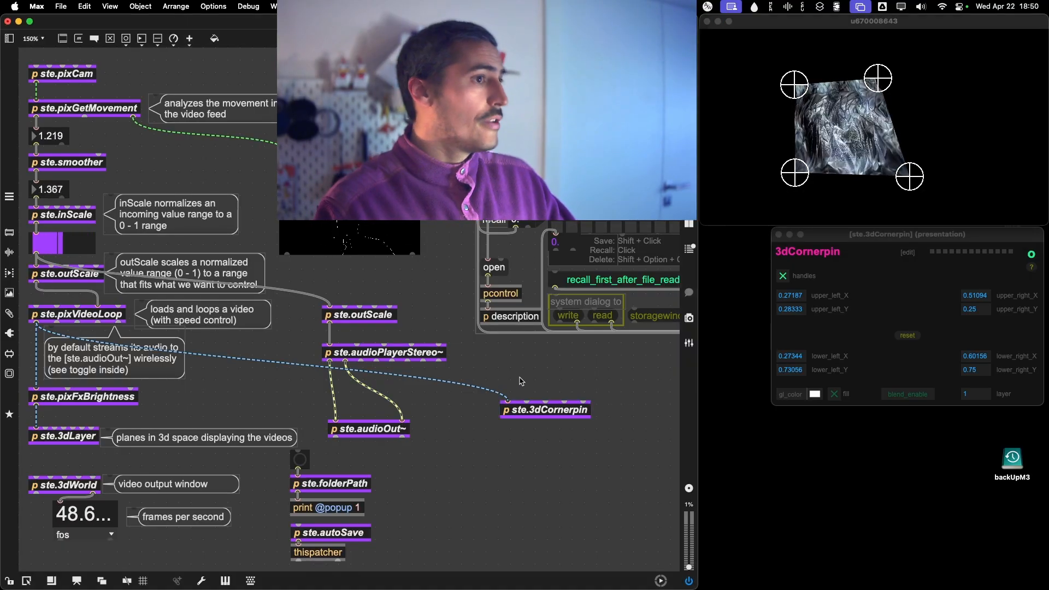
left_click(410, 376)
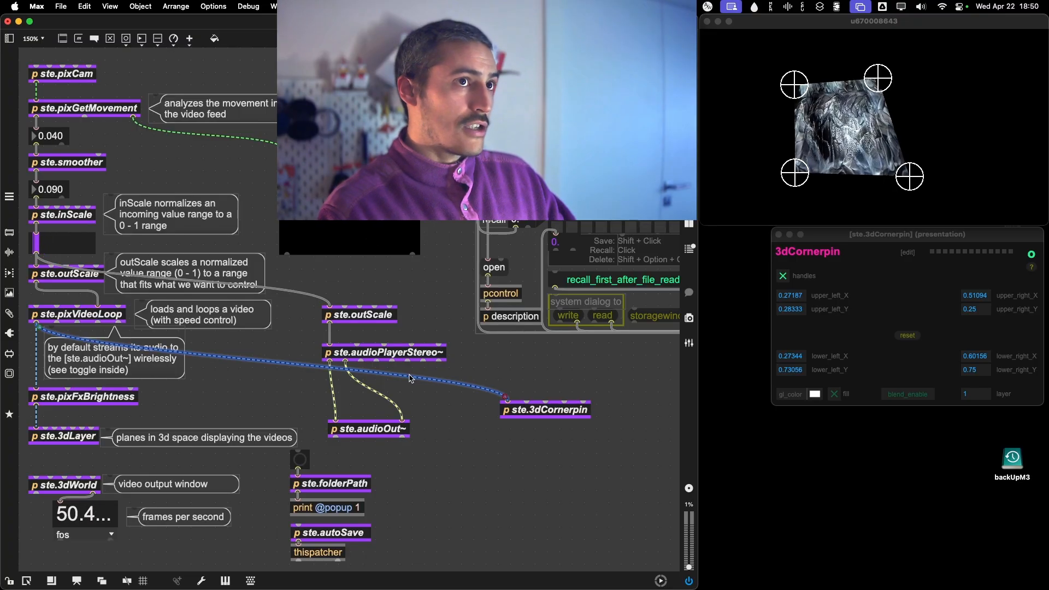
key("BackSpace")
left_click(847, 375)
left_click(834, 393)
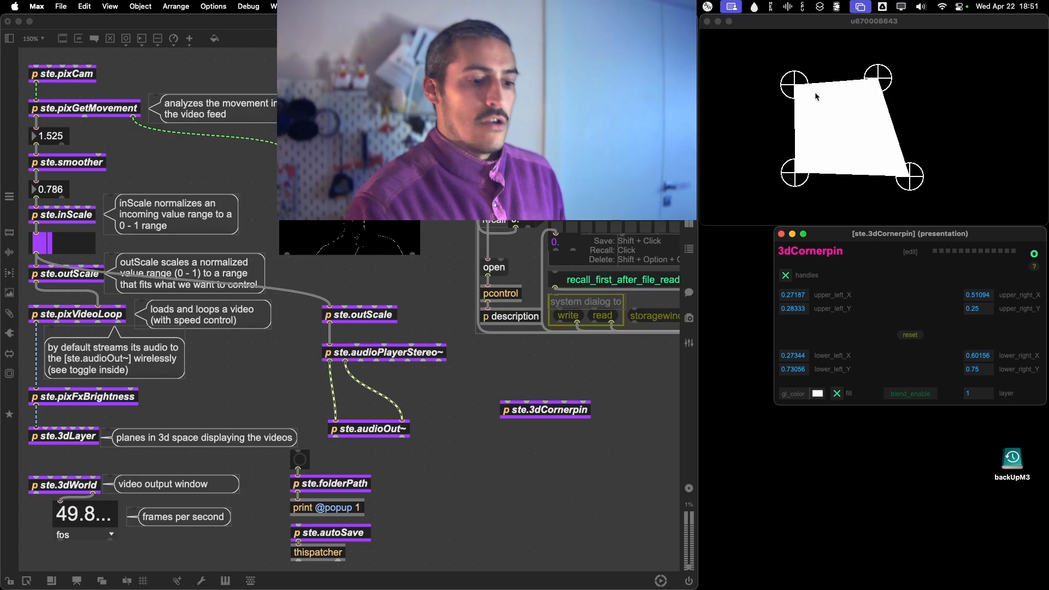
Shrink the white quad toward the output's left side, with lower corners at about 0.05, 0.71 and 0.20, 0.72.
left_click_drag(794, 84, 761, 100)
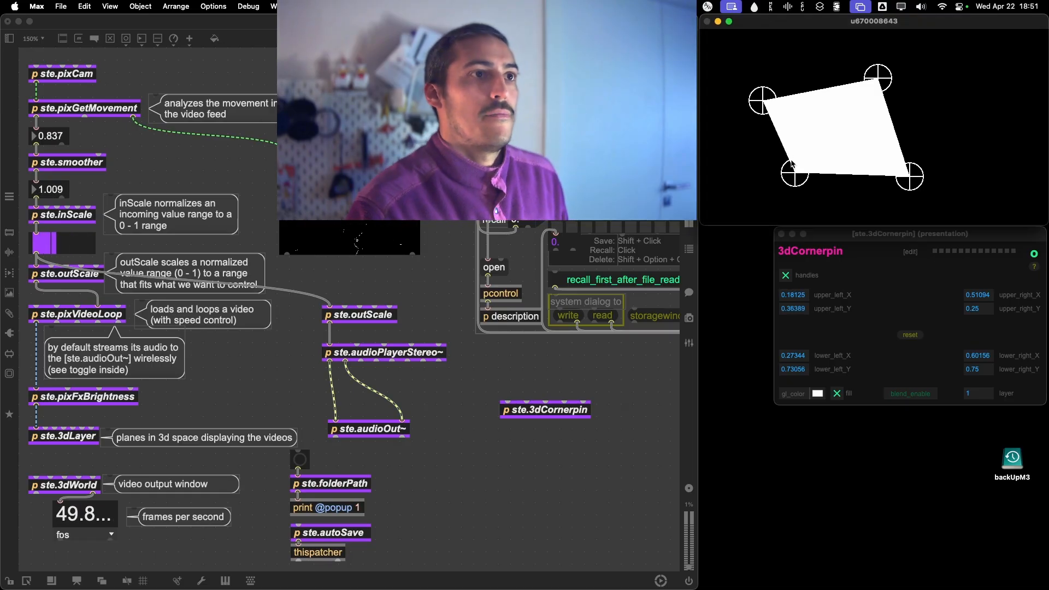
left_click_drag(791, 163, 747, 182)
left_click_drag(762, 108, 727, 106)
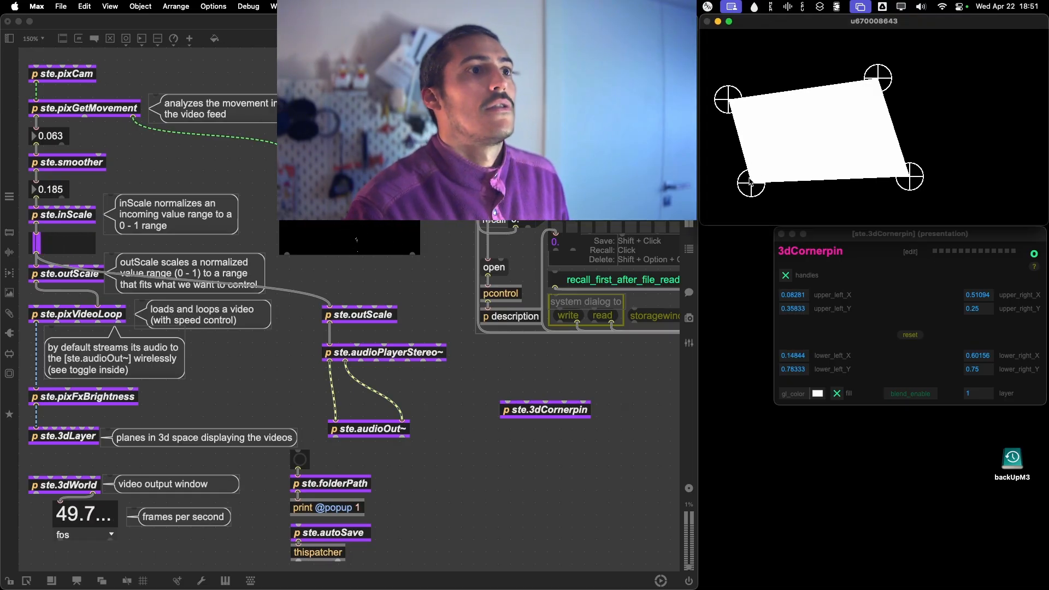
left_click_drag(750, 182, 715, 169)
left_click_drag(879, 88, 779, 119)
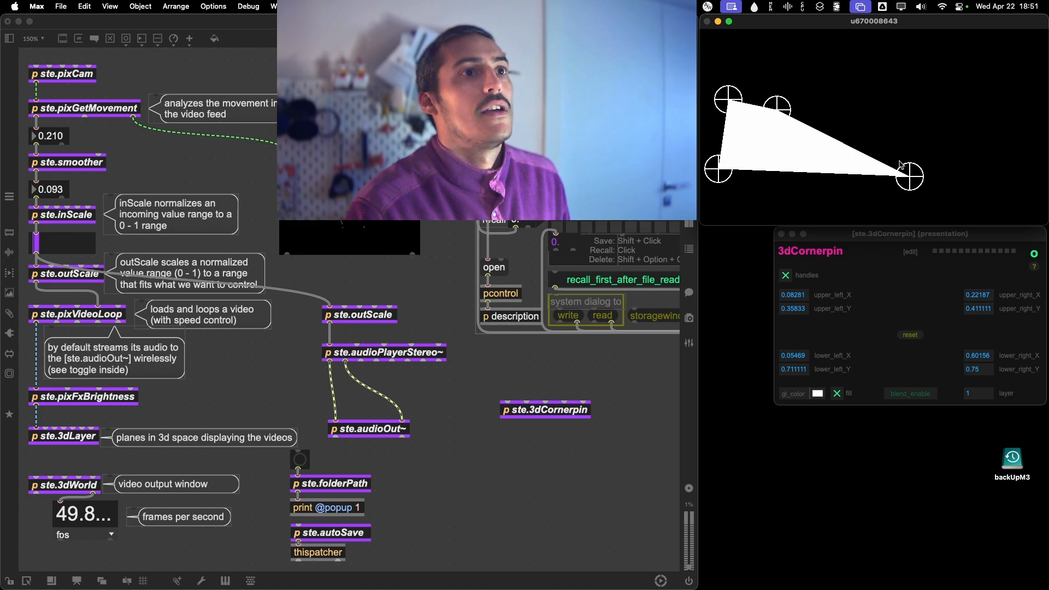
left_click_drag(900, 165, 760, 158)
left_click_drag(780, 107, 792, 109)
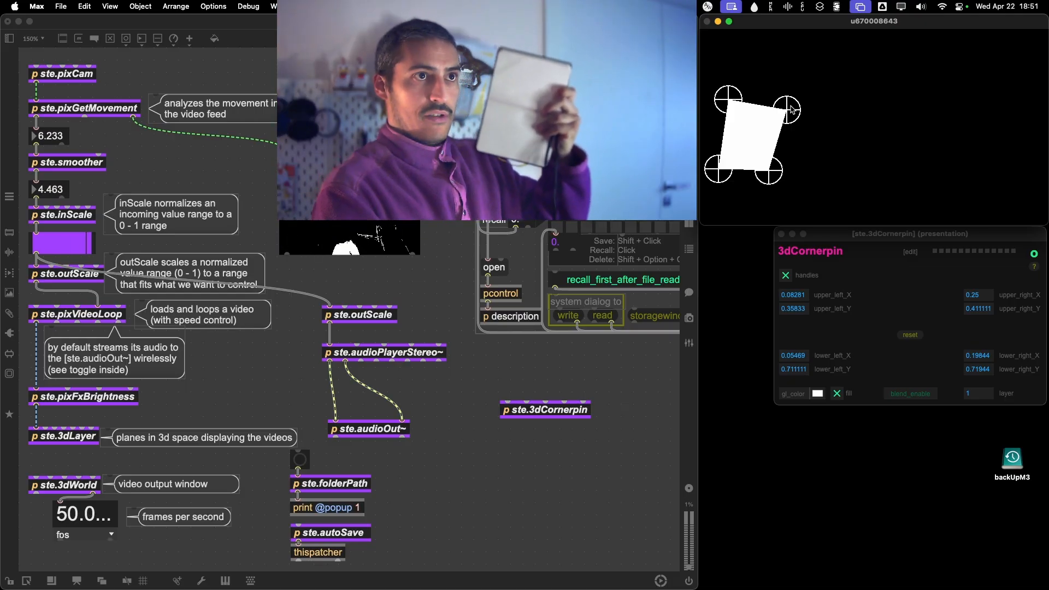
Adjust the quad's upper corners to about 0.08, 0.37 (left) and 0.23, 0.39 (right), and hide the handles.
left_click_drag(791, 110, 807, 87)
left_click_drag(727, 100, 728, 84)
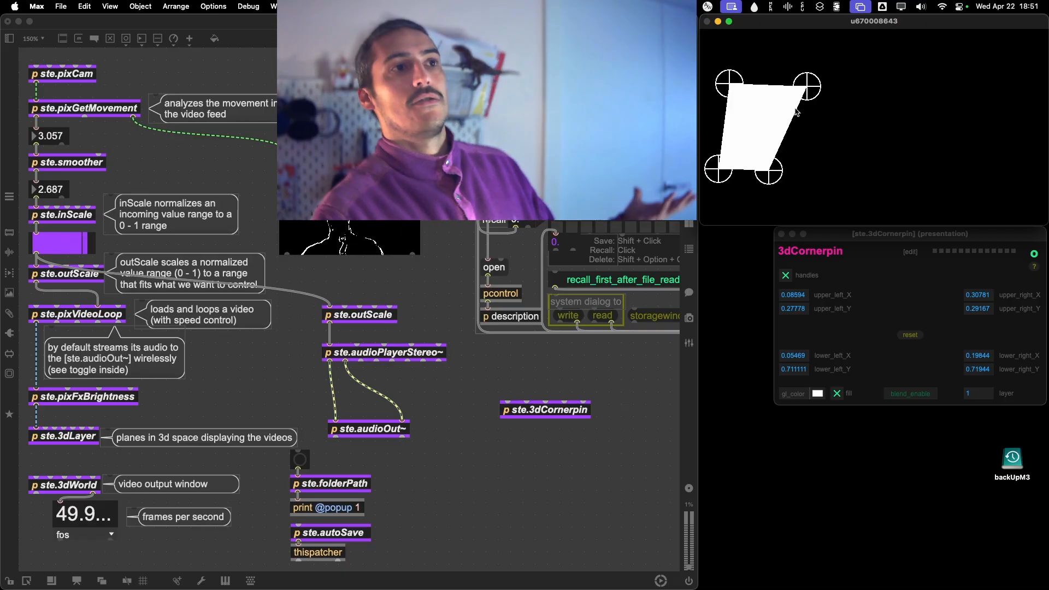
left_click_drag(811, 93, 795, 94)
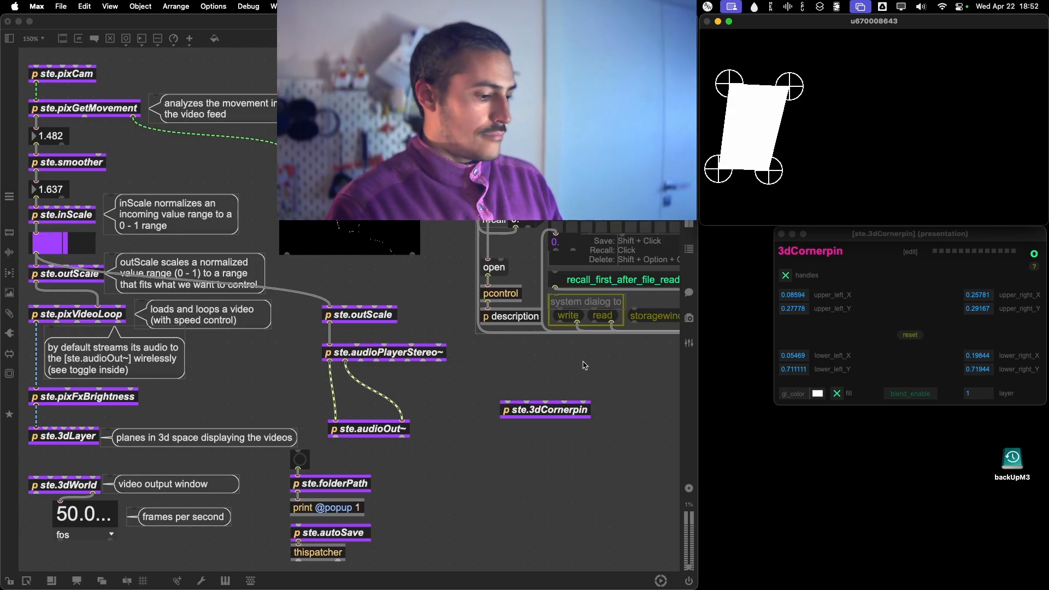
double_click(566, 410)
left_click_drag(729, 84, 725, 102)
left_click_drag(803, 86, 793, 105)
left_click(830, 236)
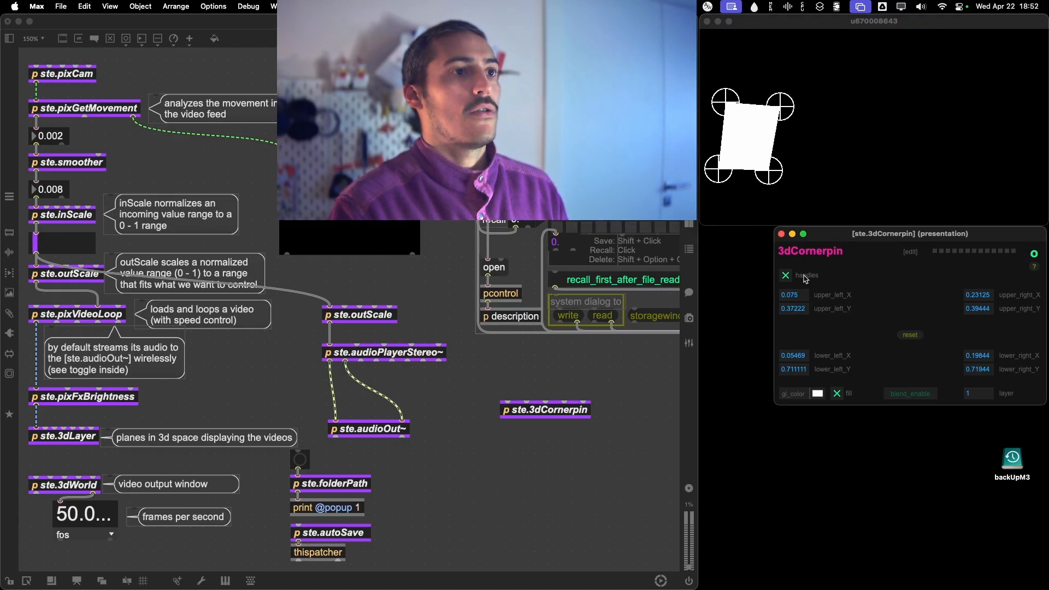
left_click(786, 276)
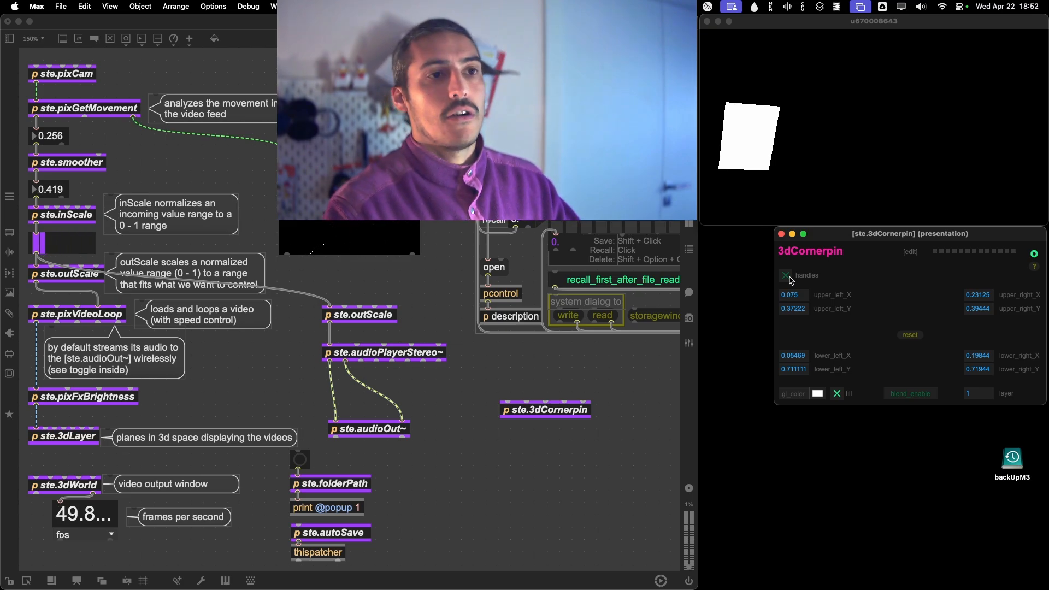
left_click(767, 126)
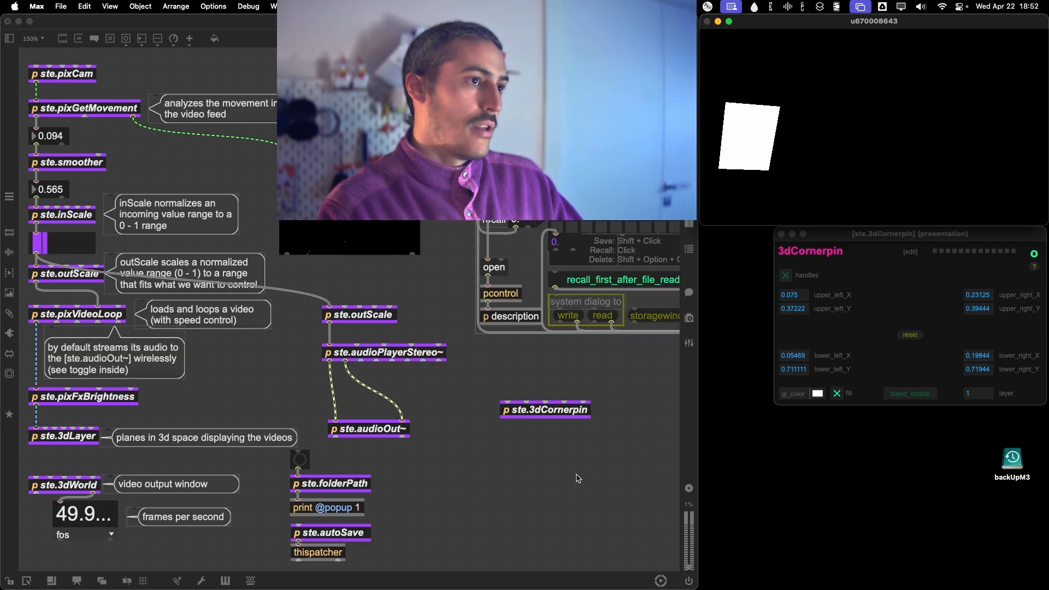
Duplicate the ste.3dCornerpin object, place the copy directly below the original, and close the original's window.
left_click(544, 411)
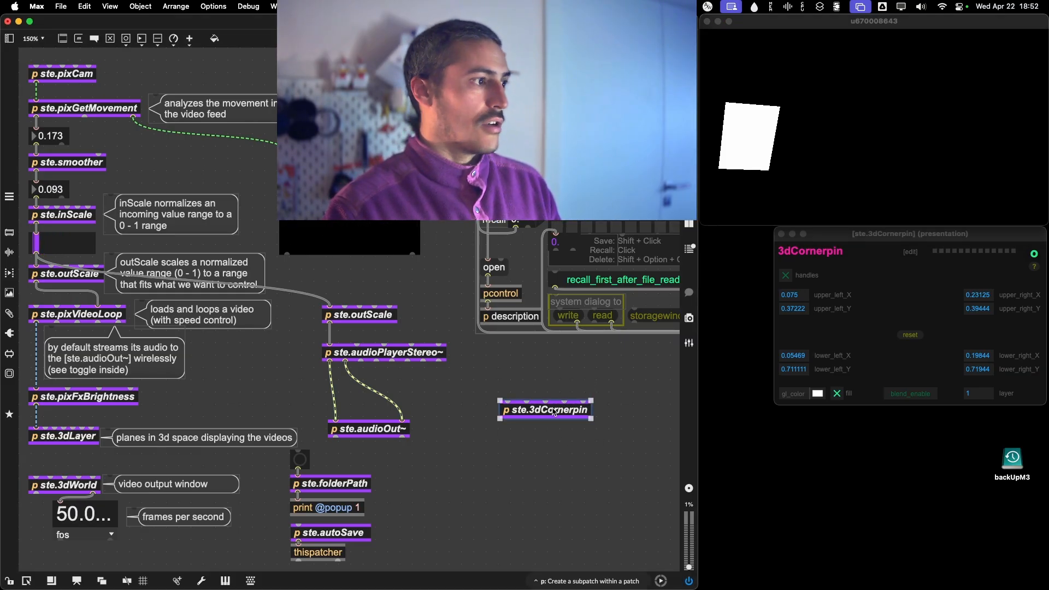
key("super+d")
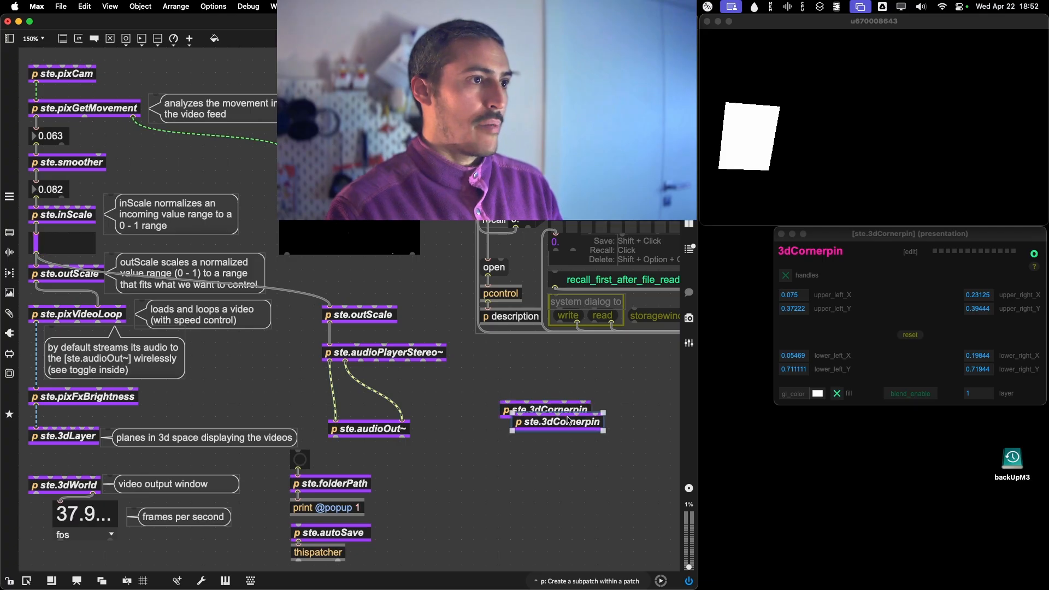
left_click_drag(555, 425, 544, 440)
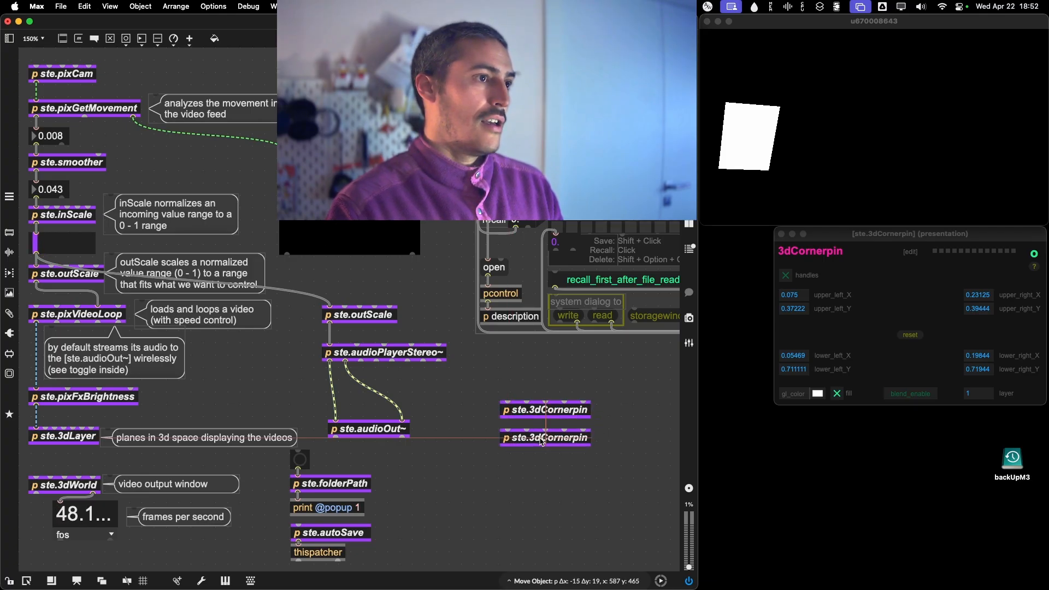
left_click(543, 485)
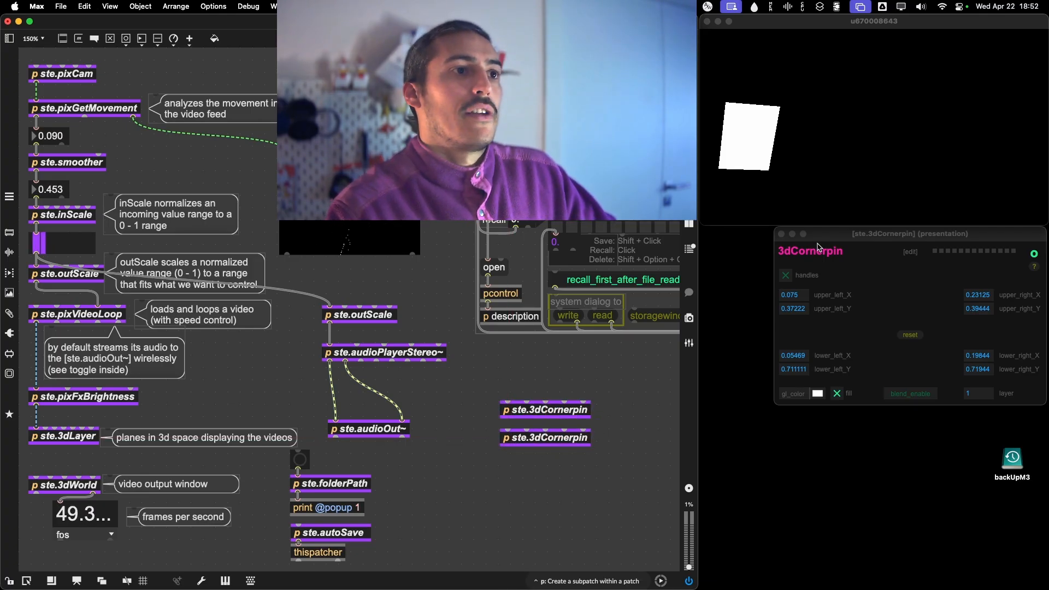
left_click(780, 234)
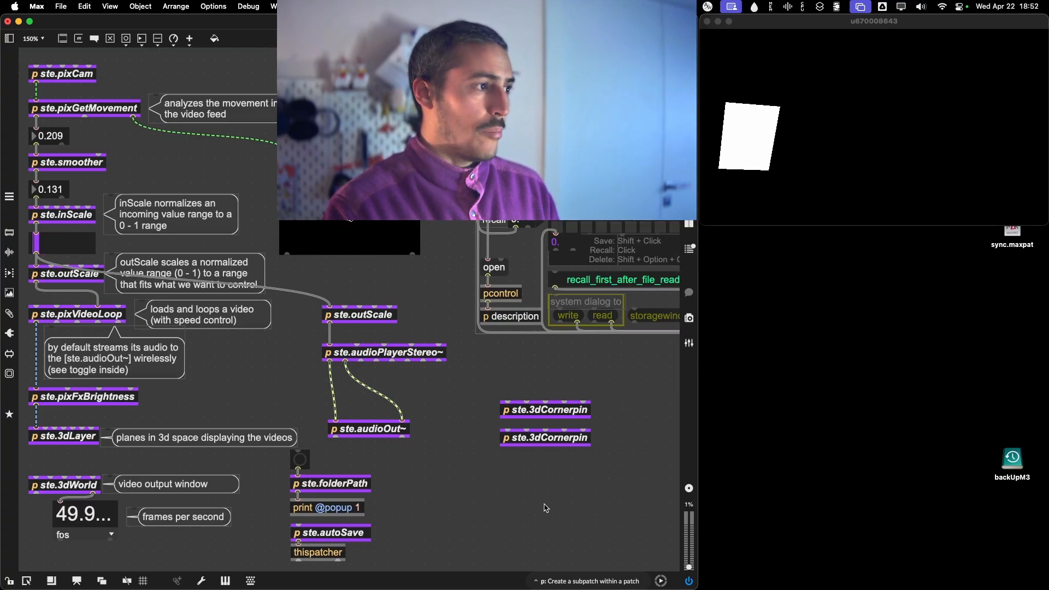
Lock the patch, open the duplicate's 3dCornerpin[1] window below the video output, and show its corner handles.
key("super+e")
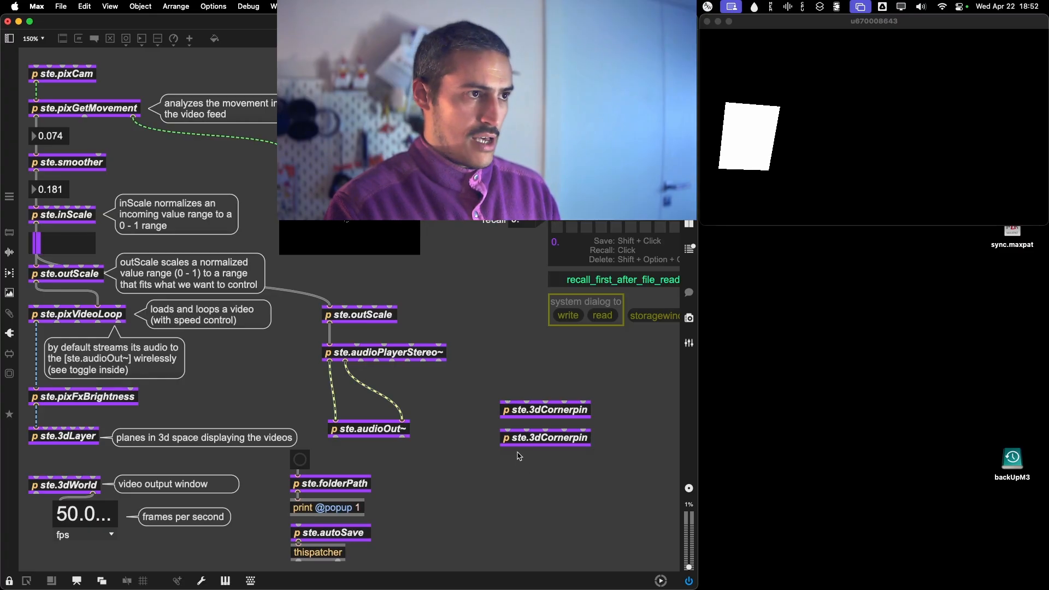
double_click(536, 436)
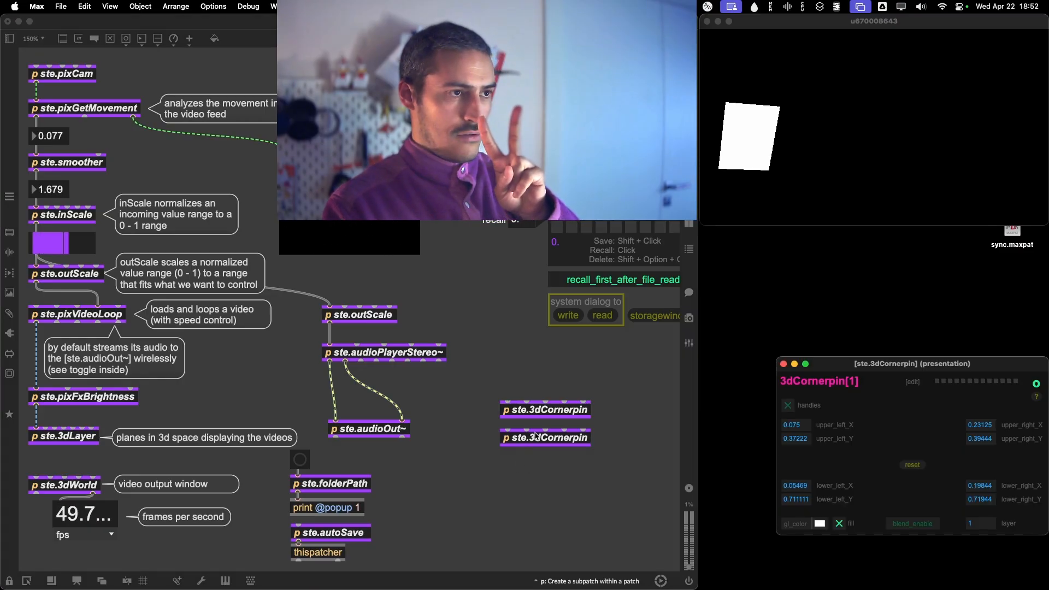
left_click_drag(877, 370, 884, 245)
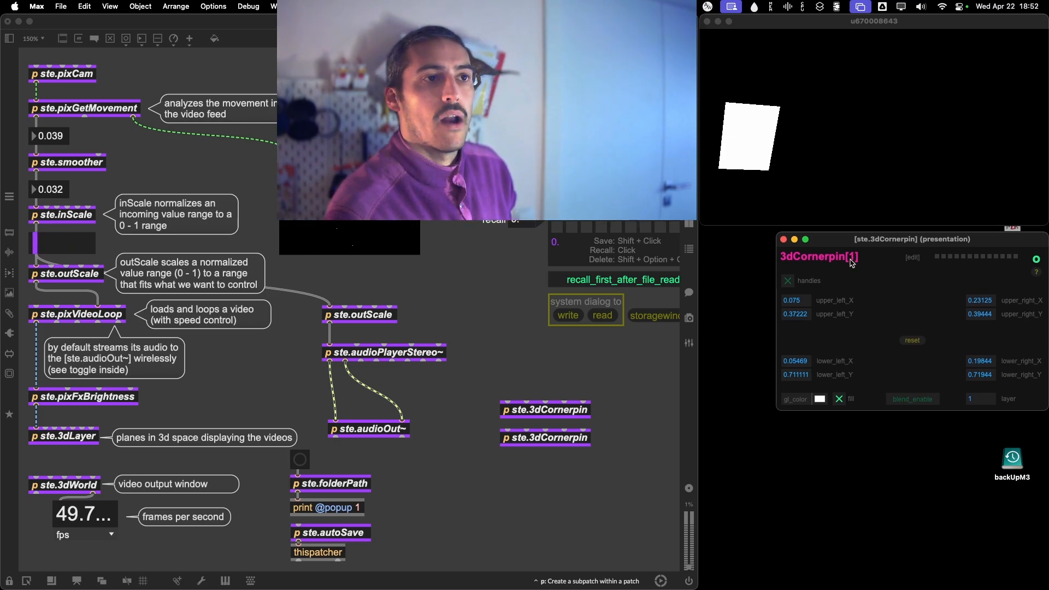
double_click(576, 413)
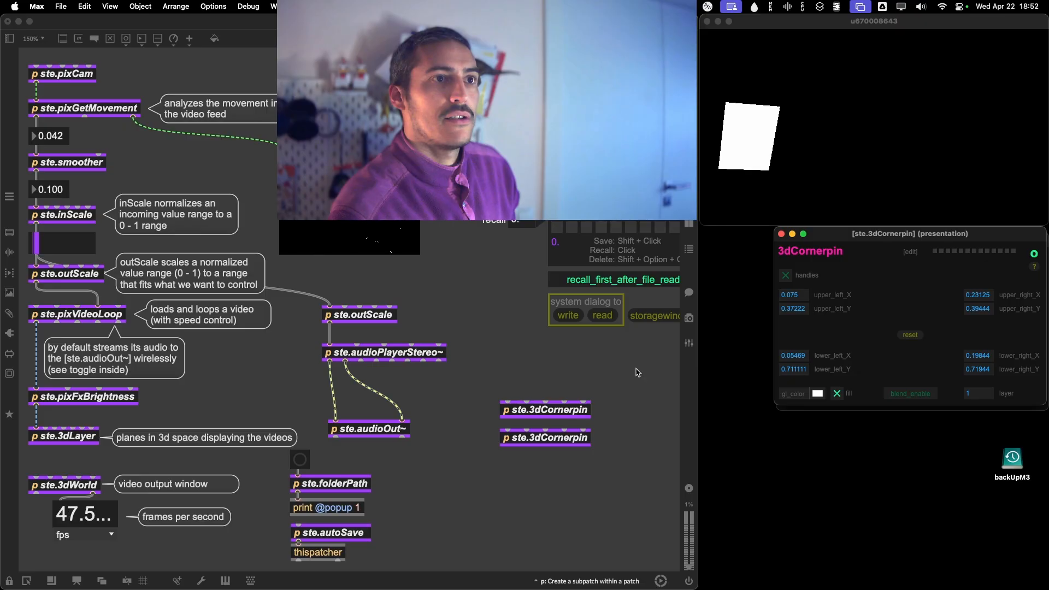
left_click(781, 234)
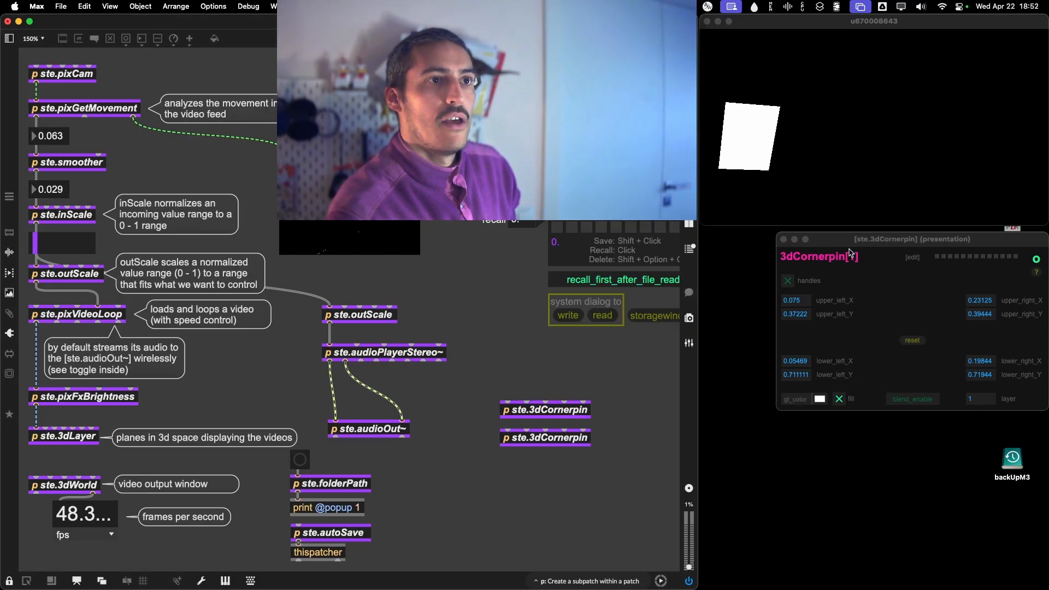
left_click_drag(842, 241, 855, 224)
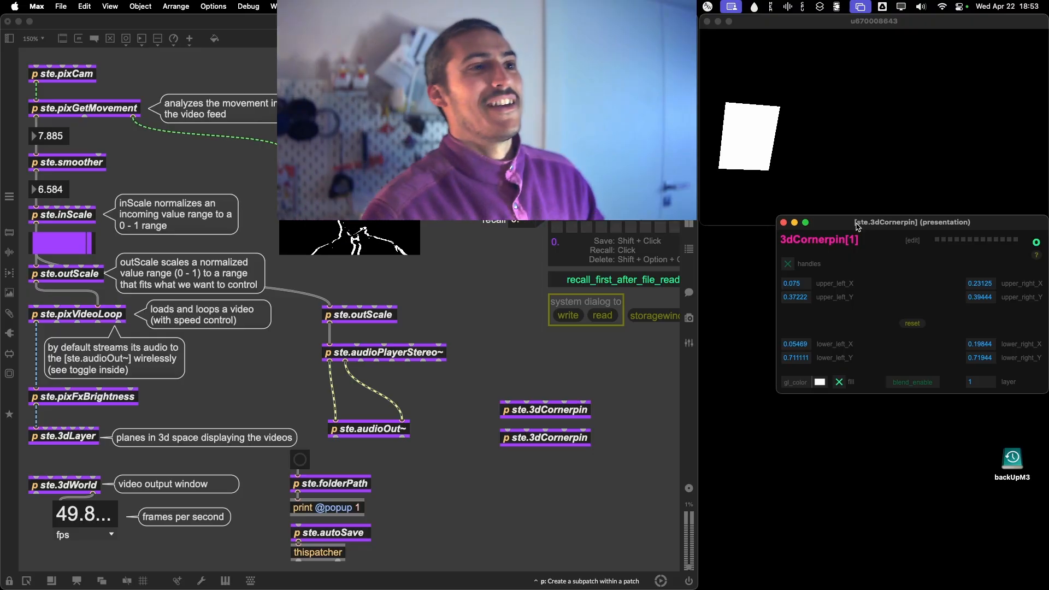
left_click(790, 266)
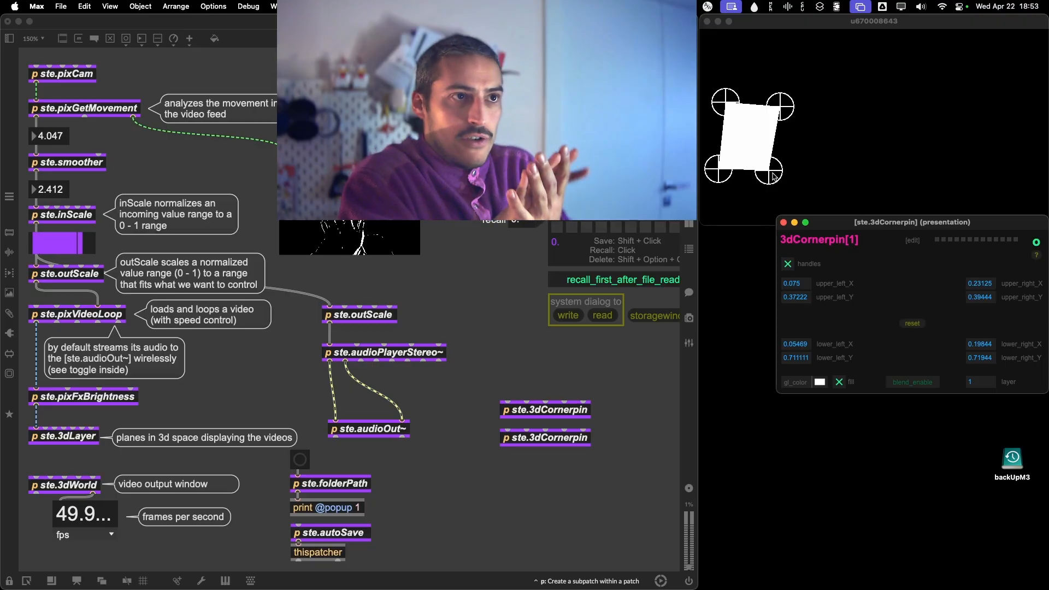
Move the duplicate quad beside the first, with right corners at about 0.44, 0.43 and 0.44, 0.71.
left_click_drag(773, 176, 842, 174)
left_click_drag(779, 104, 853, 104)
left_click_drag(725, 101, 795, 98)
left_click_drag(727, 161, 787, 173)
left_click_drag(790, 96, 857, 104)
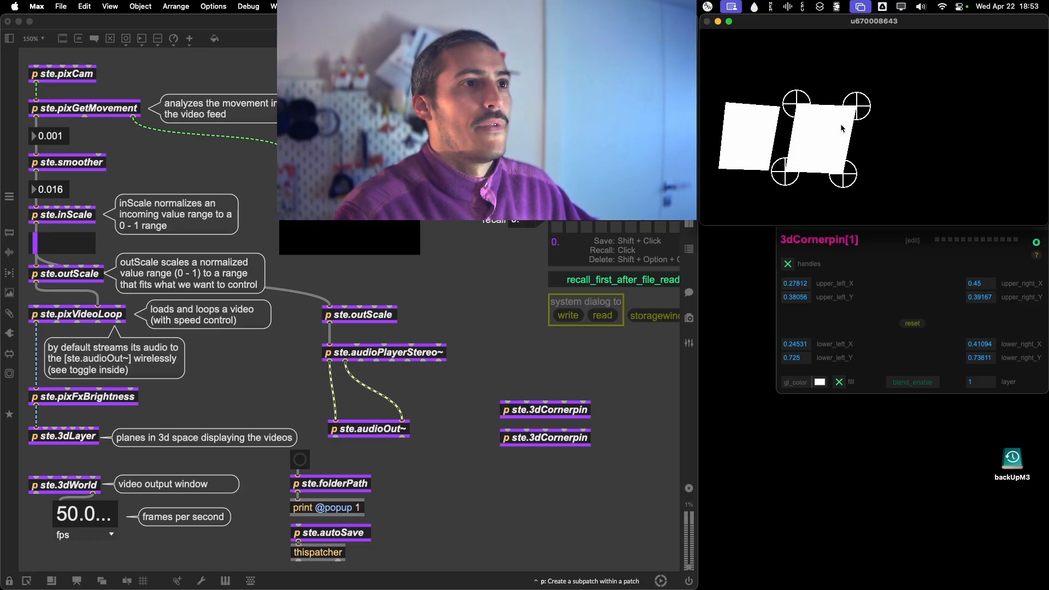
left_click_drag(787, 179, 857, 159)
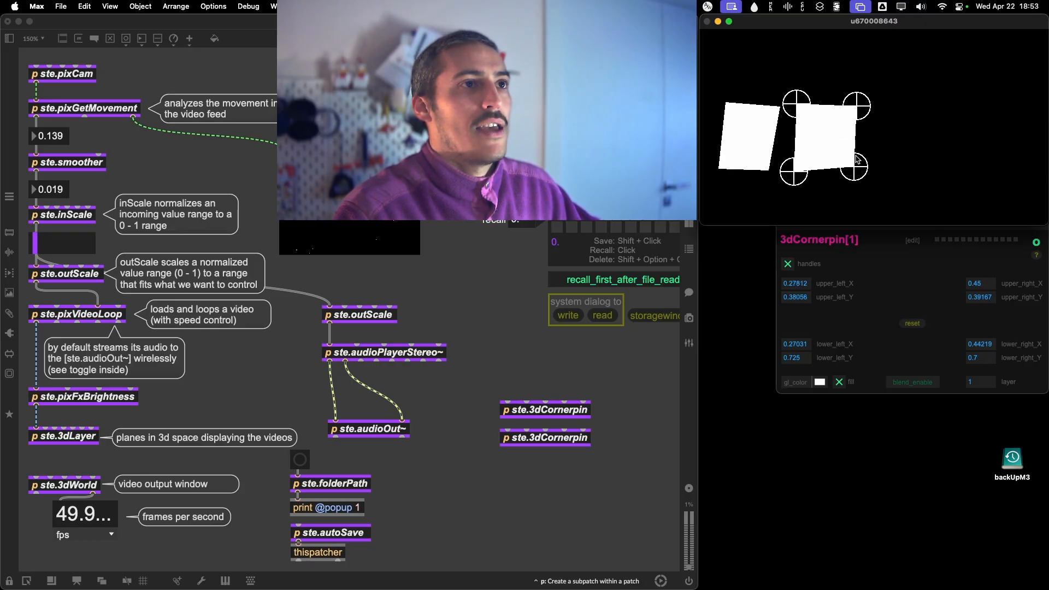
left_click_drag(858, 112, 855, 120)
left_click_drag(856, 174, 855, 176)
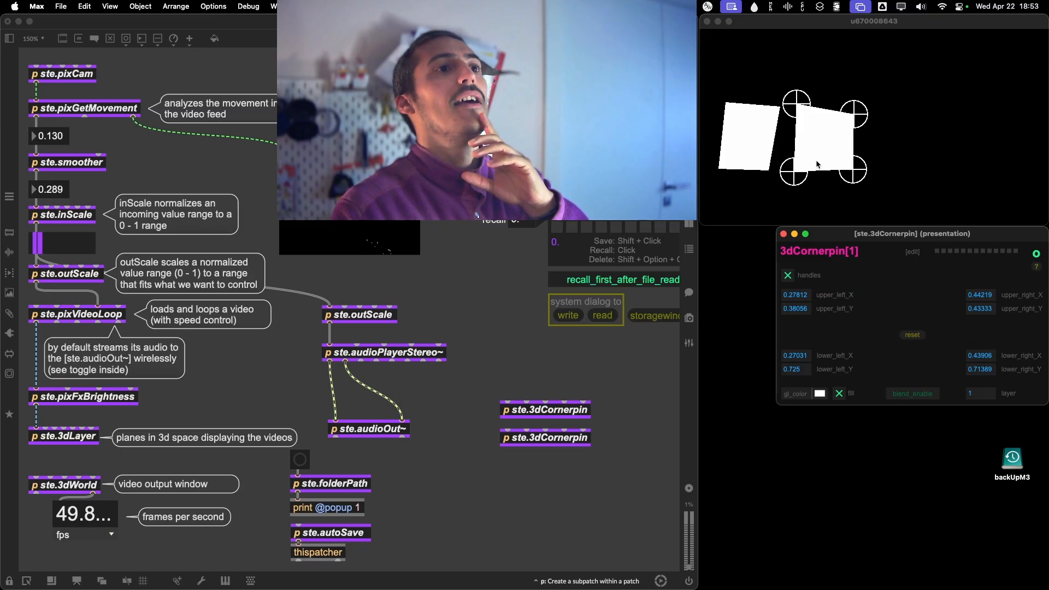
Refine the second quad's corners to about 0.29, 0.41; 0.44, 0.47; 0.27, 0.69; and 0.41, 0.71, and hide its handles.
left_click_drag(792, 165, 796, 172)
left_click_drag(796, 104, 852, 121)
left_click_drag(861, 158, 852, 159)
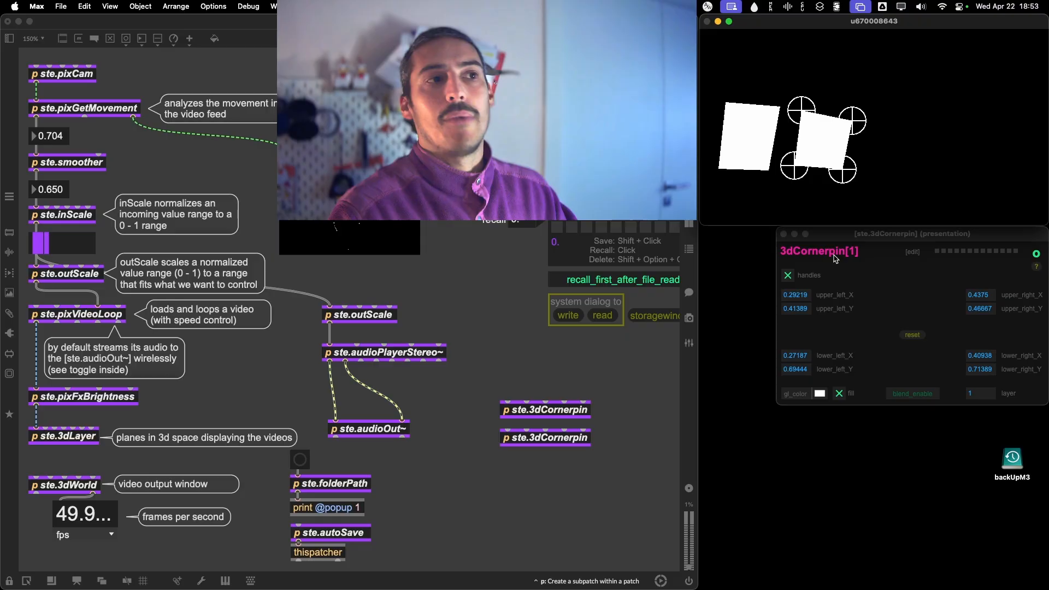
left_click(830, 237)
left_click(787, 275)
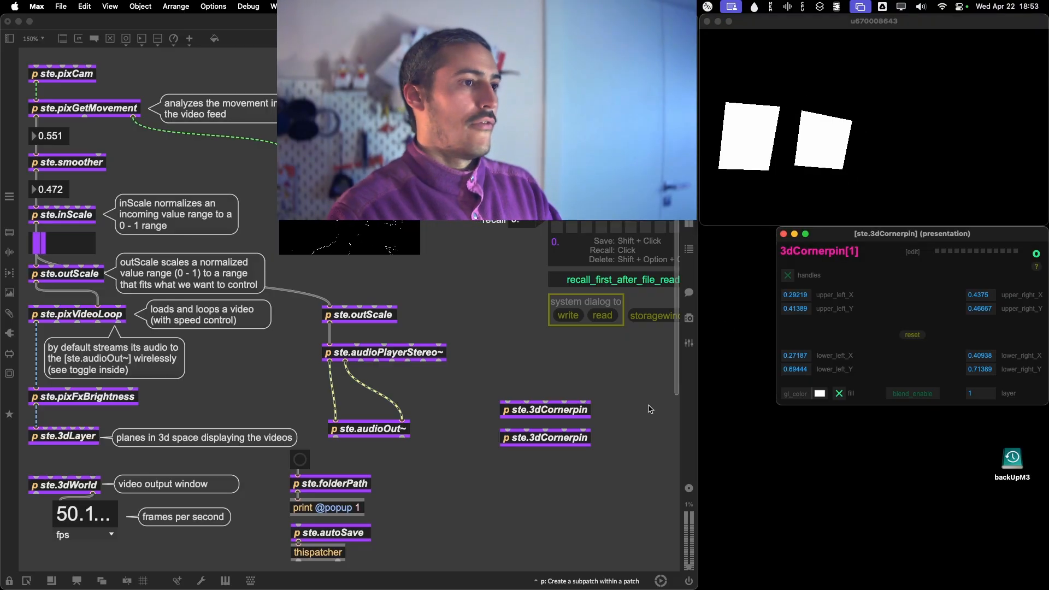
Unlock the patch, duplicate the second ste.3dCornerpin, place the copy below it, lock the patch, and close the 3dCornerpin[1] window.
left_click(578, 499, "super")
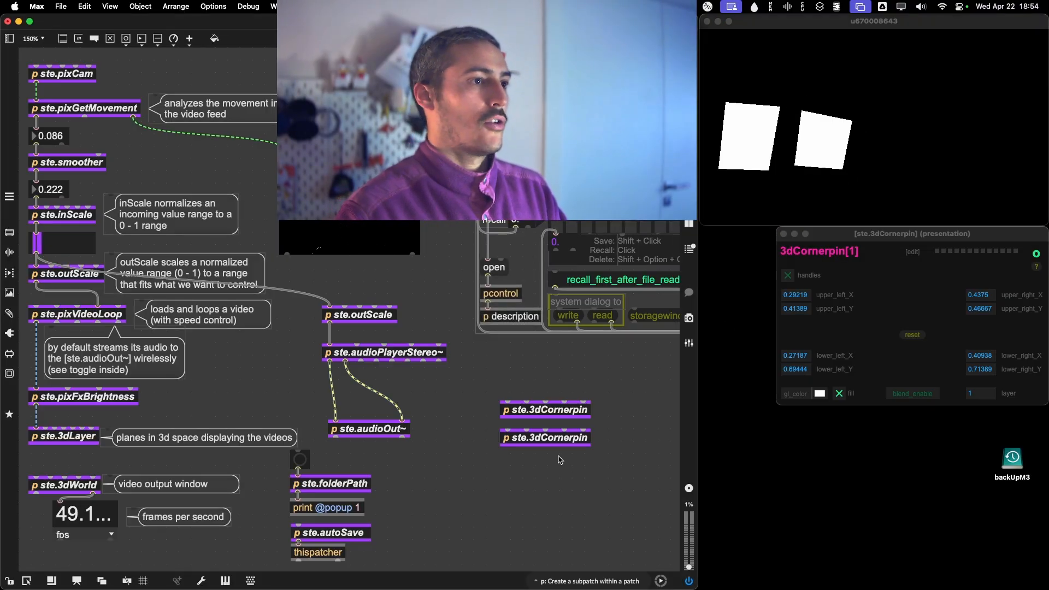
left_click(544, 443)
key("super+d")
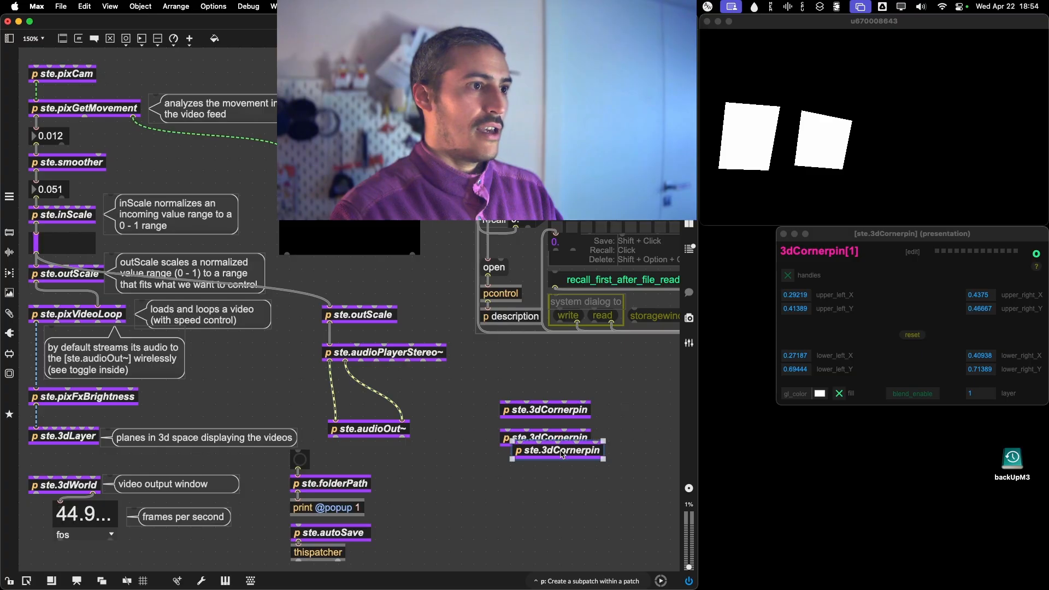
left_click_drag(562, 454, 550, 470)
key("super+e")
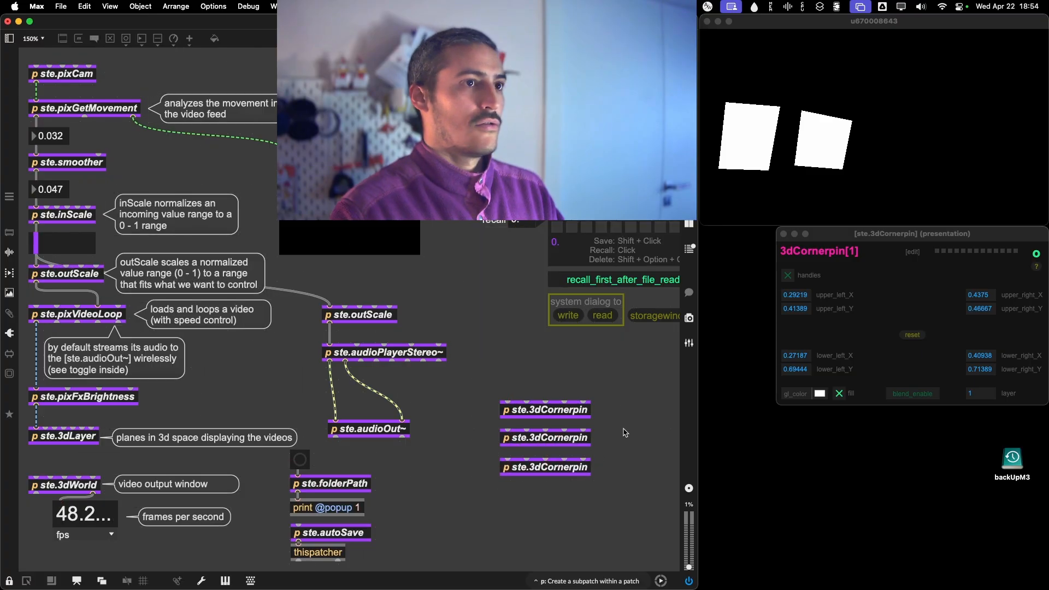
left_click(791, 234)
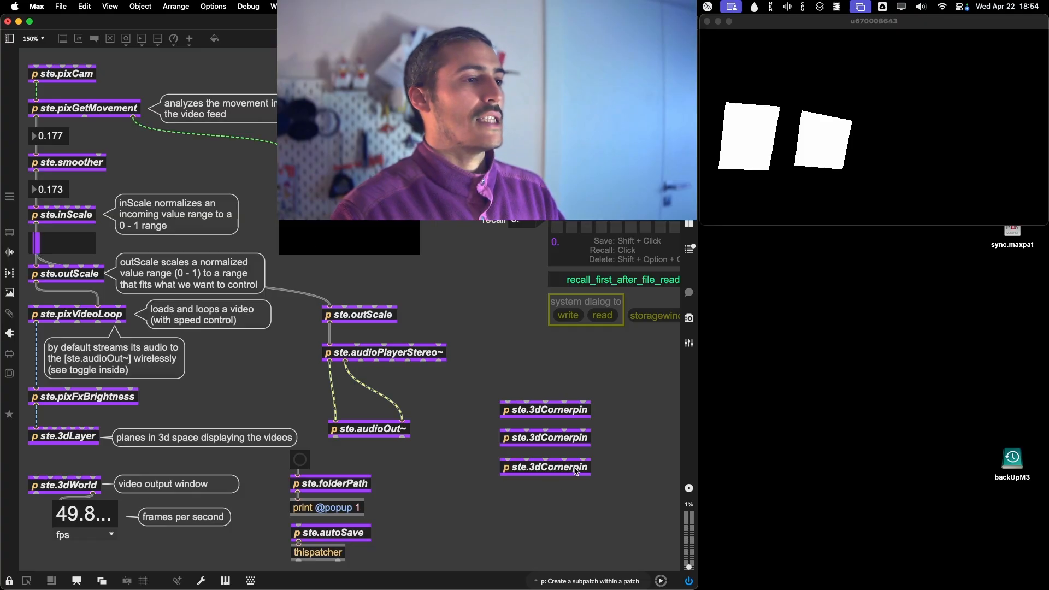
Open the third ste.3dCornerpin's window, place it just below the video output, and show its corner handles.
left_click(554, 468)
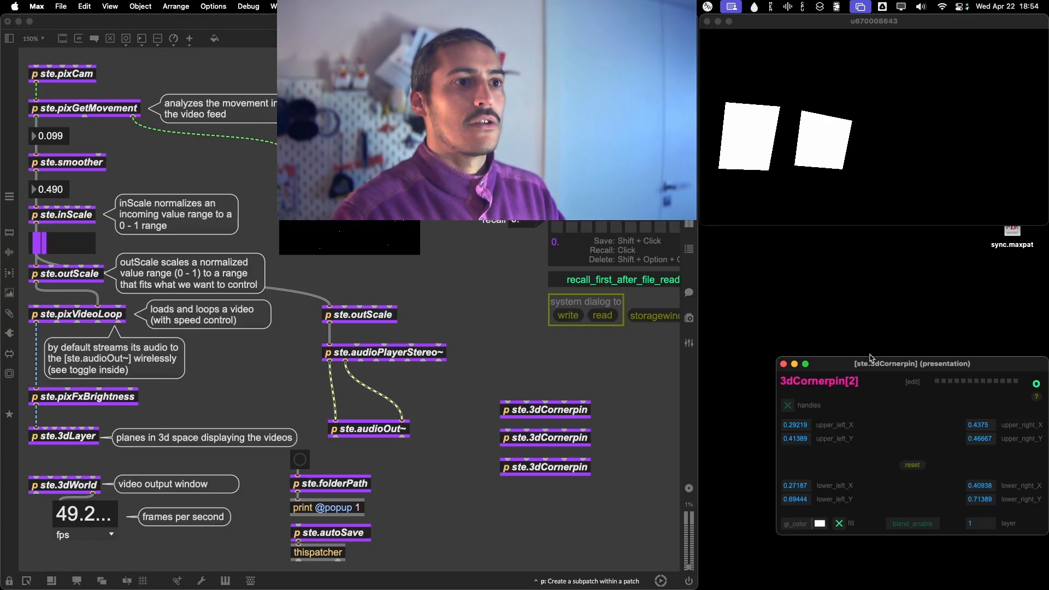
left_click_drag(872, 360, 873, 243)
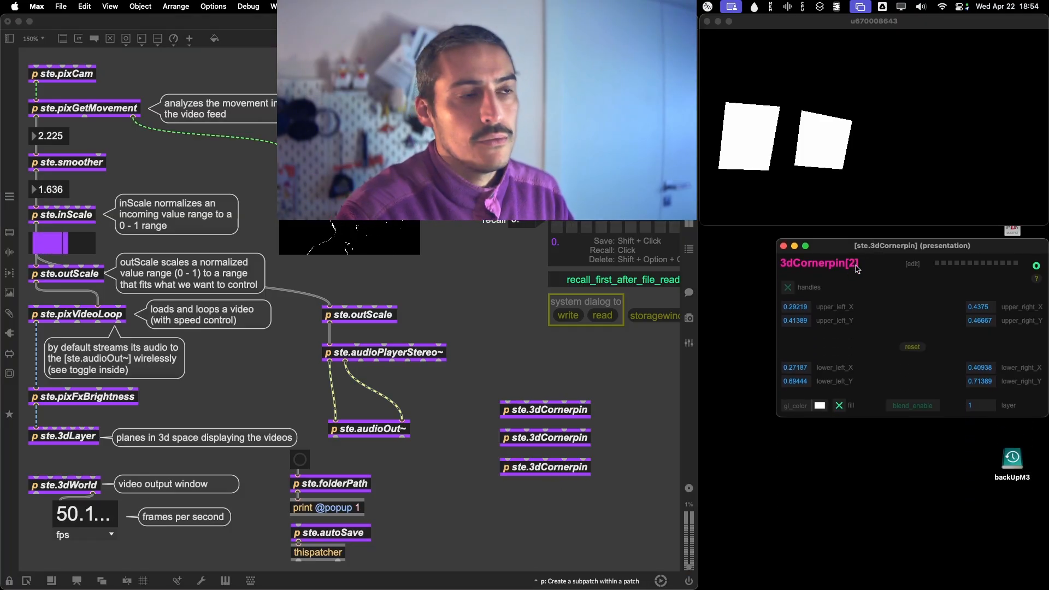
left_click(788, 287)
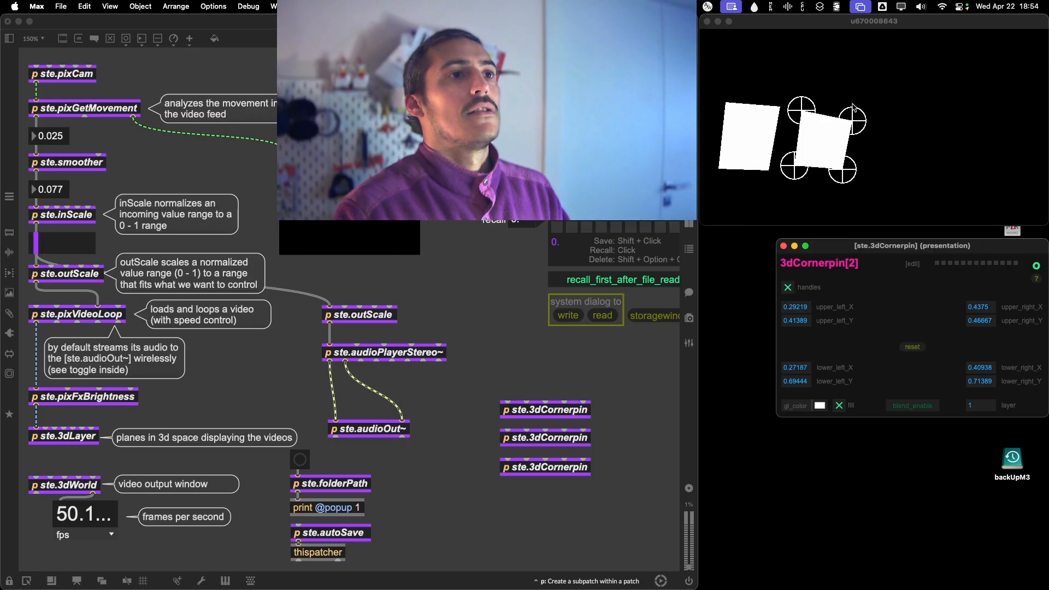
Reshape the third quad beside the second, with corners at about 0.49, 0.27; 0.62, 0.31; 0.43, 0.82; and 0.58, 0.86, and hide its handles.
left_click_drag(852, 107, 902, 125)
left_click_drag(848, 171, 907, 186)
left_click_drag(808, 111, 875, 83)
left_click_drag(796, 173, 850, 197)
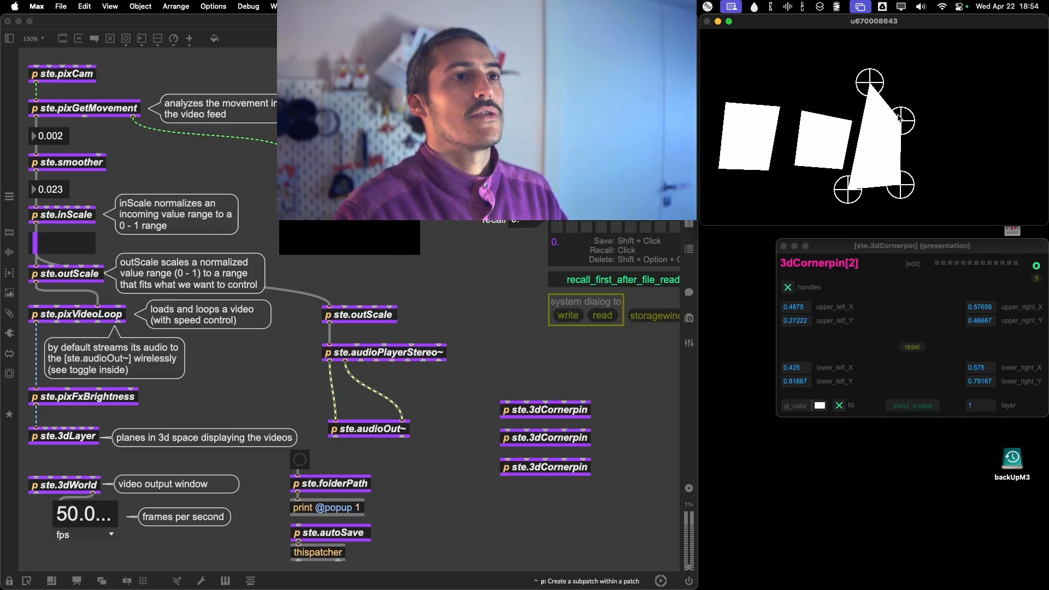
left_click_drag(899, 118, 909, 83)
left_click_drag(903, 184, 905, 196)
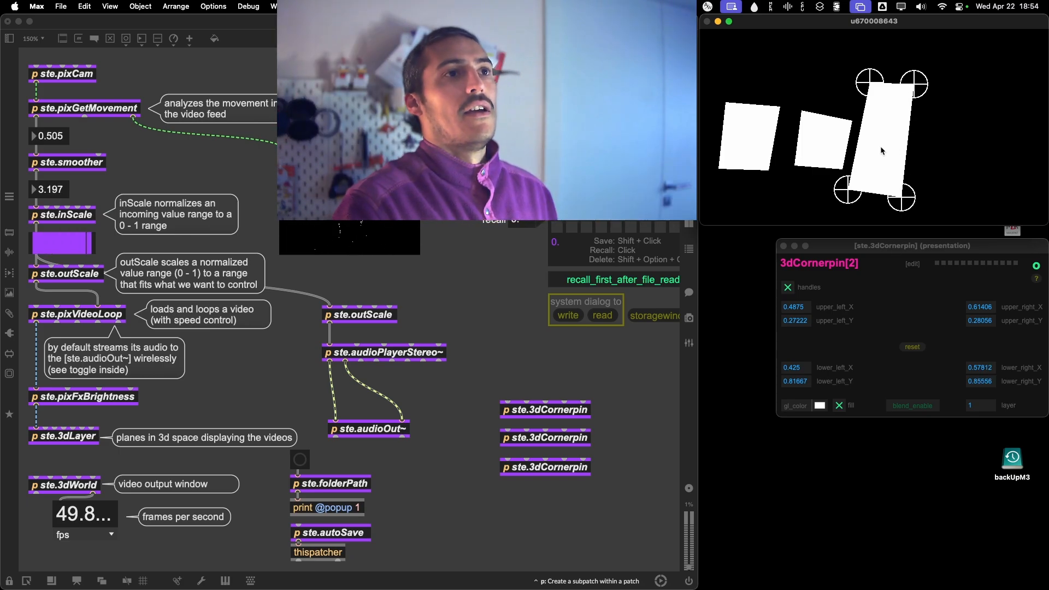
left_click(787, 288)
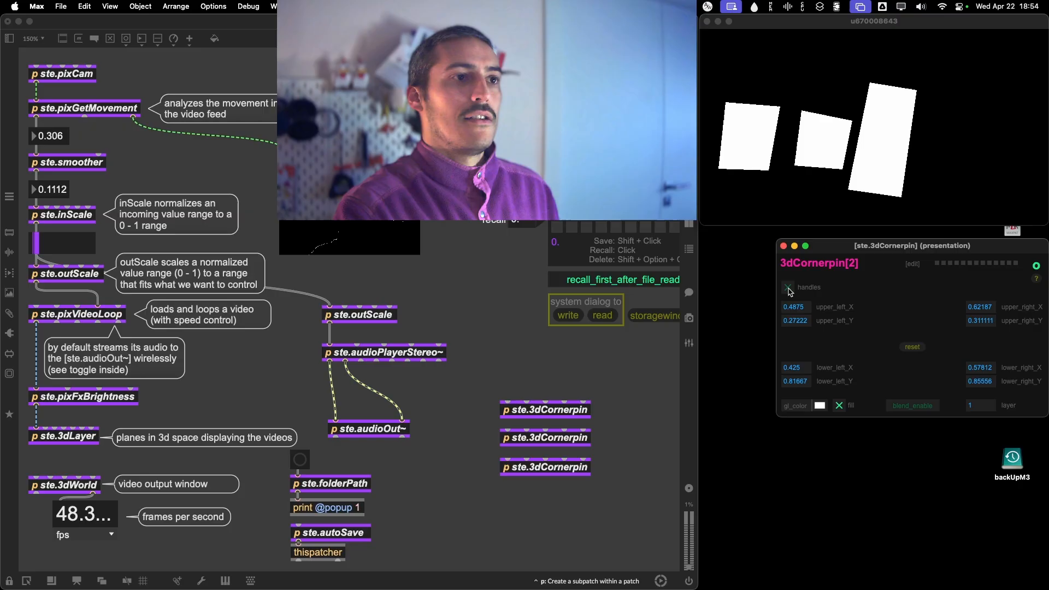
Close the 3dCornerpin[2] window, unlock the patch, duplicate the third ste.3dCornerpin, place the copy below it, and lock the patch.
left_click(783, 247)
left_click(582, 505)
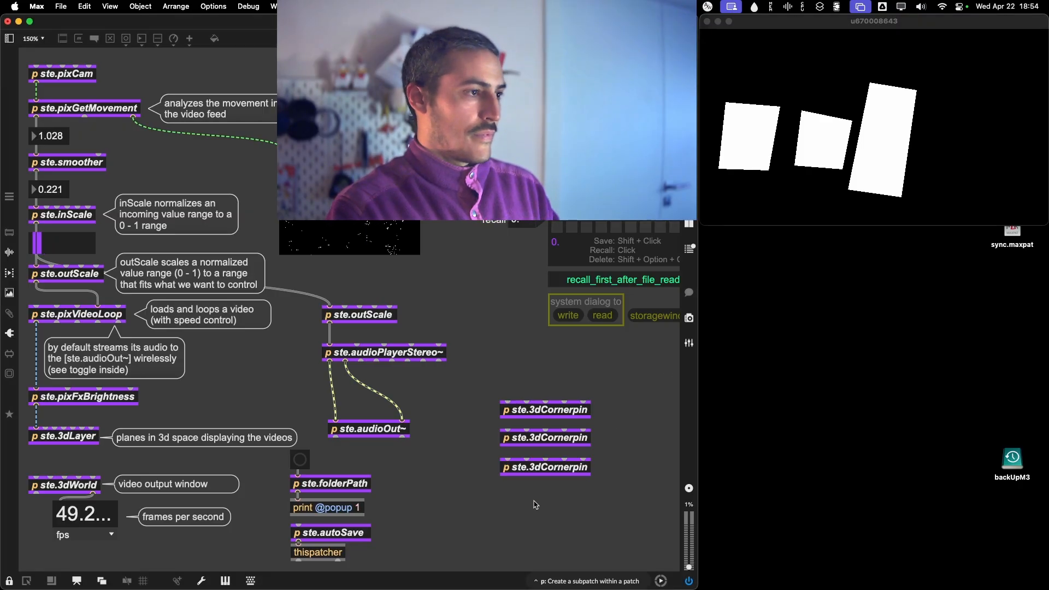
key("super+e")
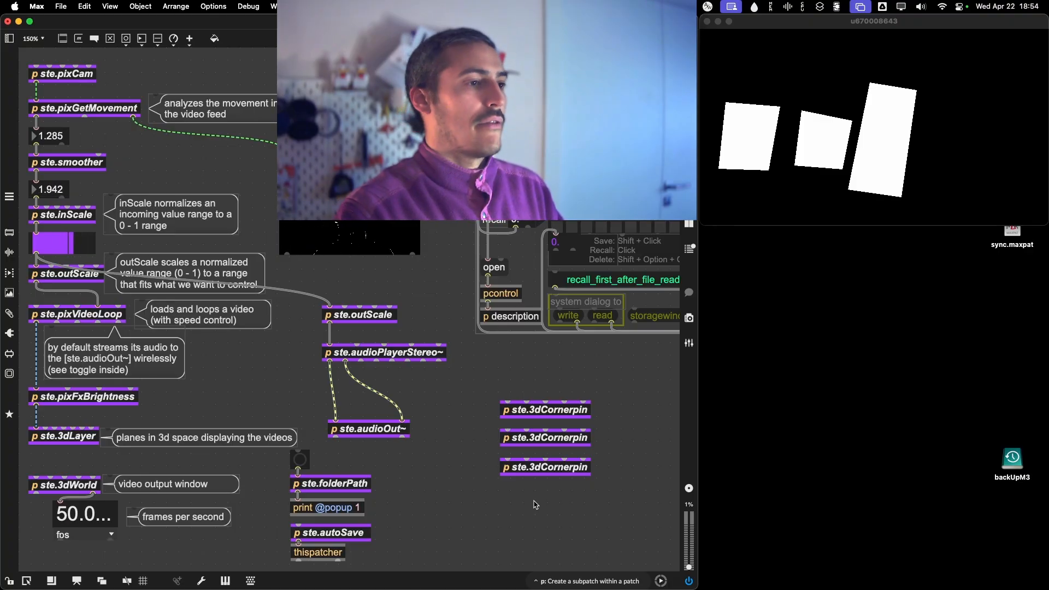
left_click(543, 473)
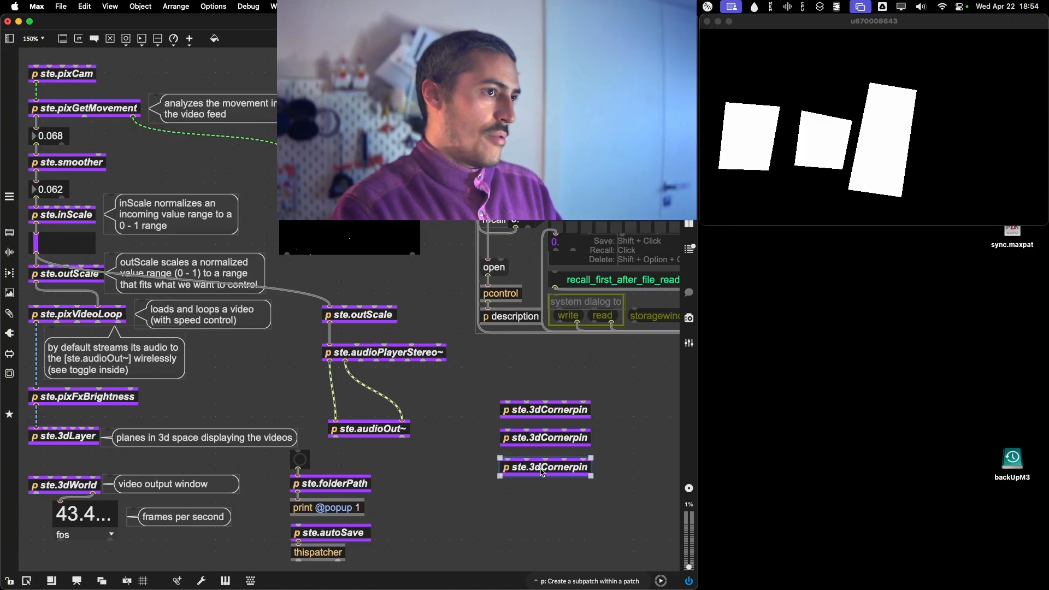
left_click_drag(542, 473, 545, 500)
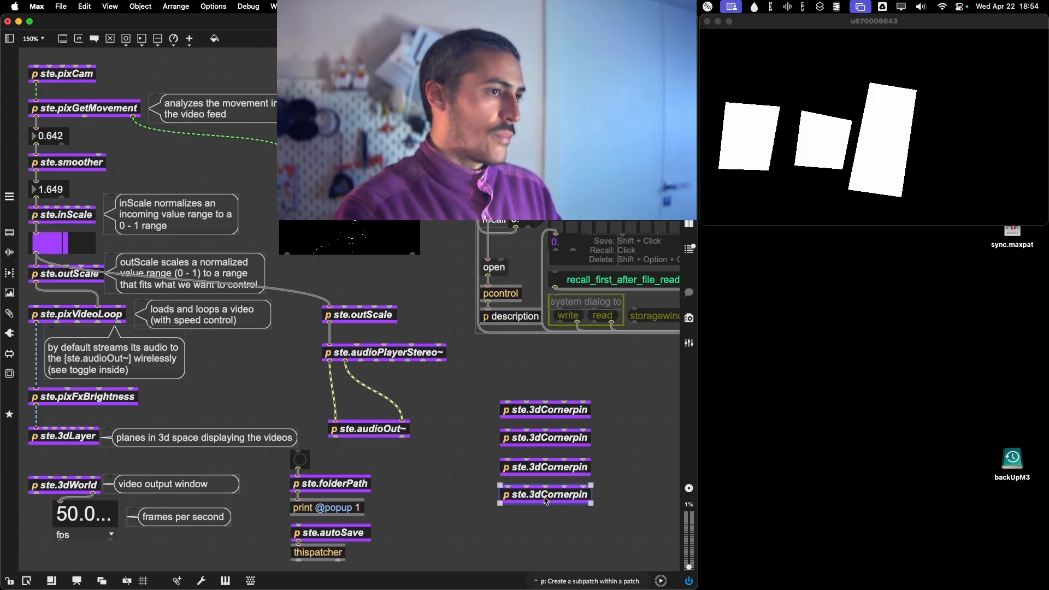
left_click(551, 521, "super")
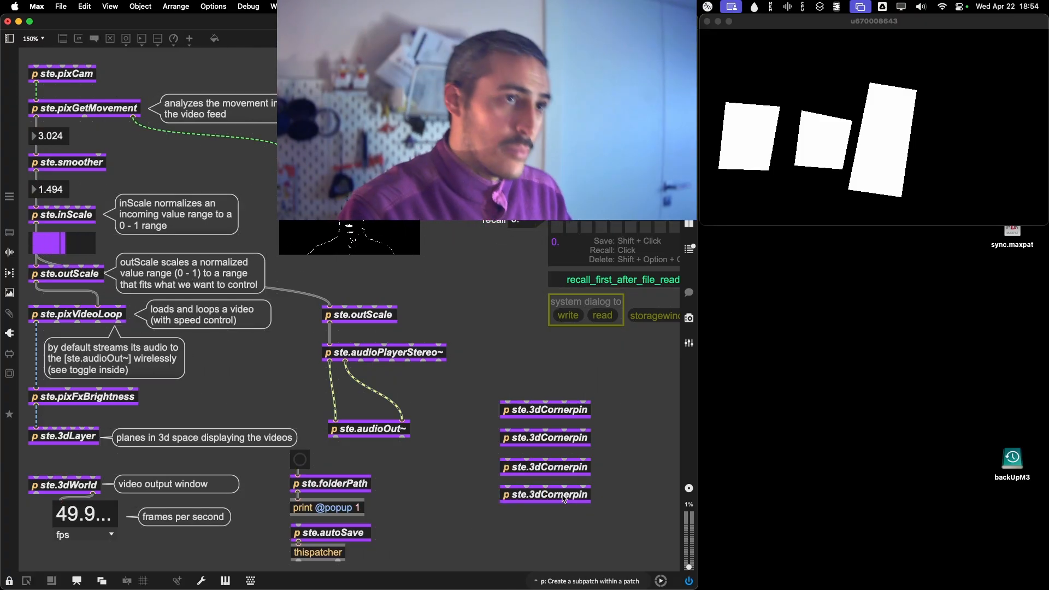
Open the fourth ste.3dCornerpin's window, move it up below the video output, and show its corner handles.
left_click(564, 499)
left_click_drag(874, 361, 874, 258)
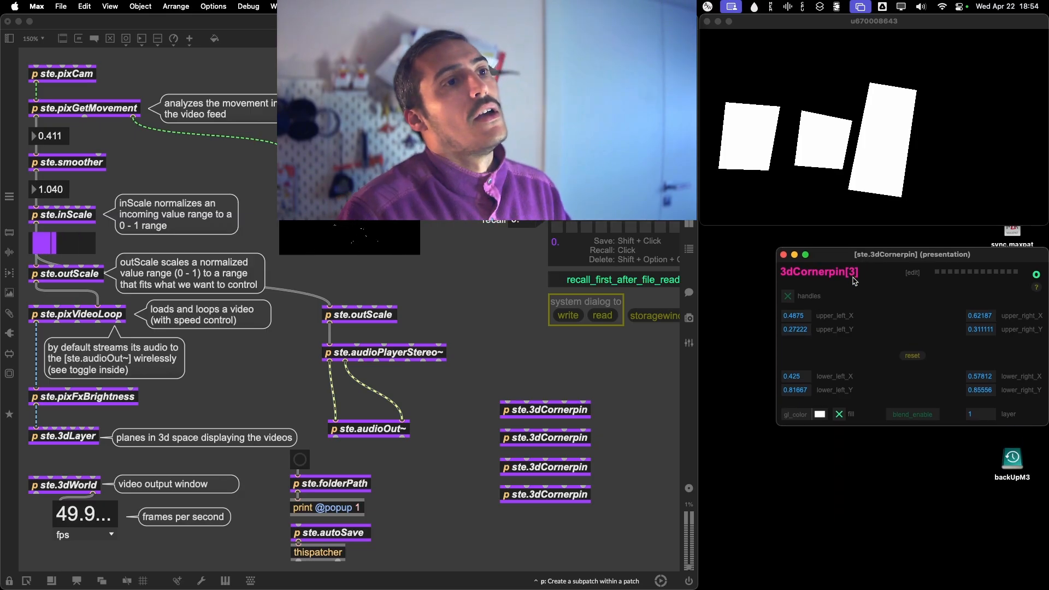
left_click(787, 296)
Move the fourth quad beside the third, with corners at about 0.71, 0.08; 0.90, 0.11; 0.66, 0.93; and 0.83, 0.93.
left_click_drag(919, 96, 1012, 49)
left_click_drag(908, 200, 988, 213)
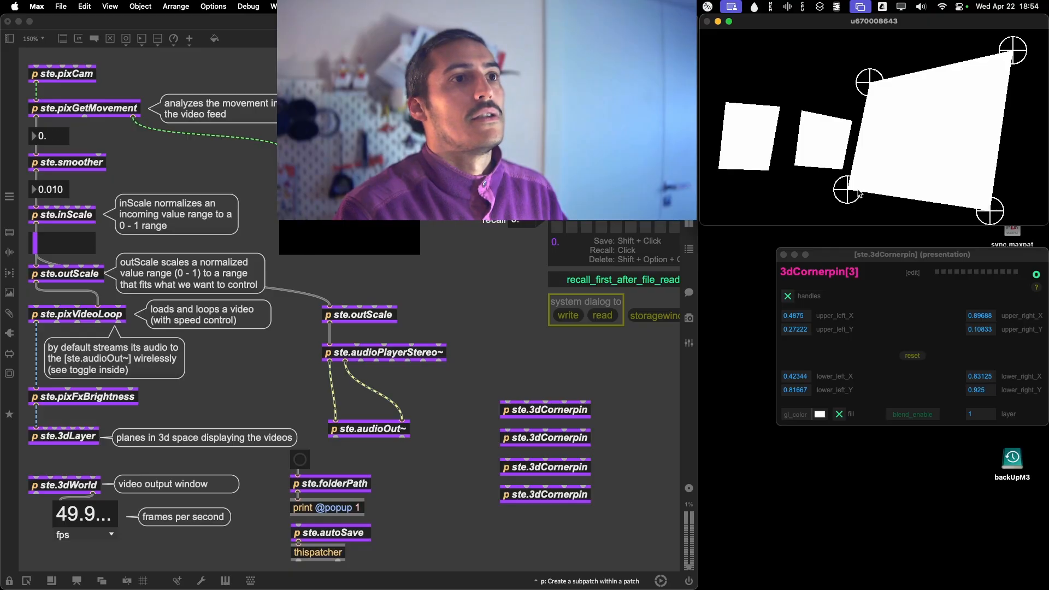
left_click_drag(859, 194, 941, 216)
left_click_drag(869, 86, 948, 48)
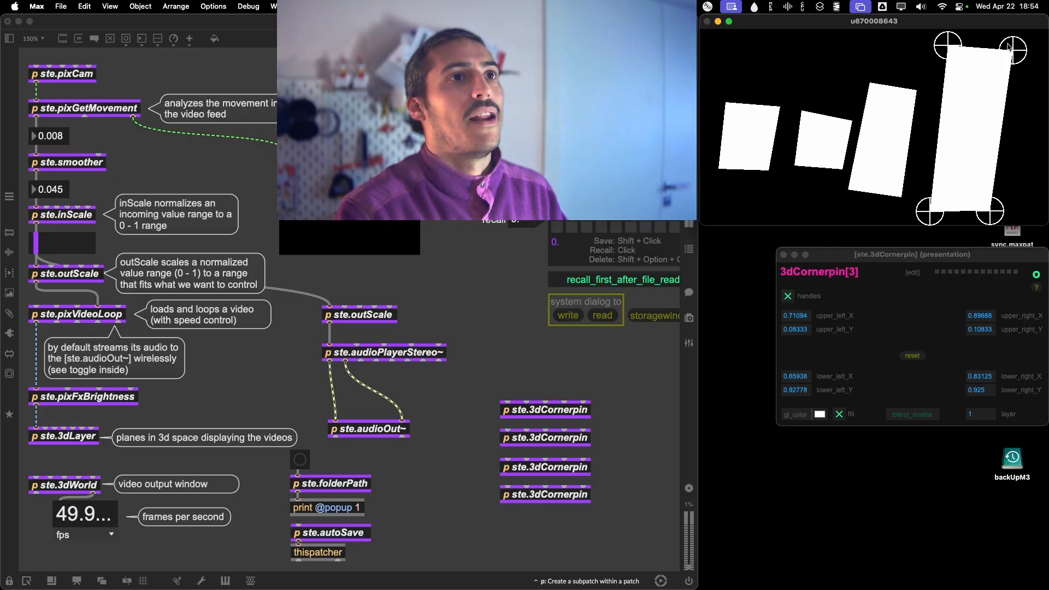
Refine the fourth quad's upper corners to about 0.71, 0.16 and 0.91, 0.19, its lower-right to 0.88, 0.93, and hide the handles.
left_click_drag(1013, 49, 1017, 65)
left_click_drag(942, 45, 944, 60)
left_click_drag(989, 211, 1008, 212)
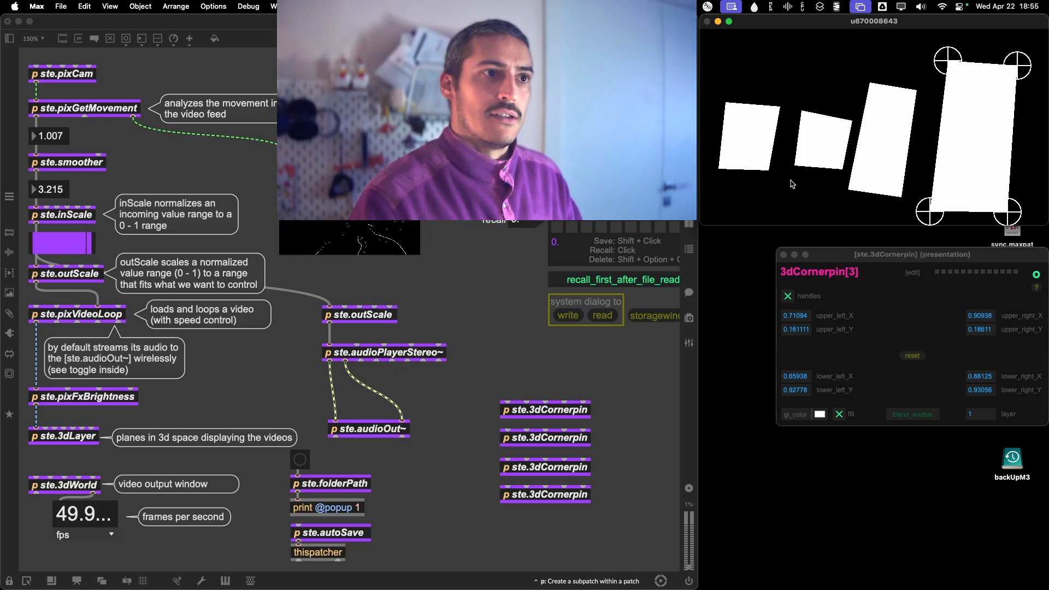
left_click(788, 296)
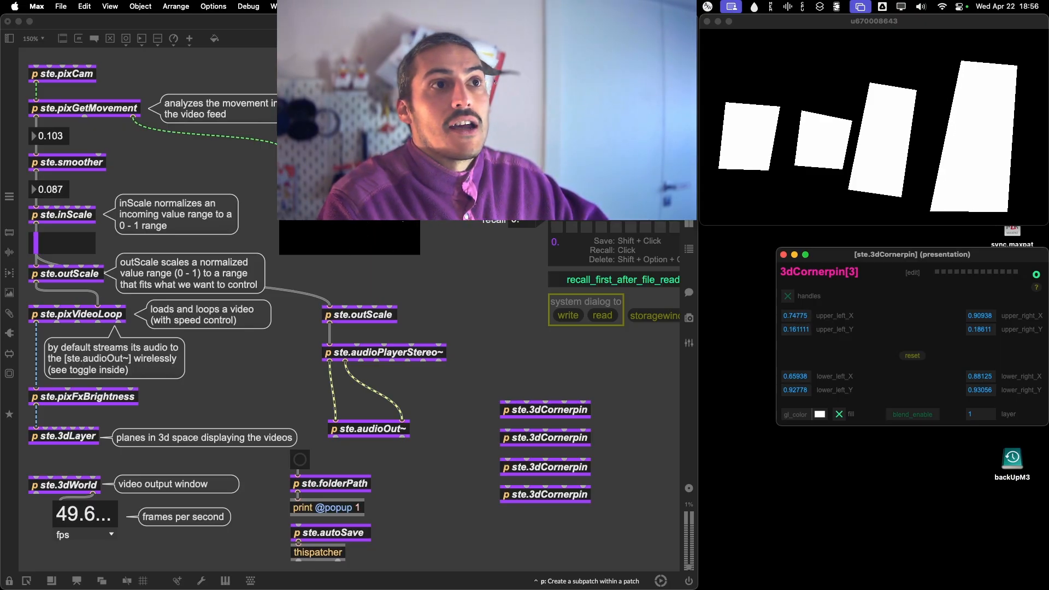
Adjust the fourth quad's upper-left coordinates numerically to about 0.717, 0.178, and close the 3dCornerpin[3] window.
left_click_drag(797, 319, 797, 325)
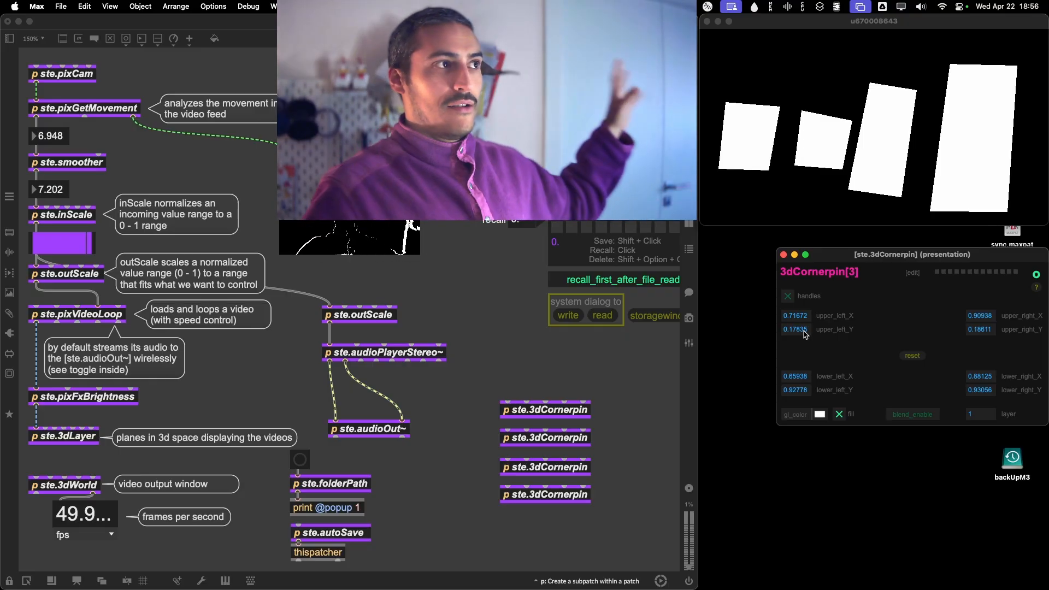
left_click_drag(844, 258, 827, 241)
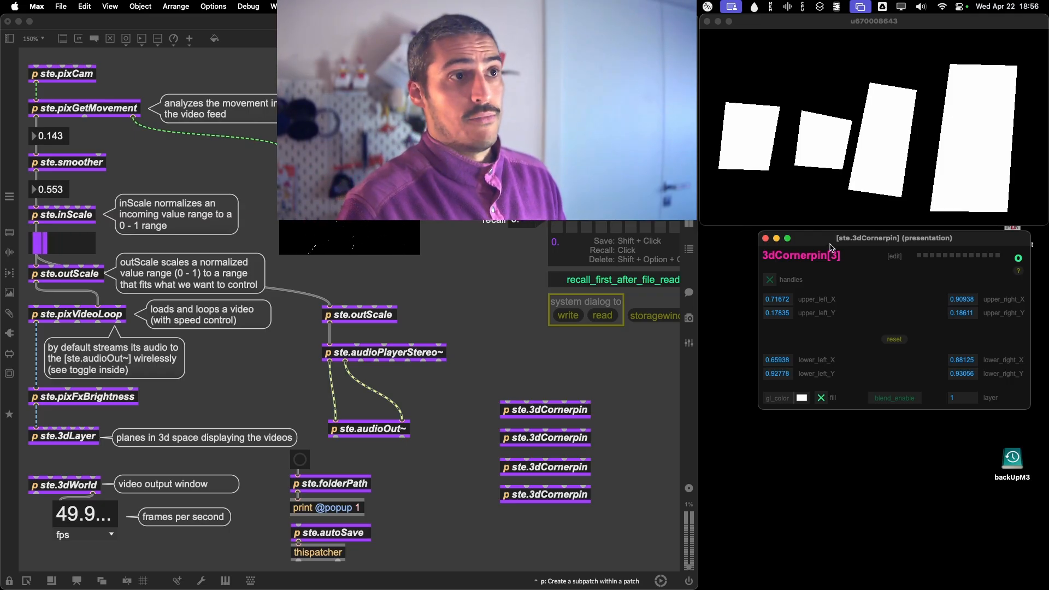
left_click(766, 239)
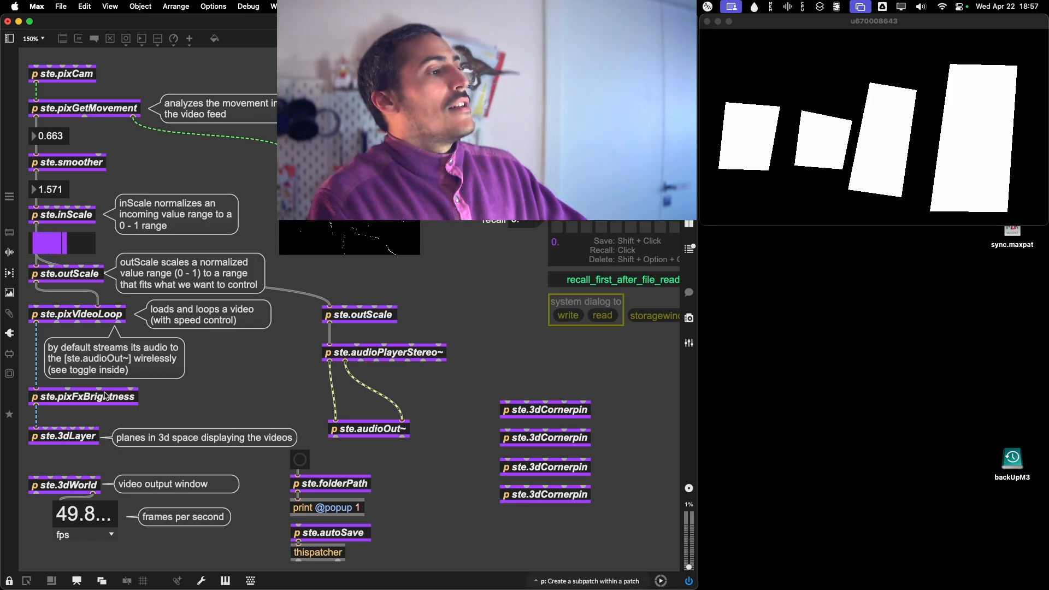
Open the ste.3dLayer window, place it below the video output, and enable the layer so the video renders.
double_click(75, 443)
left_click_drag(833, 327, 812, 287)
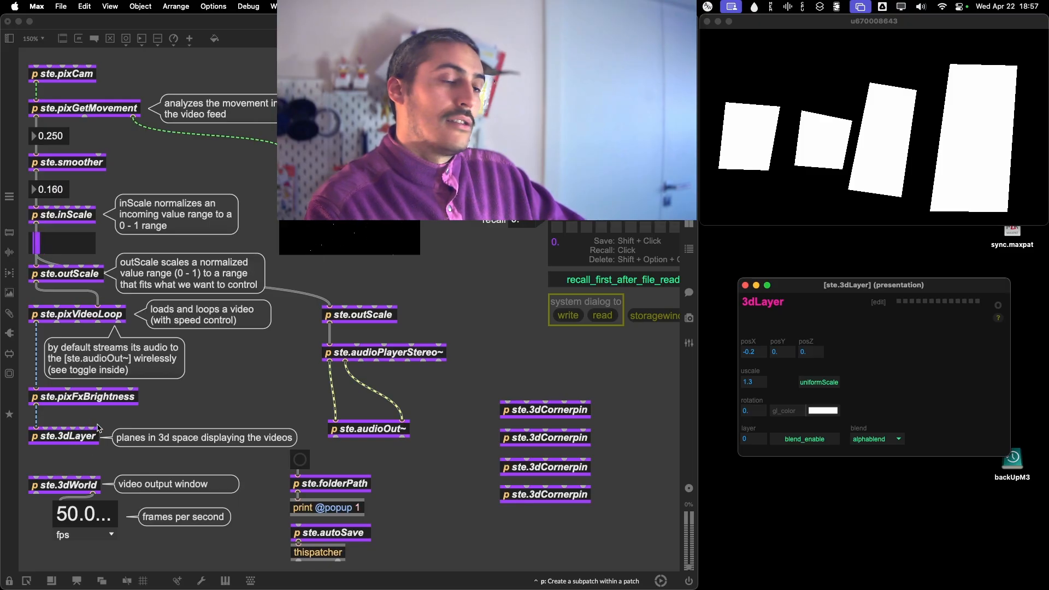
left_click_drag(991, 310, 1030, 258)
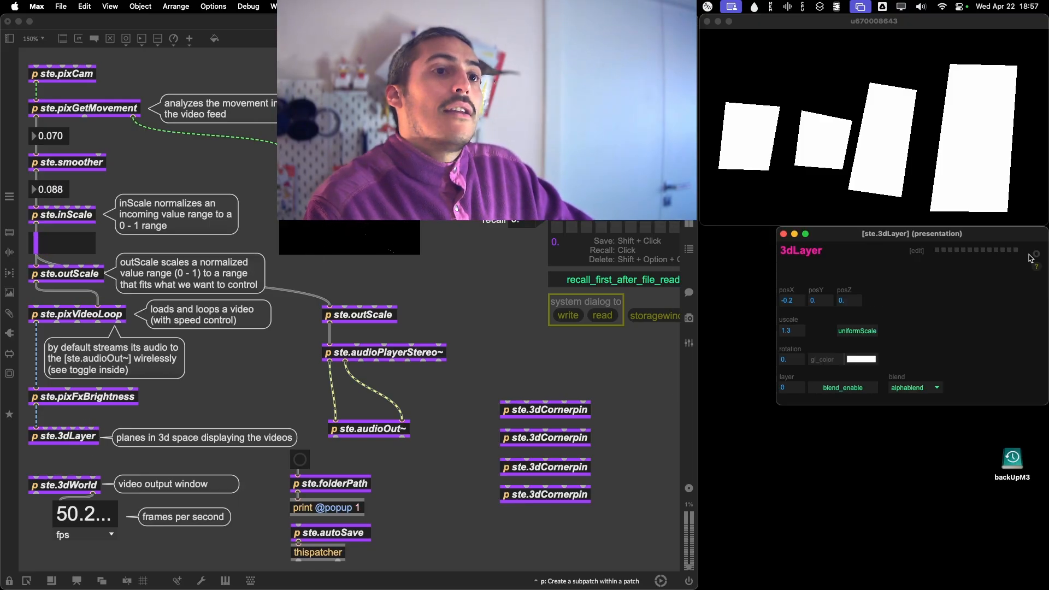
left_click(1036, 256)
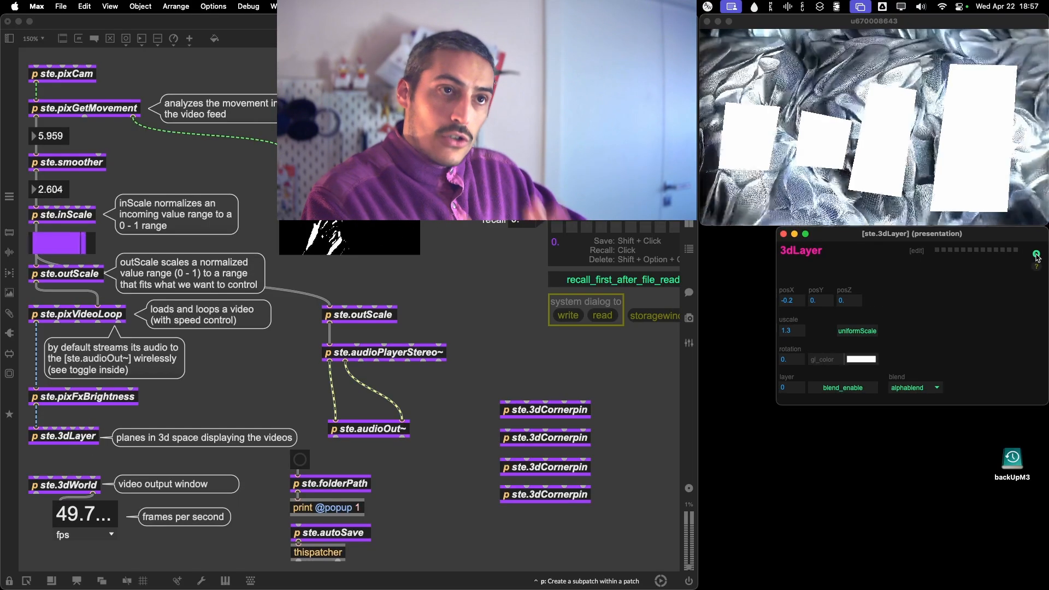
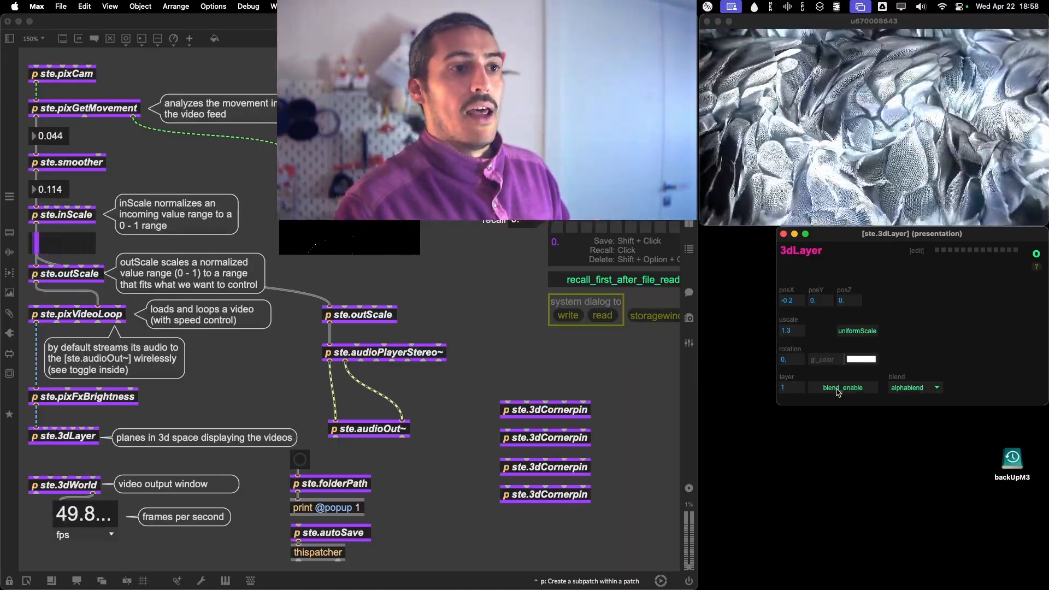
Set the 3dLayer's blend mode to multiply, posX to 0 and uscale to 1, and close its window.
left_click(916, 388)
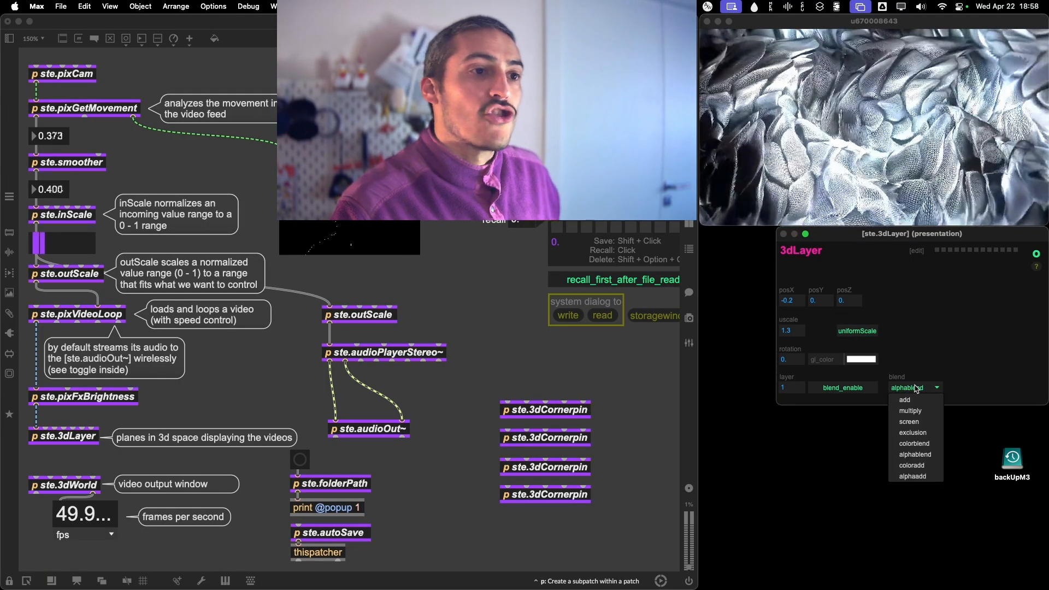
left_click(917, 412)
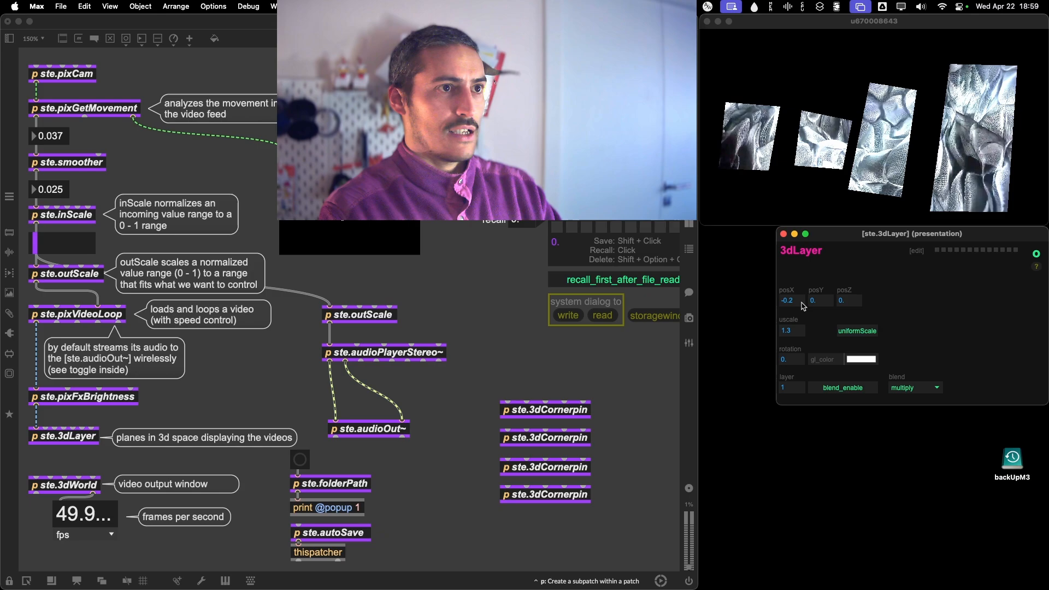
left_click_drag(802, 306, 827, 274)
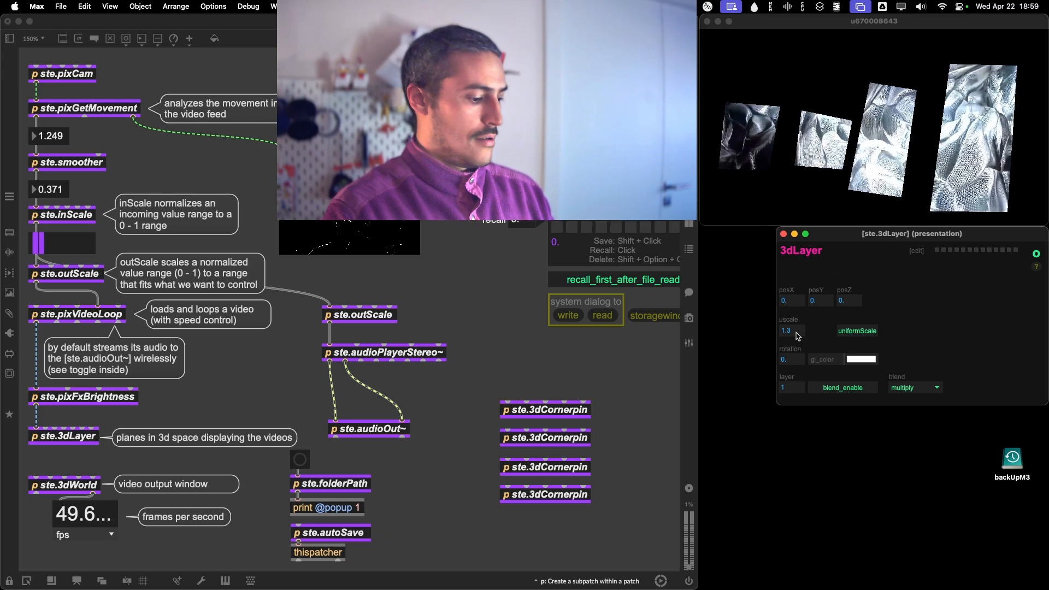
left_click_drag(798, 337, 820, 331)
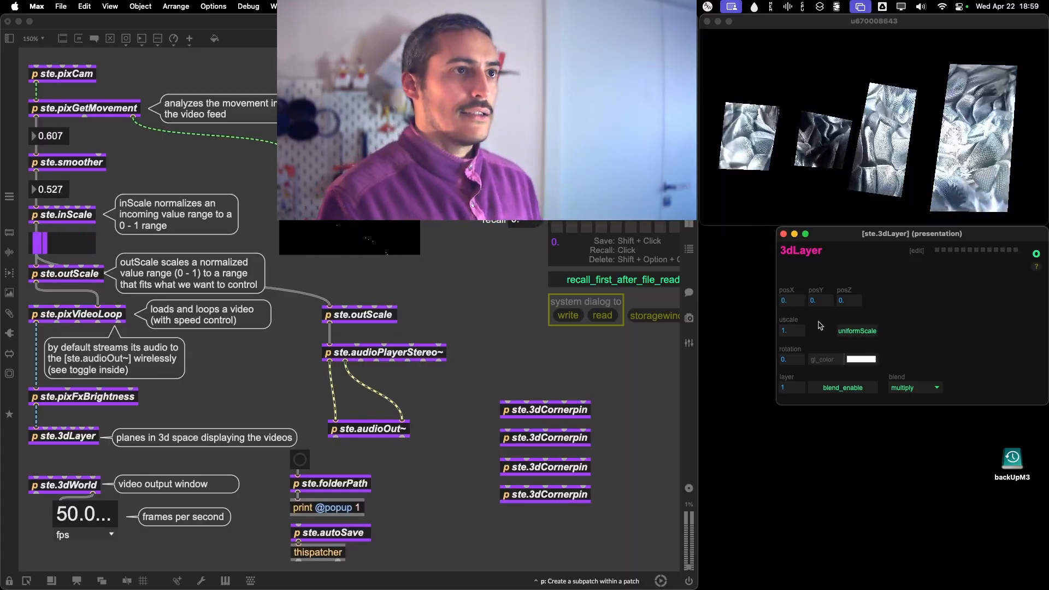
left_click(784, 234)
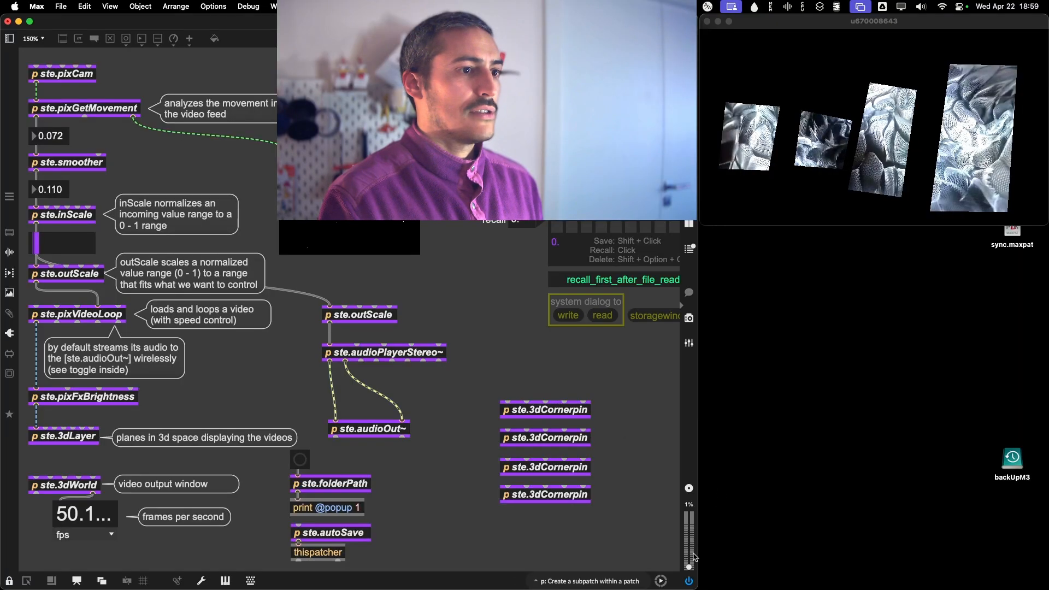
Raise the patch's audio gain to test the movement-driven sound, and turn it back down.
left_click_drag(688, 556, 688, 529)
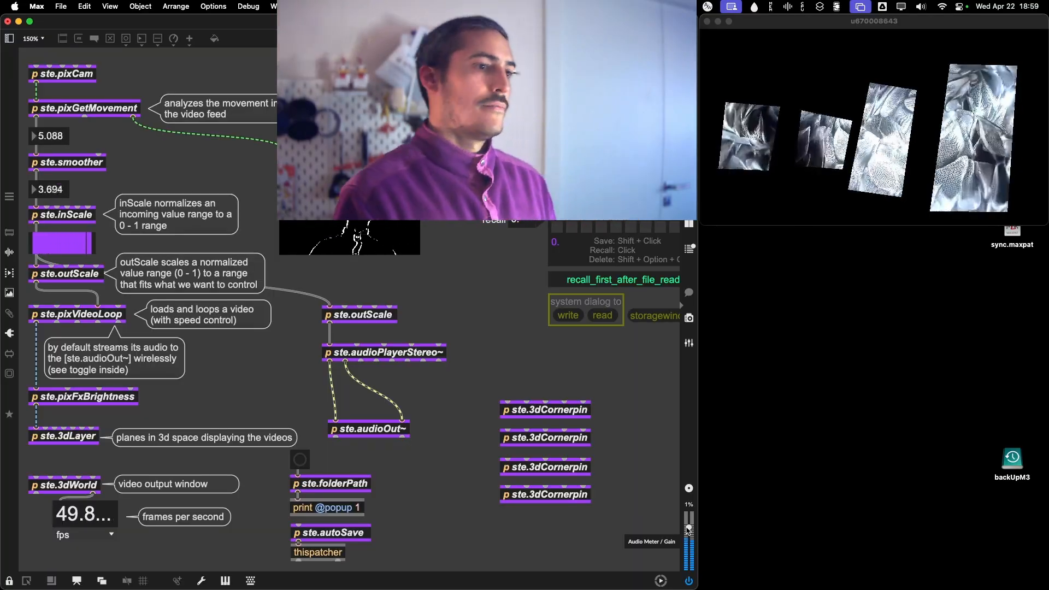
left_click_drag(688, 530, 688, 567)
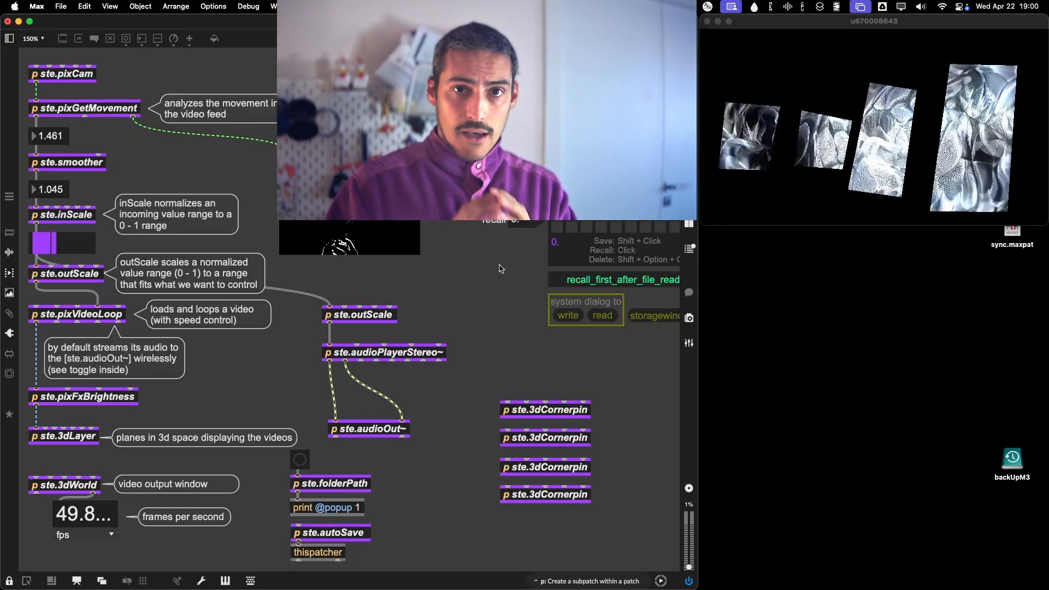
Open the ste.pixCam window, place it below the video output, and select Camo Camera as the camera.
left_click(58, 75)
left_click_drag(843, 366, 819, 240)
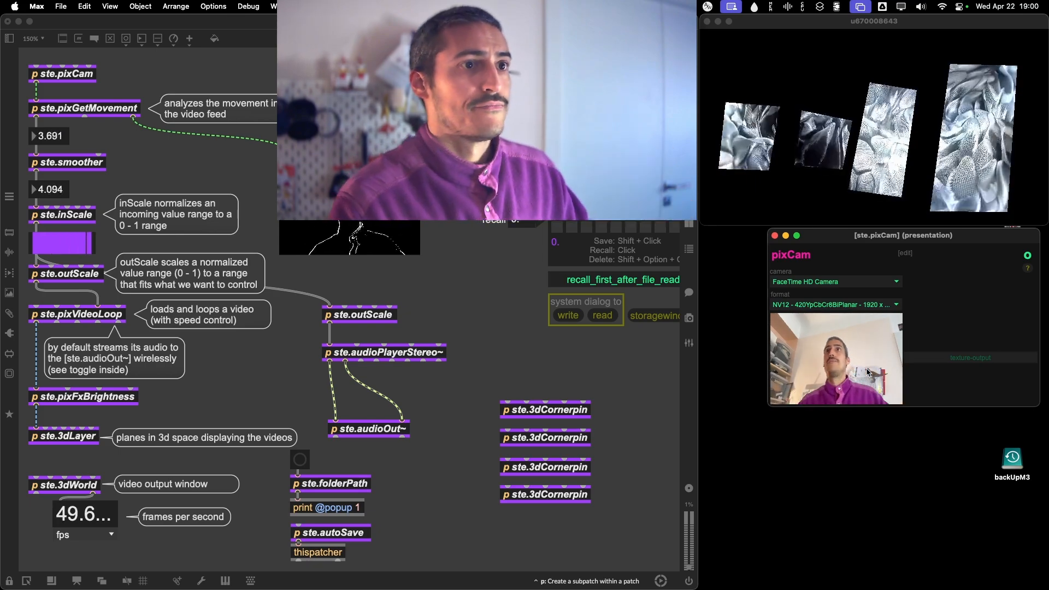
left_click(819, 281)
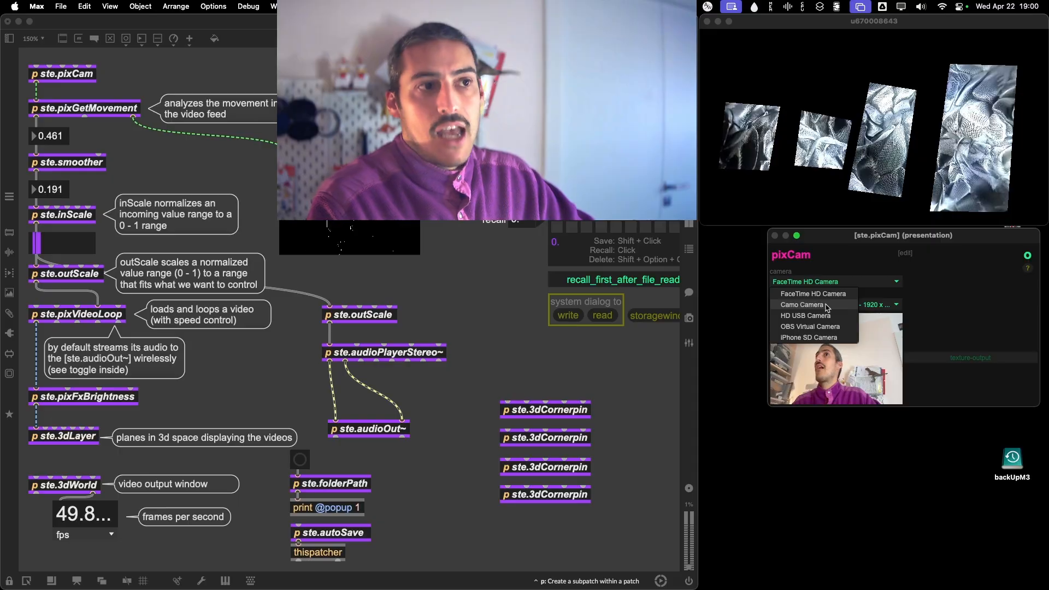
left_click(826, 305)
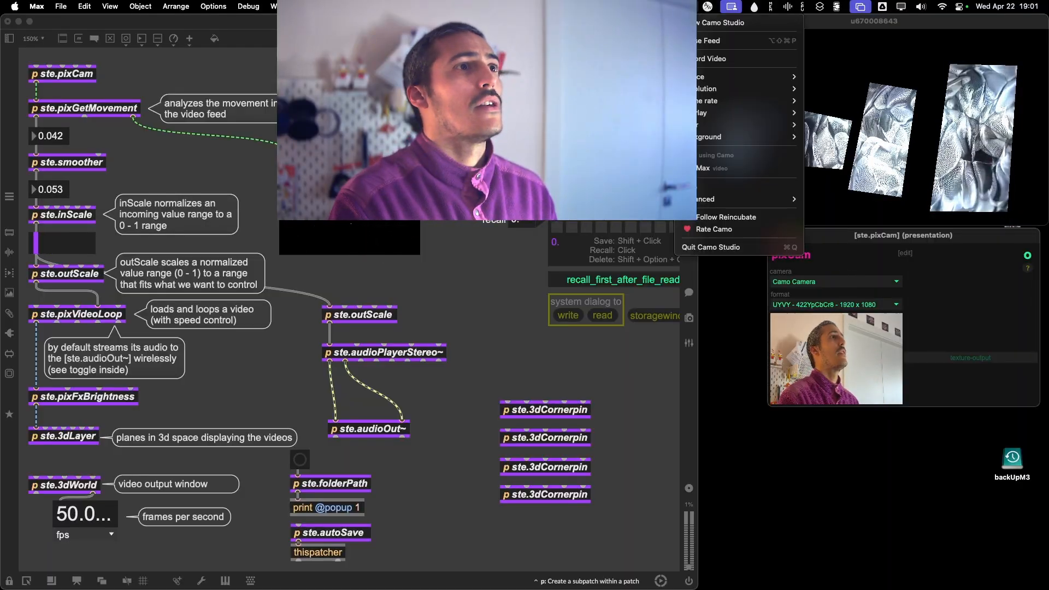
Switch to Camo Studio, move its window higher, and check the available camera devices, keeping iPhone SD Camera.
left_click(699, 22)
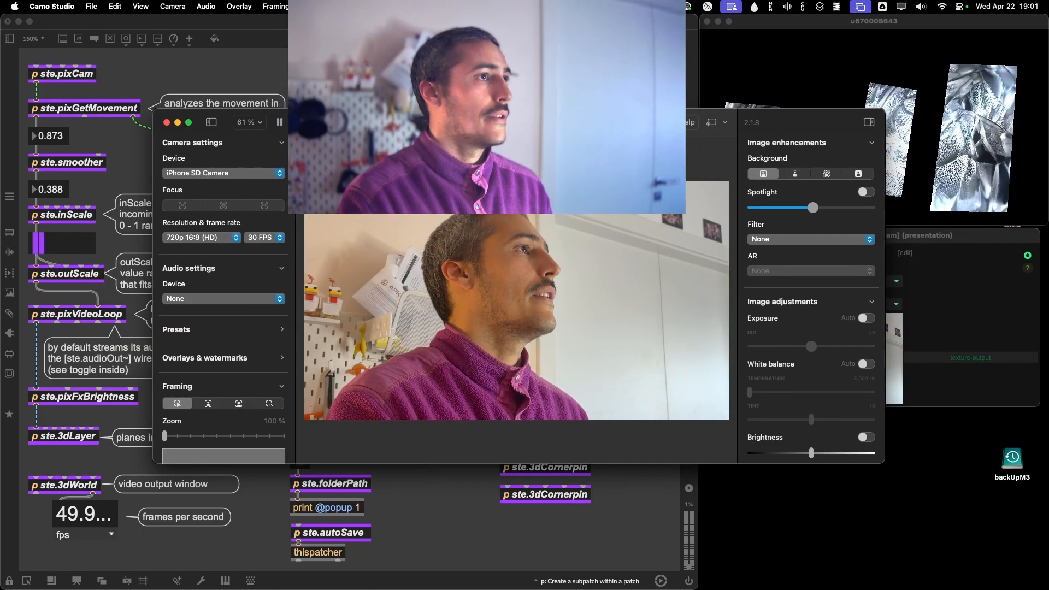
left_click_drag(467, 125, 458, 61)
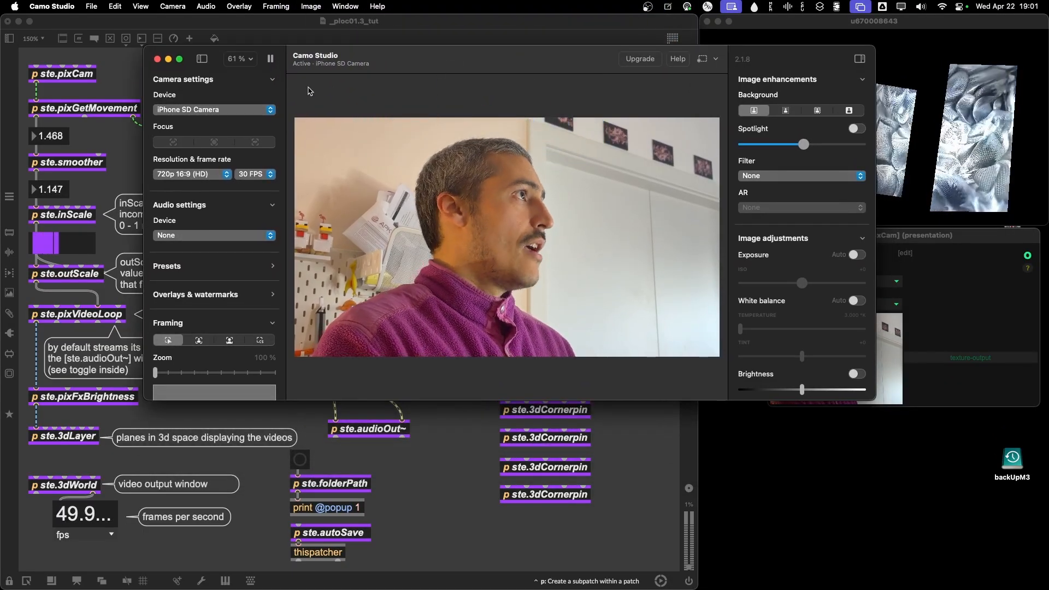
left_click(188, 109)
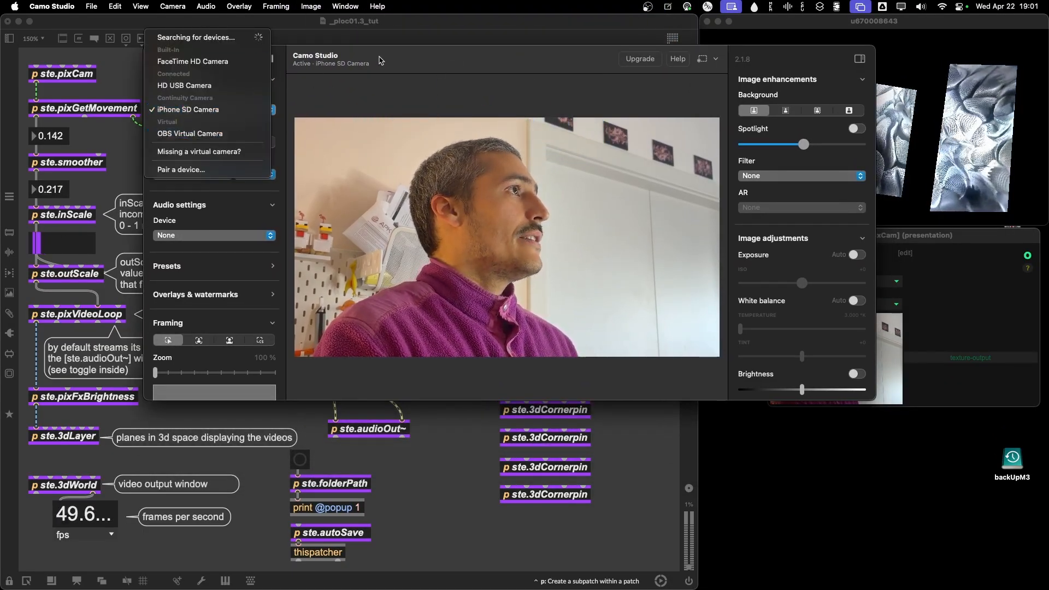
left_click(381, 60)
Set the iPhone camera's resolution to 640 × 480 and its frame rate to 60 FPS.
left_click(186, 174)
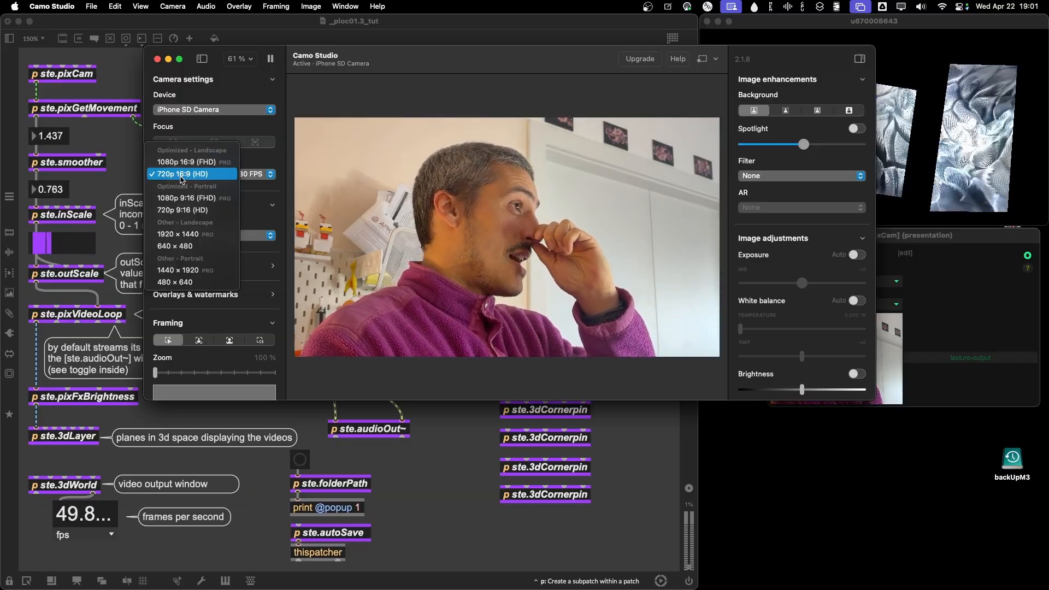
left_click(180, 249)
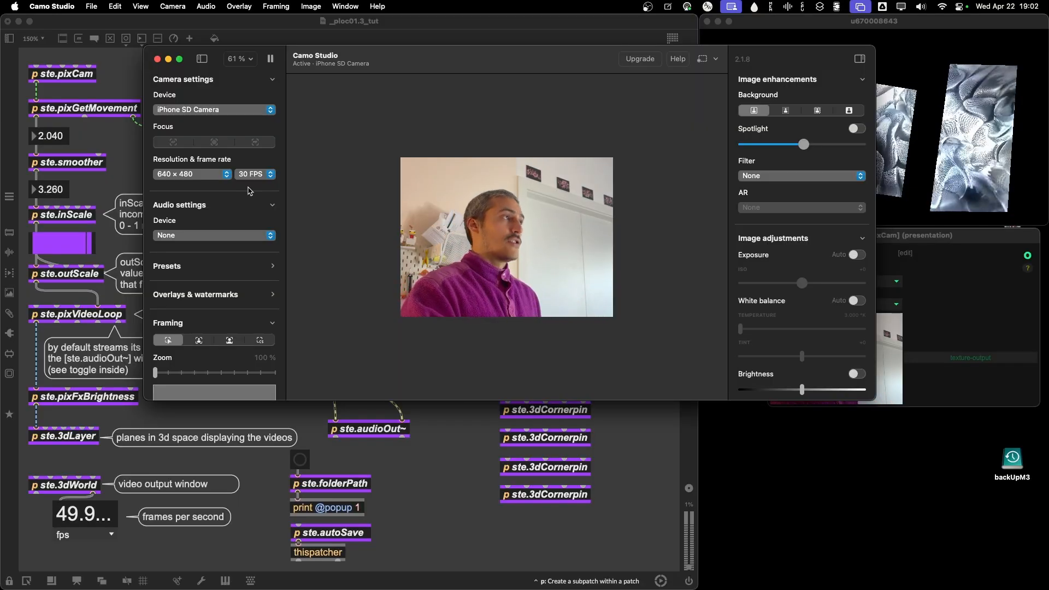
left_click(251, 174)
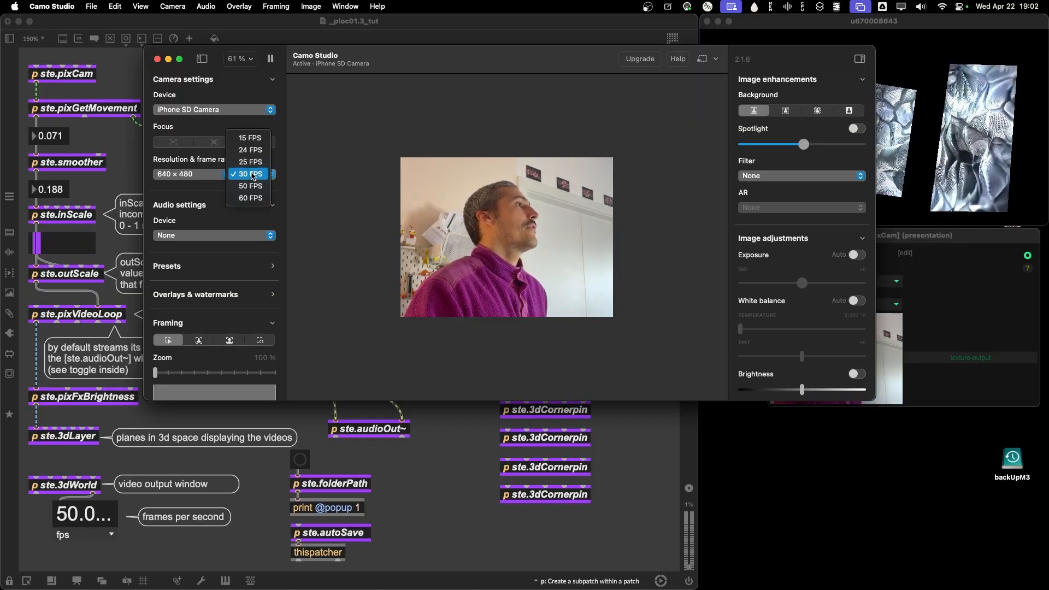
left_click(251, 198)
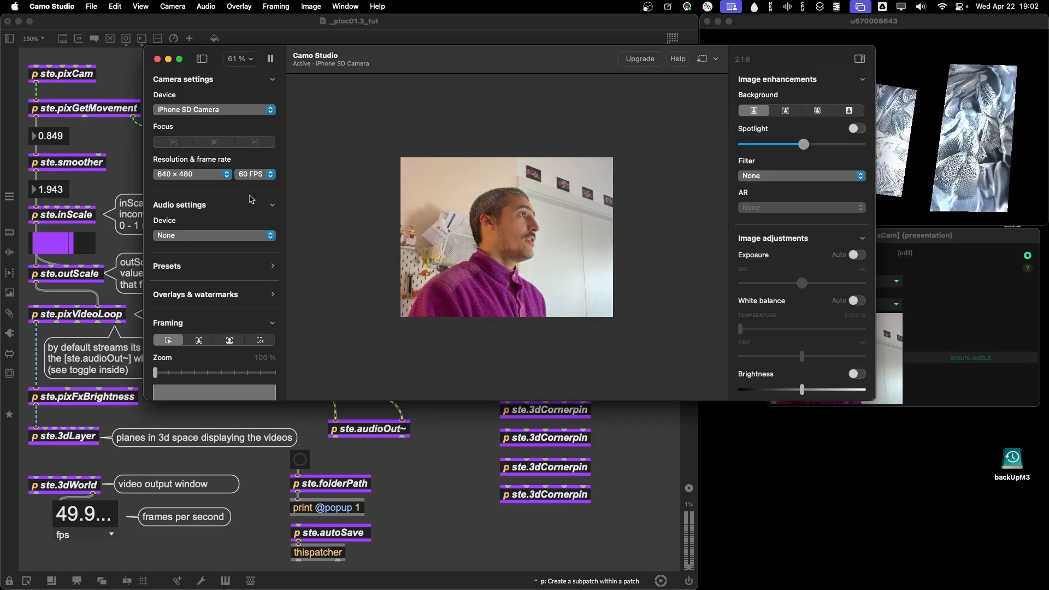
Expand the overlays and watermarks settings, try the second overlay on the camera image, and restore the empty first overlay.
scroll(252, 199, "down", 3)
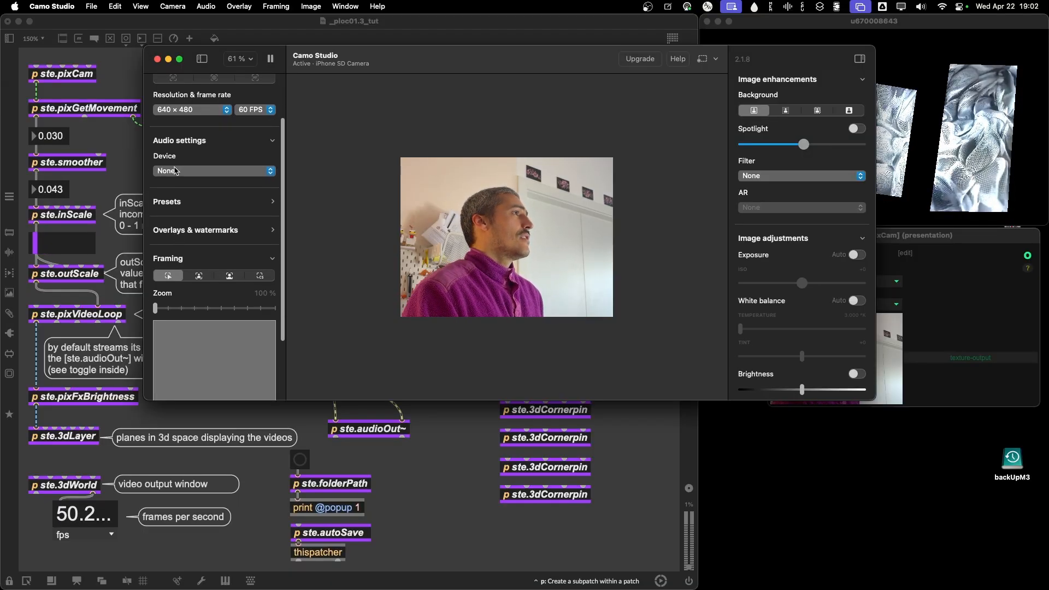
scroll(202, 181, "down", 2)
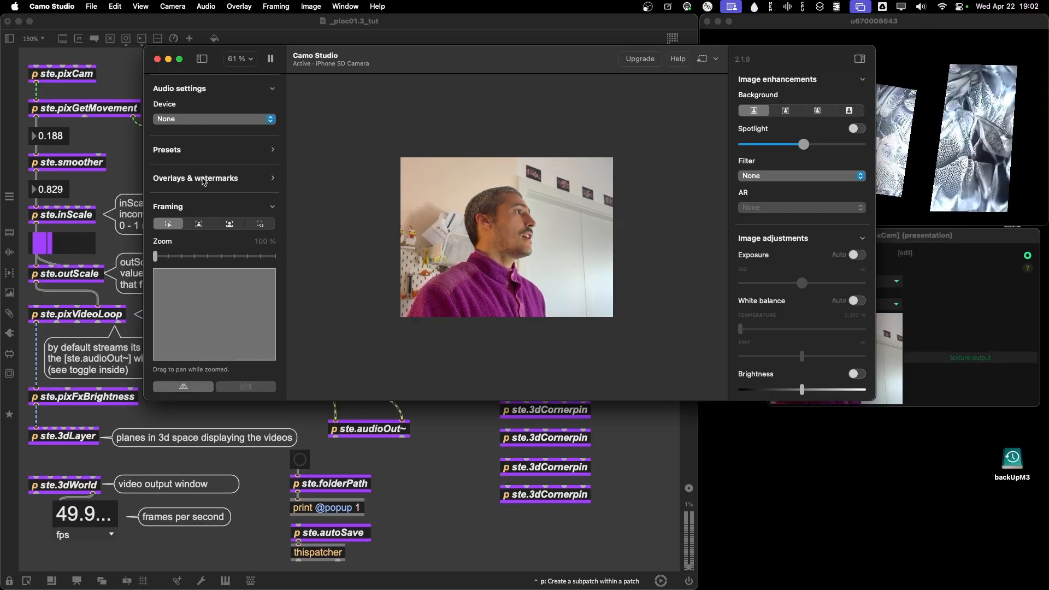
scroll(216, 211, "down", 2)
scroll(216, 211, "up", 6)
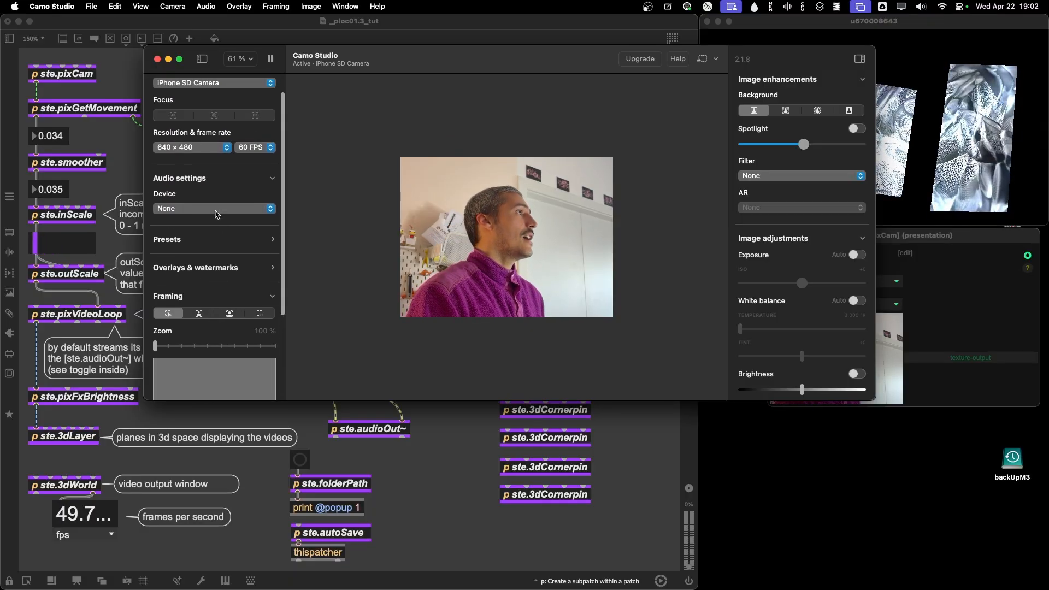
left_click(274, 298)
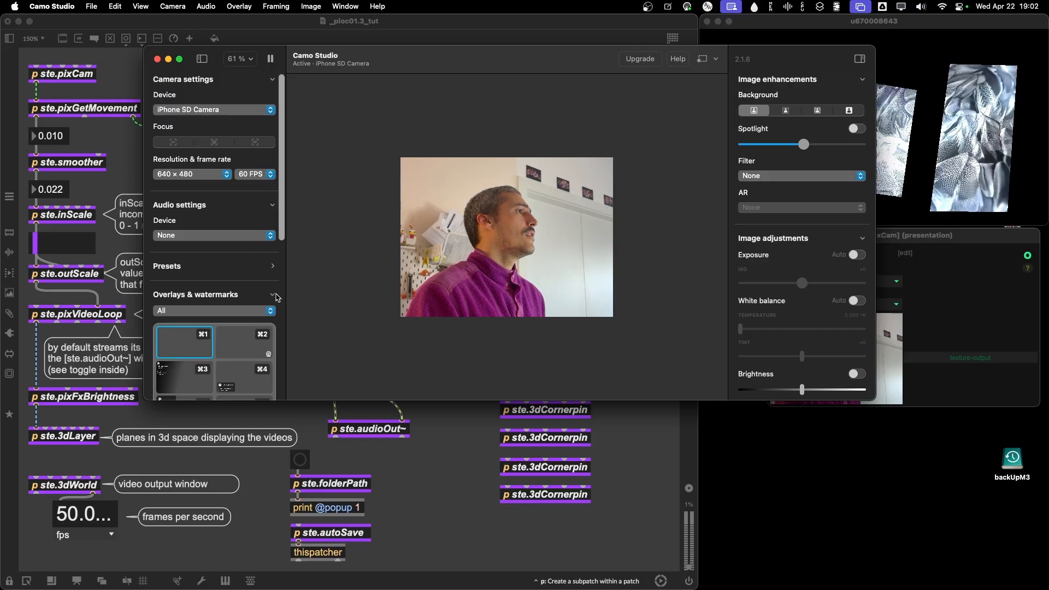
scroll(246, 257, "down", 4)
left_click(247, 255)
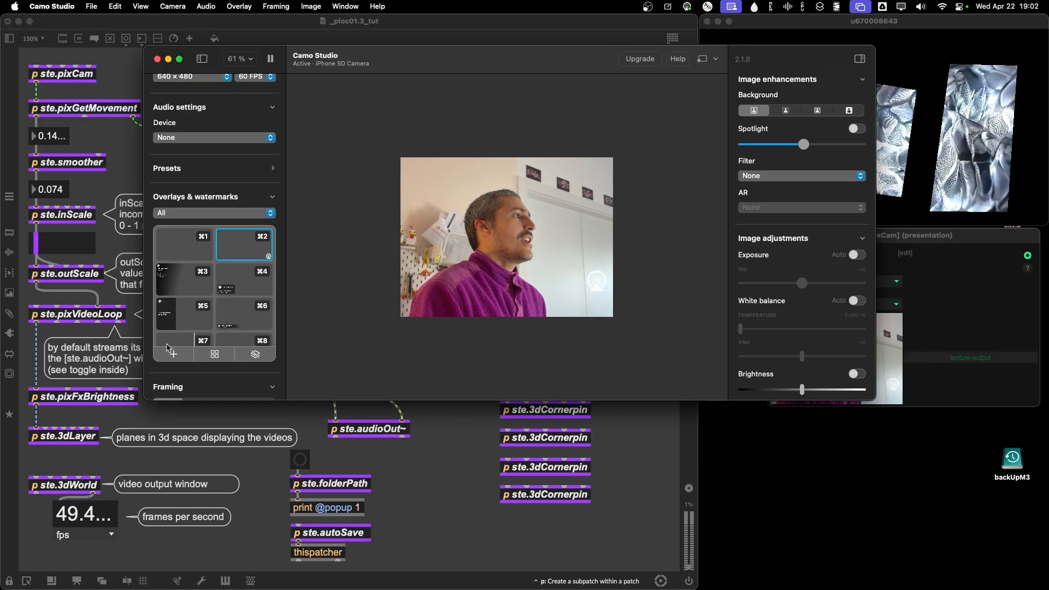
left_click(184, 249)
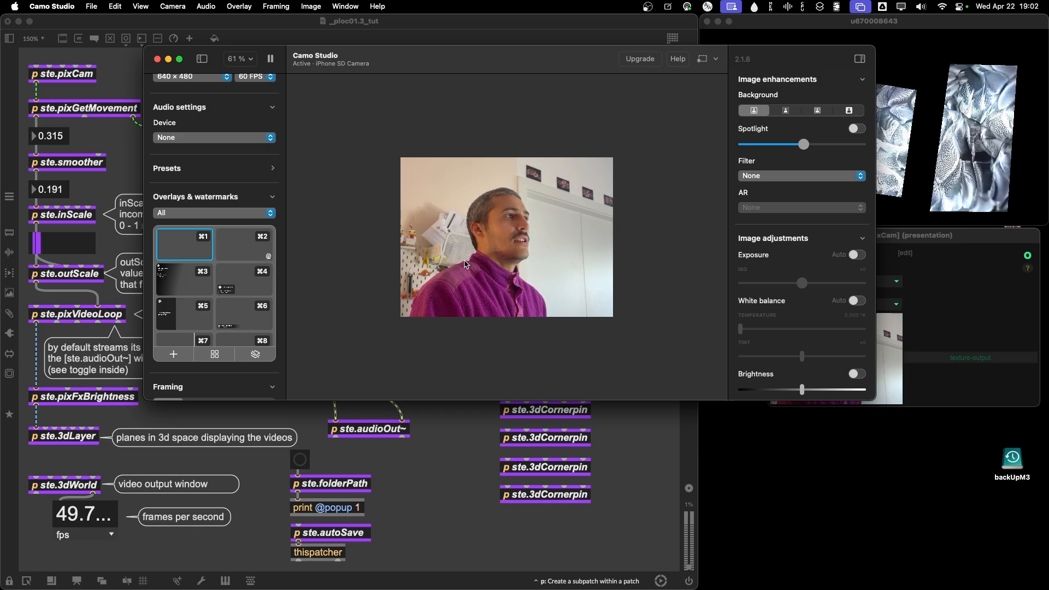
scroll(230, 162, "up", 5)
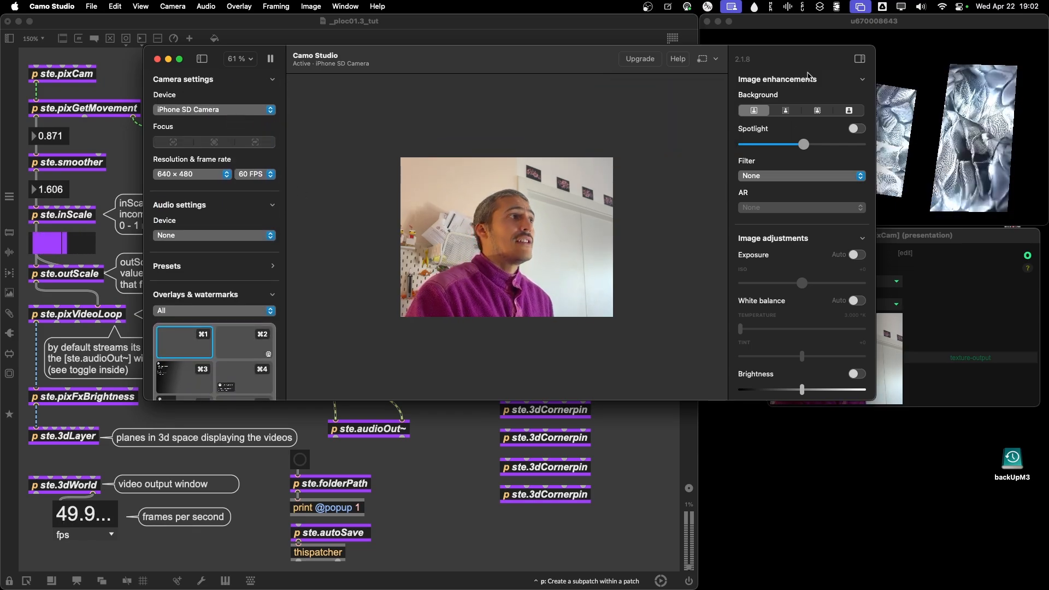
Try the second and third background effects on the camera image, and restore the original background.
left_click(786, 111)
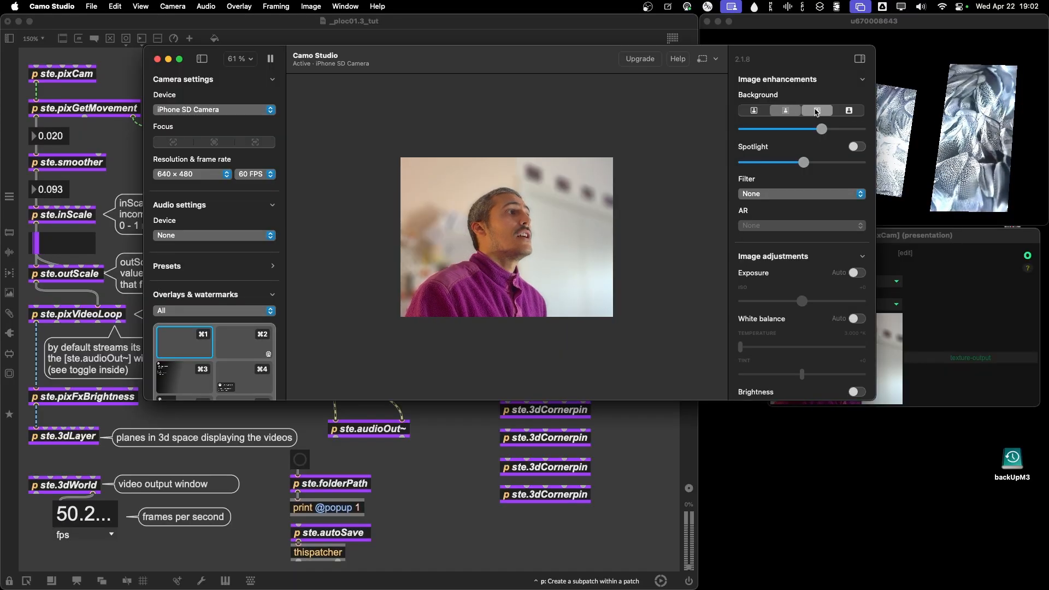
left_click(816, 110)
left_click(753, 110)
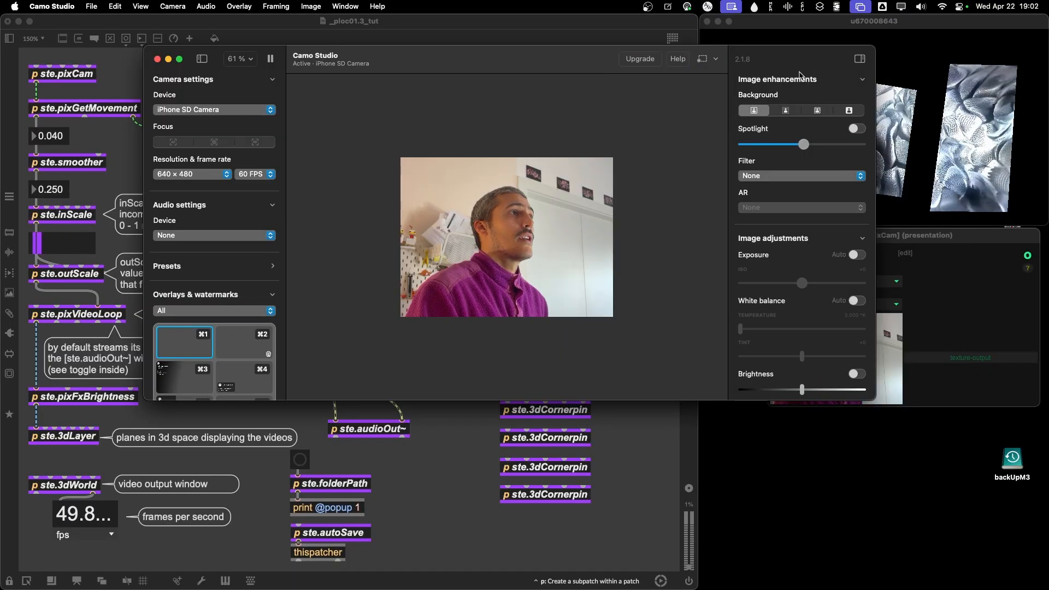
Reposition the Camo Studio window to compare it with the Max camera preview, and minimize it.
left_click_drag(411, 60, 356, 45)
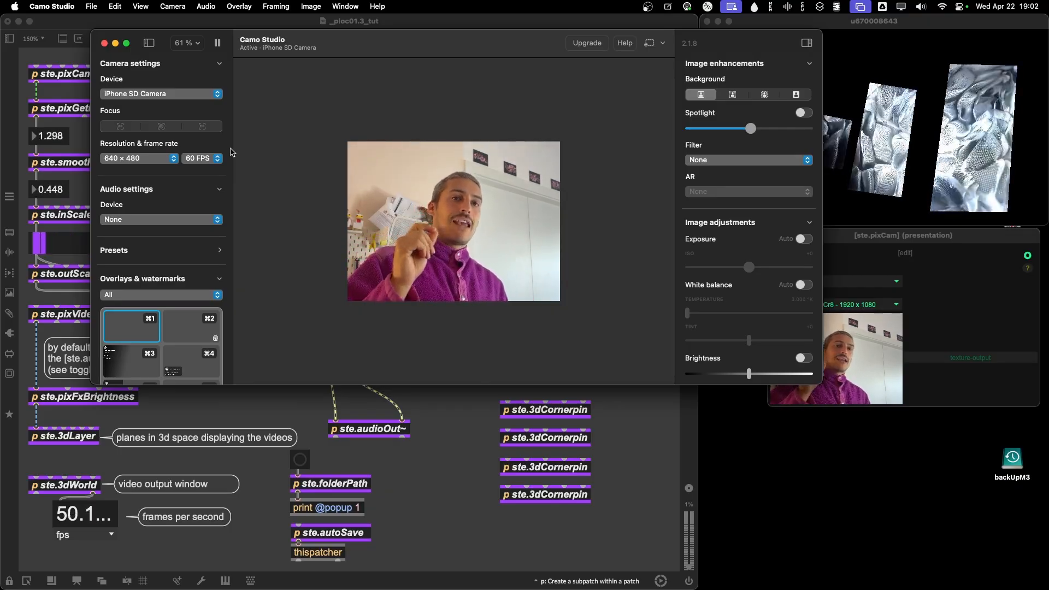
mouse_move(399, 59)
left_mouse_down()
mouse_move(422, 79)
mouse_move(396, 70)
left_mouse_up()
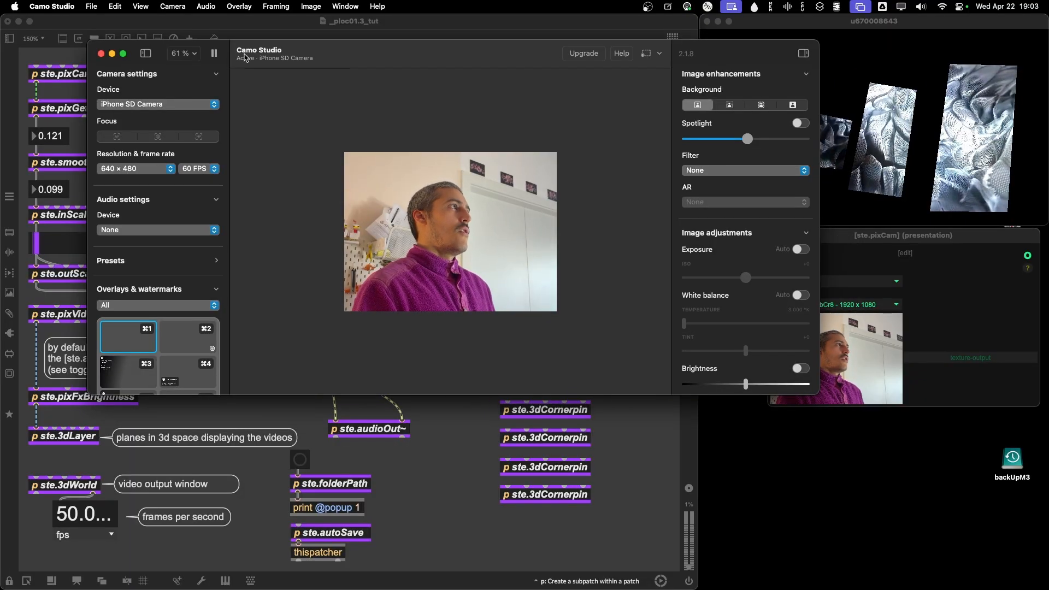
left_click_drag(324, 59, 309, 45)
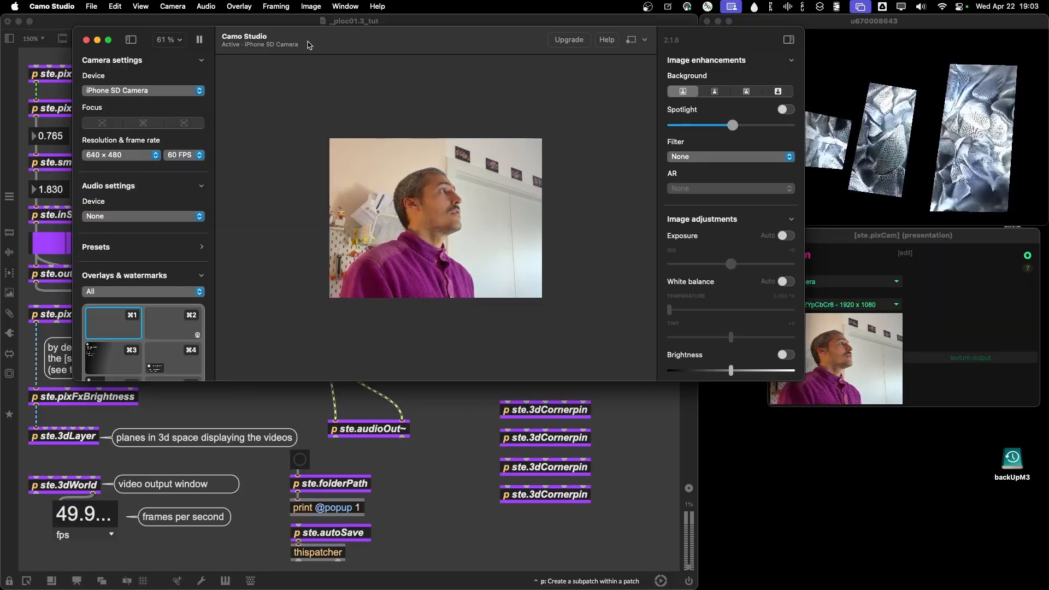
left_click_drag(308, 45, 333, 45)
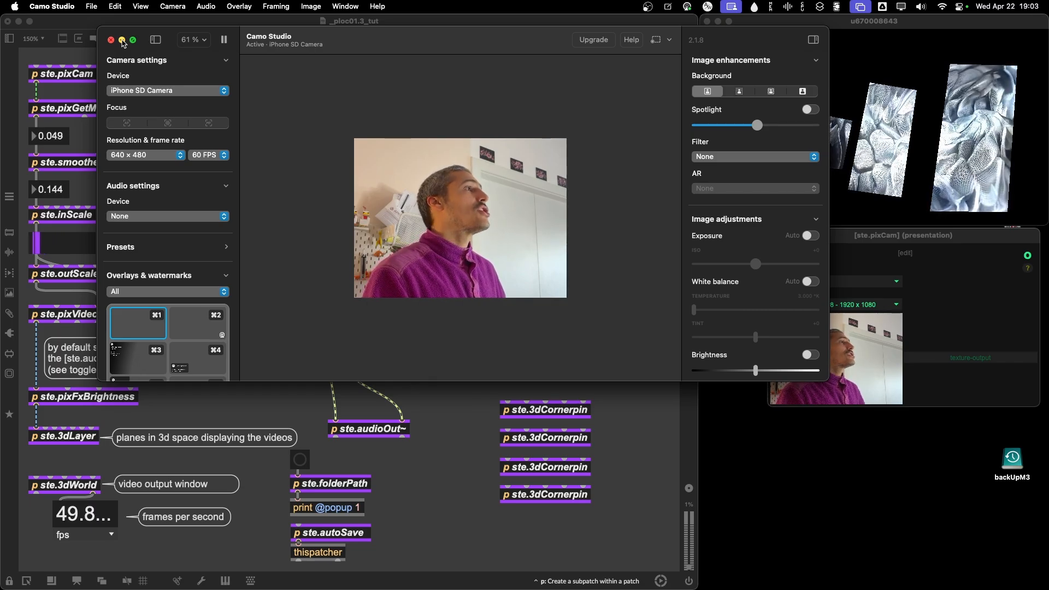
left_click(122, 40)
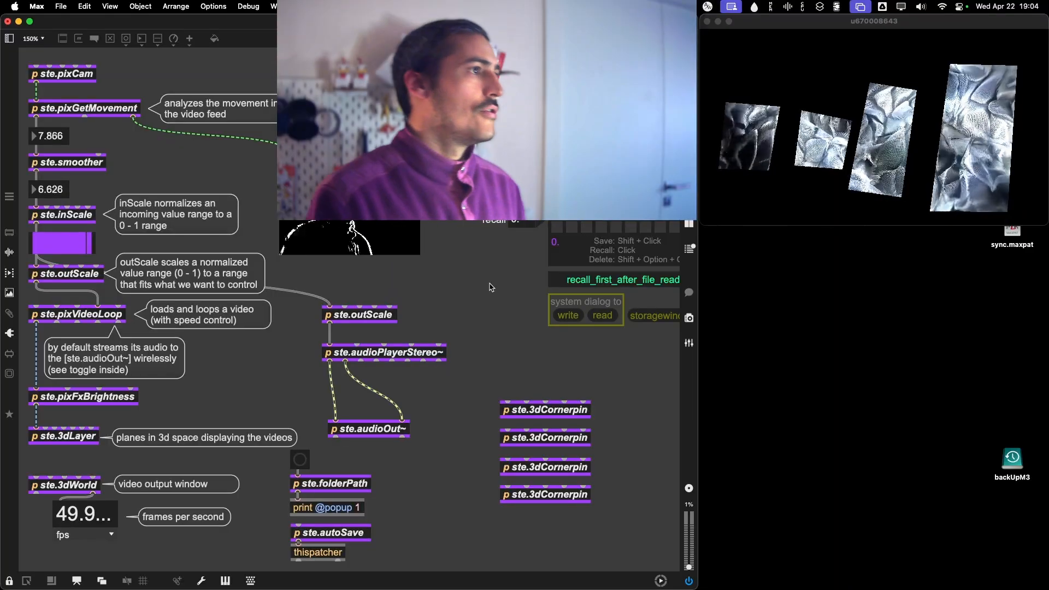
Open the ste.inScale window below the video output and auto-calibrate its input range to inMin 0.0069 and inMax 12.181.
double_click(77, 218)
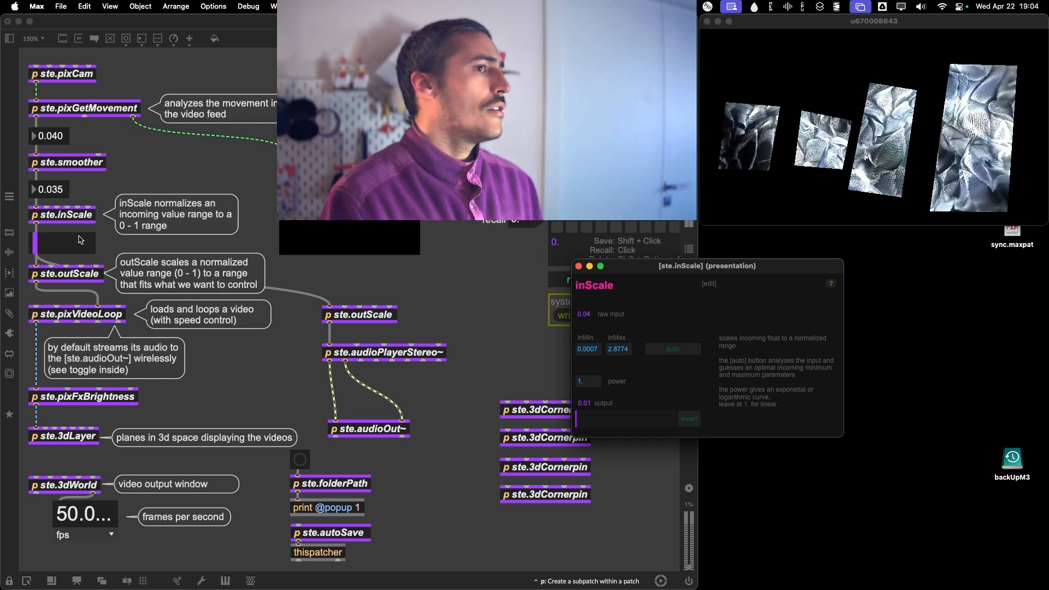
left_click_drag(646, 272, 858, 228)
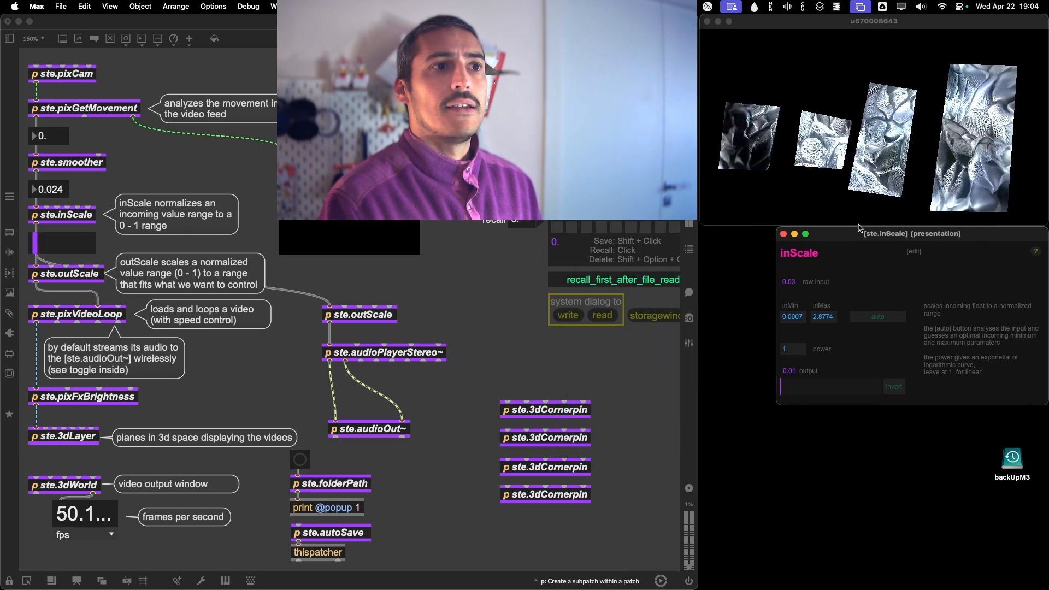
left_click(876, 321)
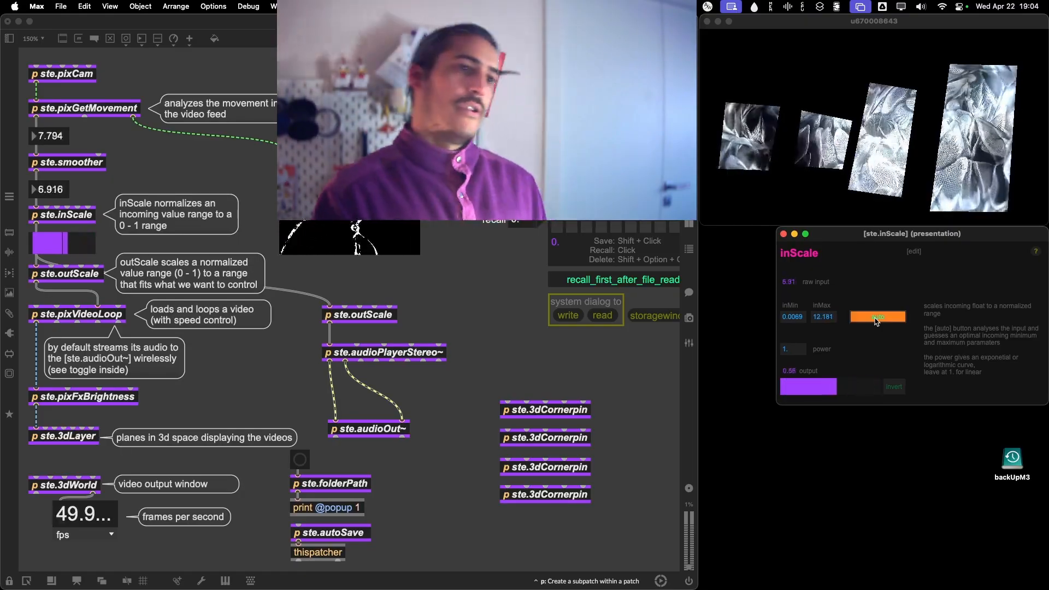
left_click(874, 320)
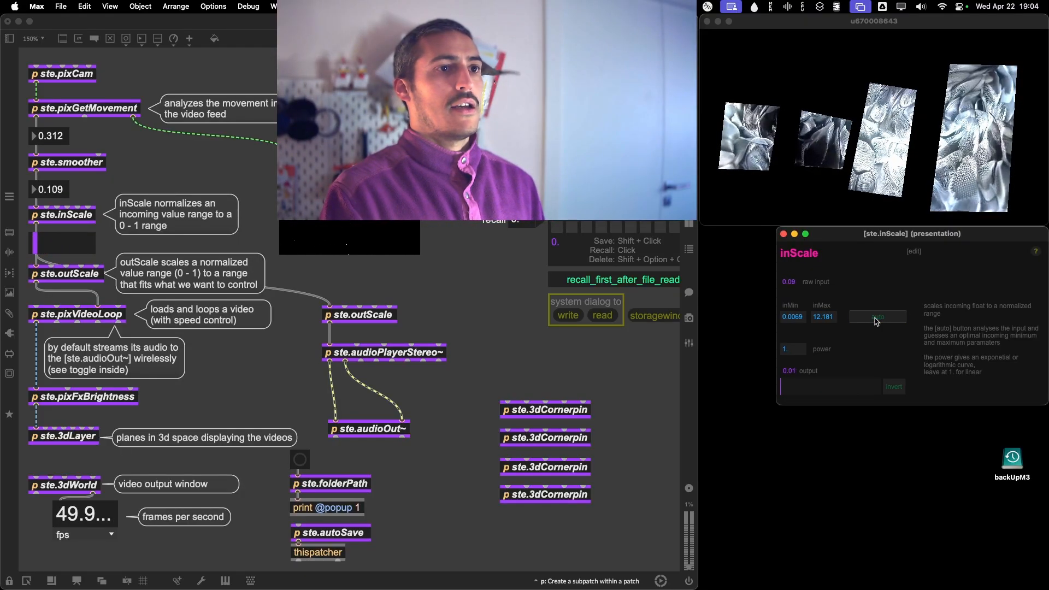
Close the inScale window and test the patch's audio by raising the output gain and bringing it back down near minimum.
left_click(784, 234)
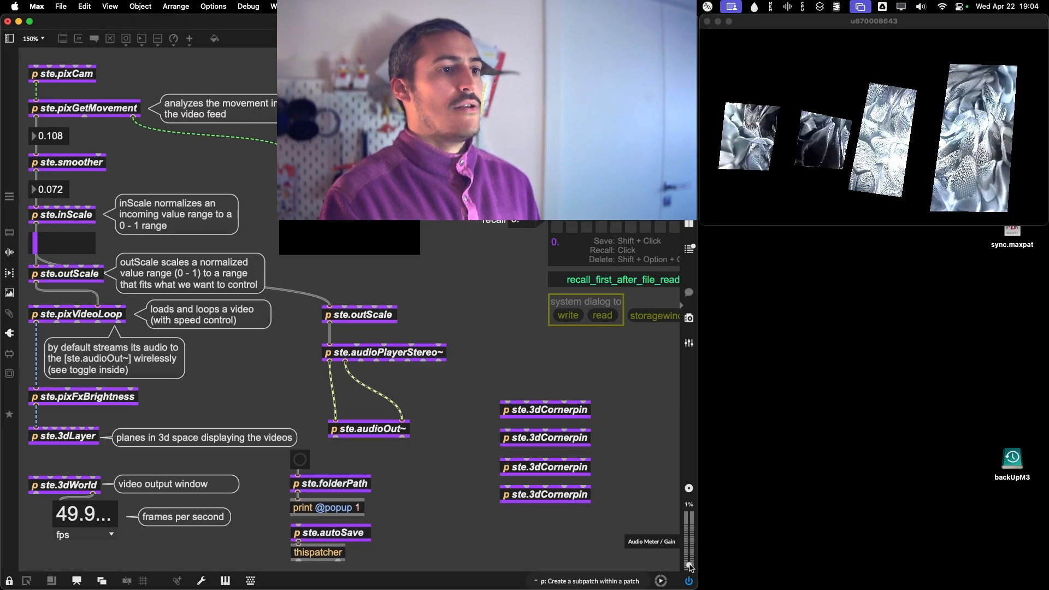
left_click_drag(689, 567, 690, 543)
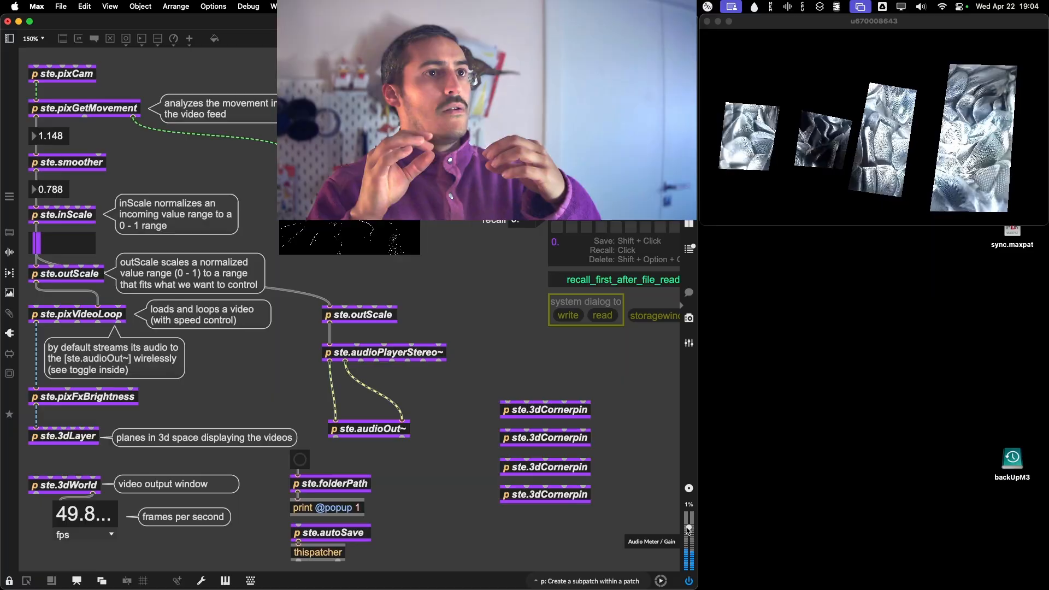
left_click_drag(688, 529, 688, 562)
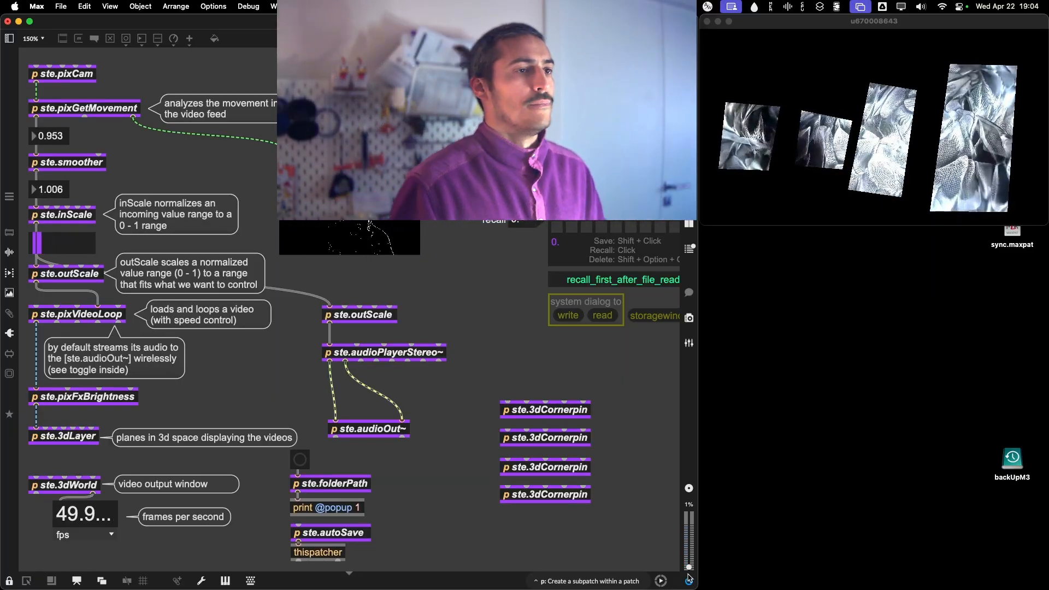
Unlock the patch, delete the red exclamation mark and the note about replaced library videos above the preset section, and lock it again.
scroll(471, 407, "right", 2)
scroll(472, 408, "right", 10)
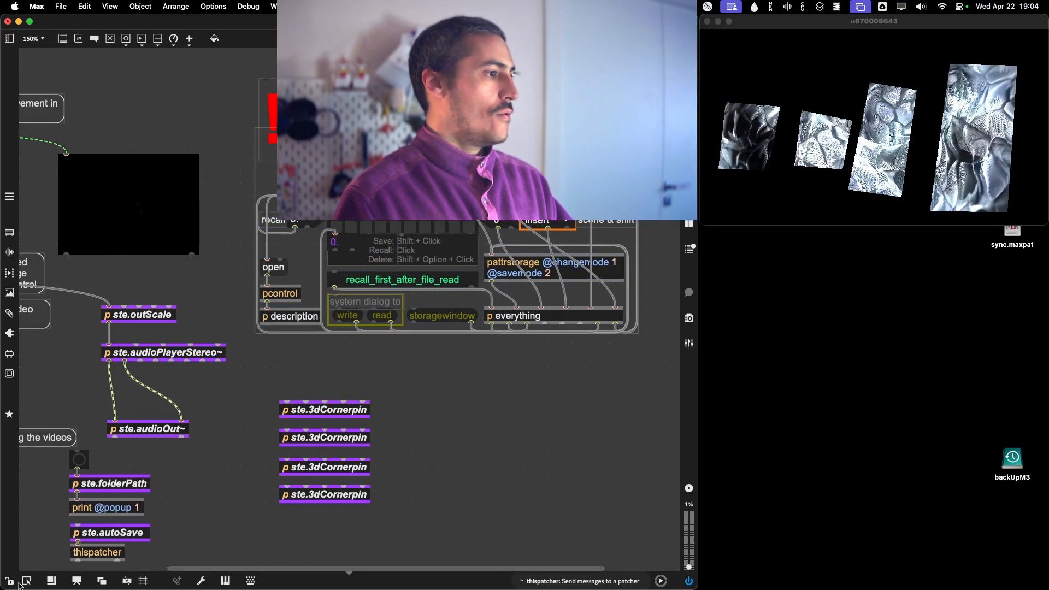
key("super+e")
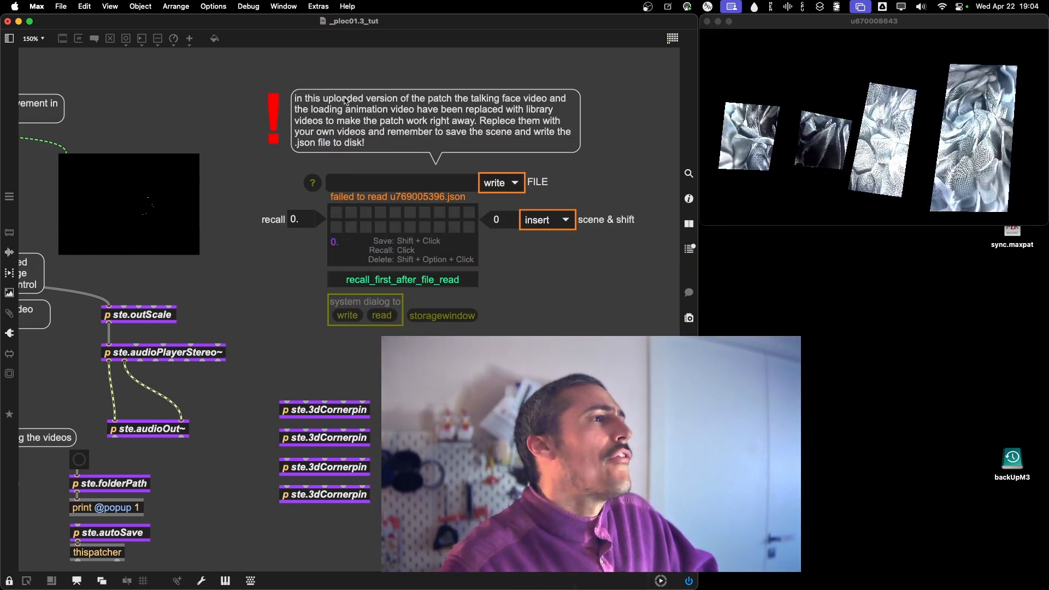
key("super+e")
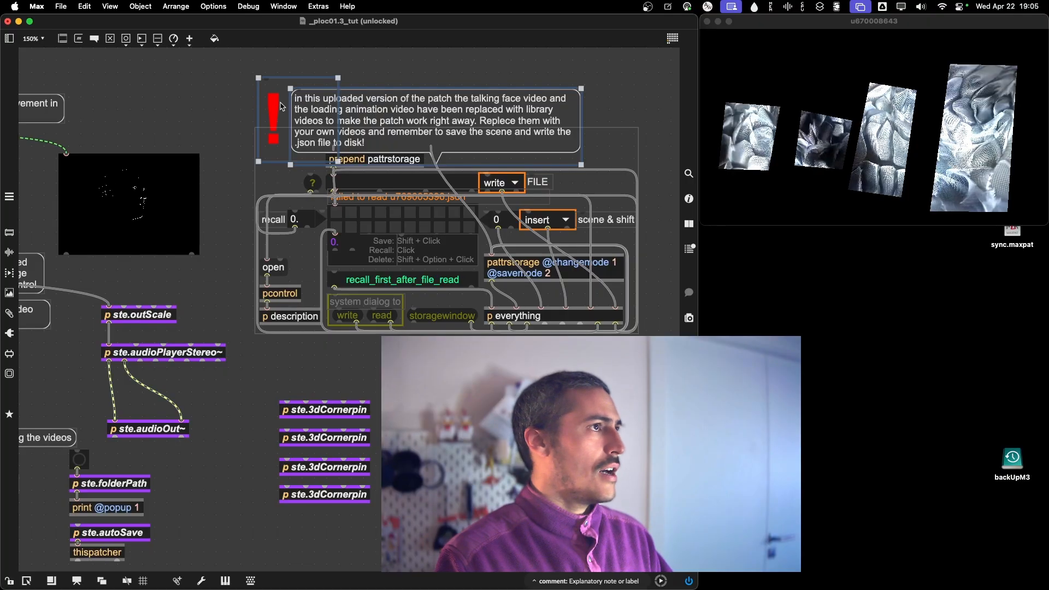
key("super+e")
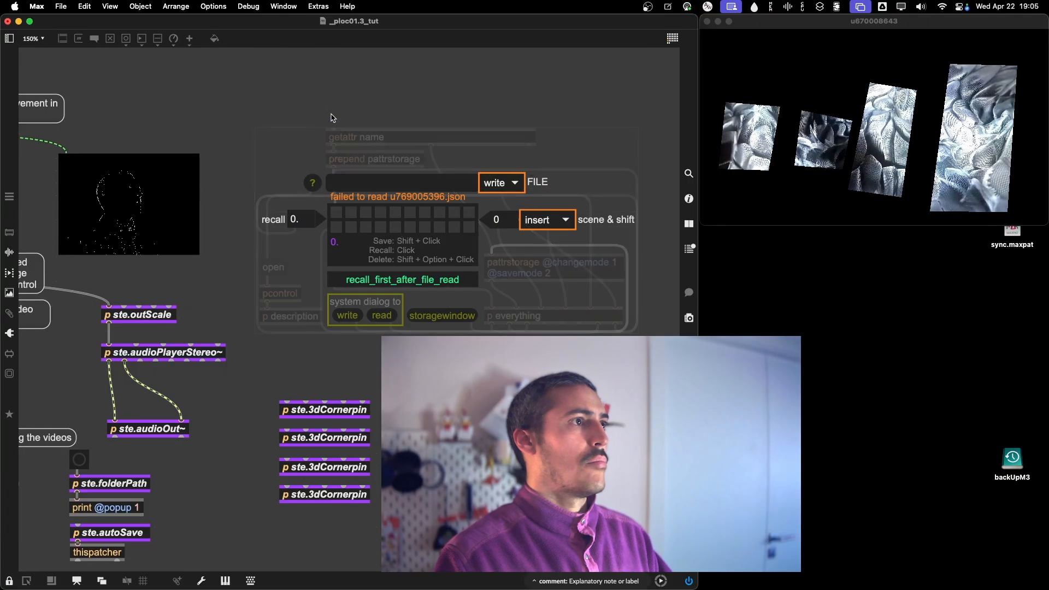
Examine the preset section with its file name, scene slots, recall, and write and read controls.
scroll(507, 328, "down", 4)
scroll(507, 327, "left", 2)
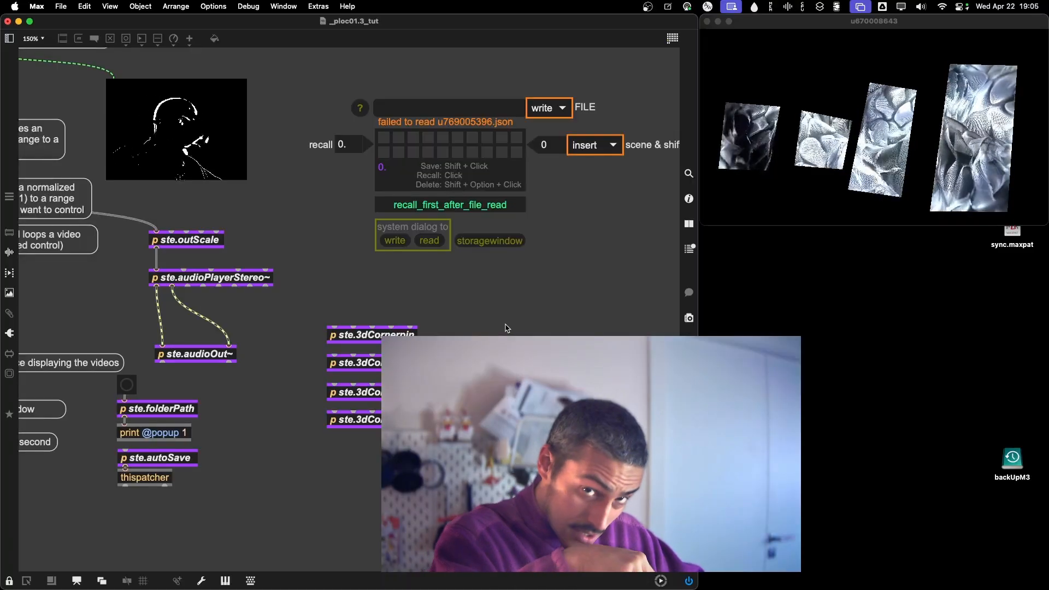
scroll(507, 328, "up", 4)
scroll(507, 328, "right", 3)
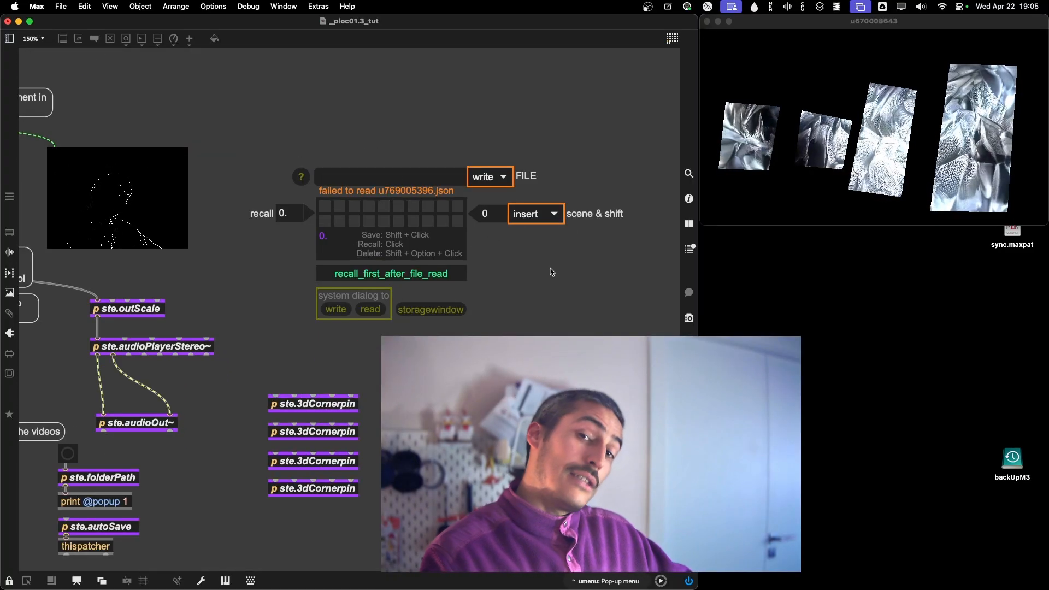
scroll(551, 271, "down", 1)
scroll(552, 271, "left", 1)
scroll(551, 271, "left", 5)
scroll(552, 271, "up", 1)
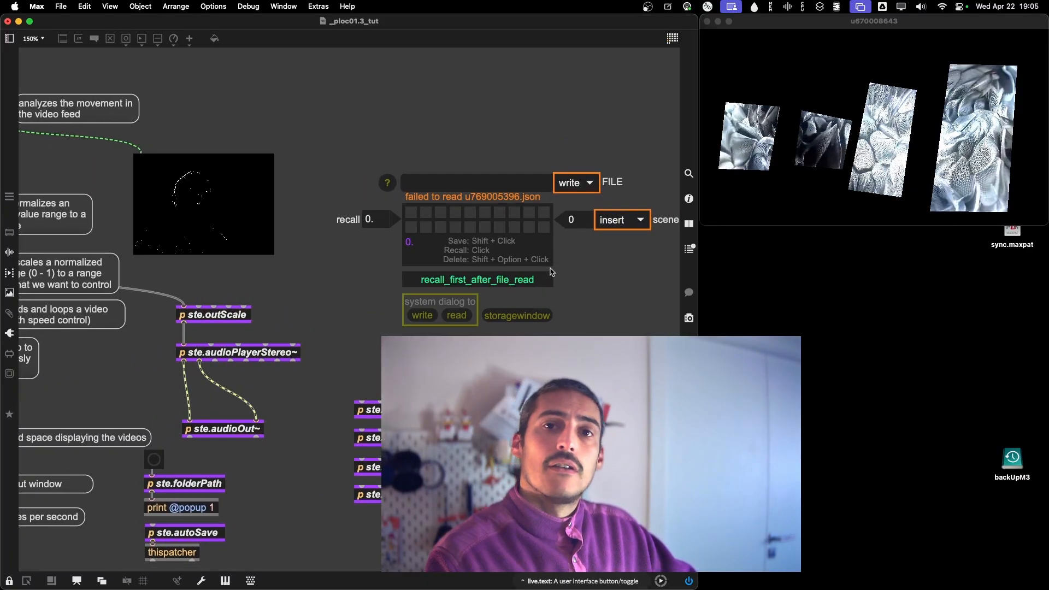
scroll(574, 305, "right", 8)
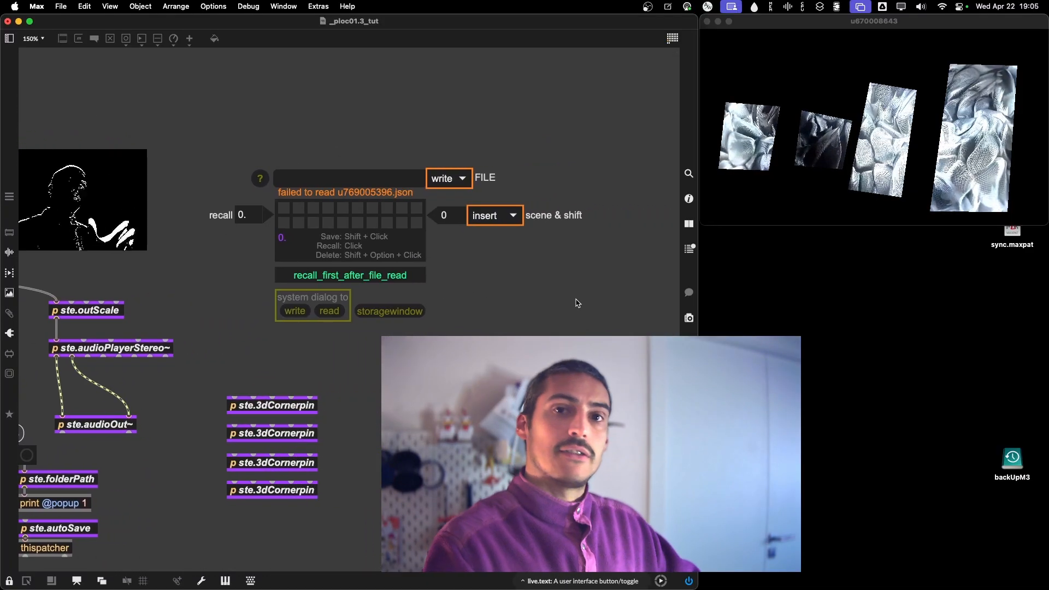
View the settings windows of ste.audioPlayerStereo~, a ste.3dCornerpin and ste.pixFxBrightness in turn, closing each one.
scroll(577, 303, "left", 17)
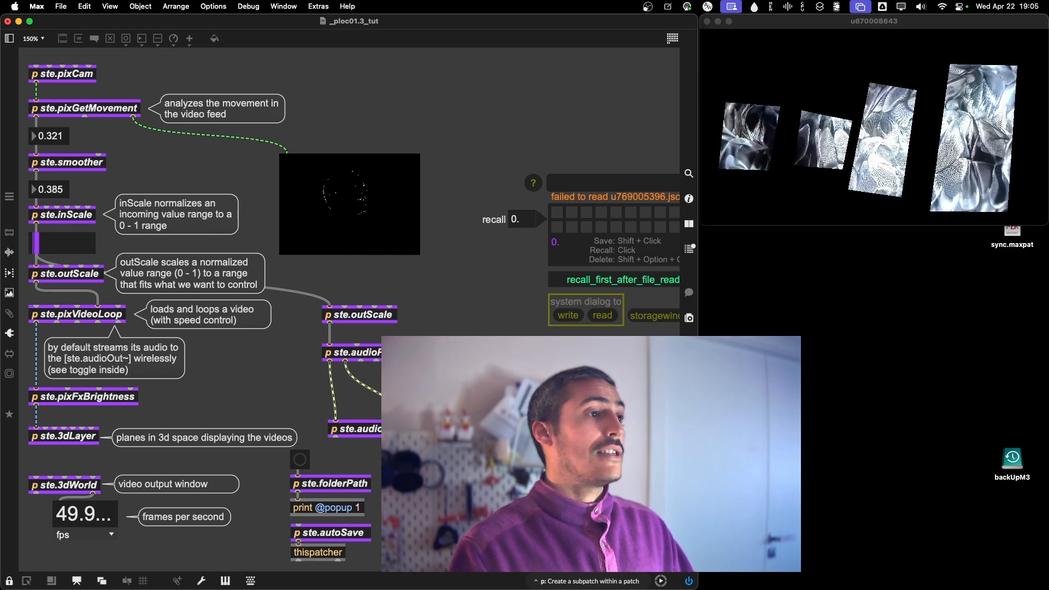
double_click(398, 352)
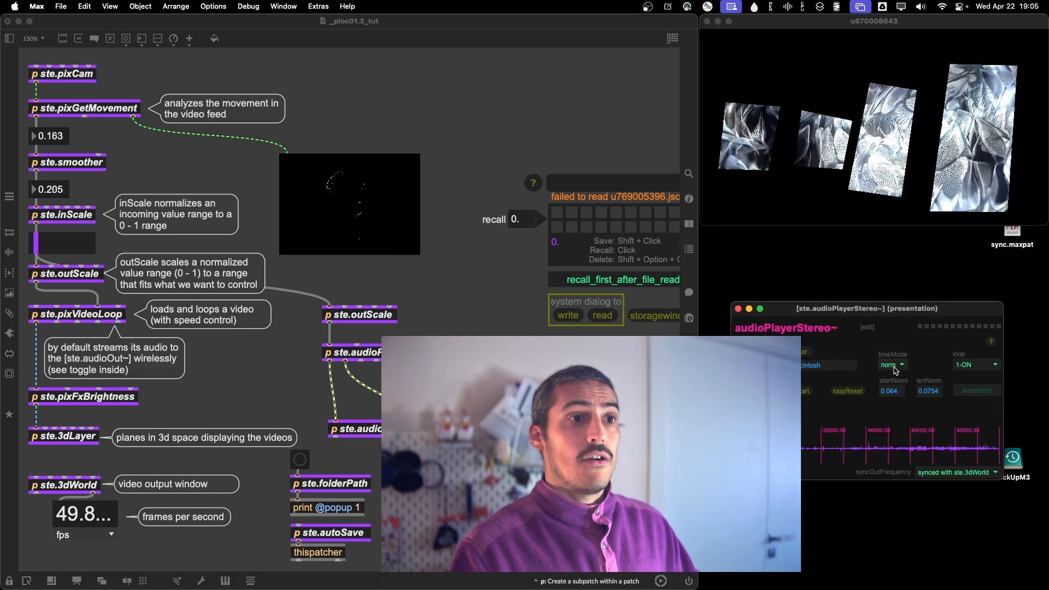
left_click(738, 309)
double_click(518, 431)
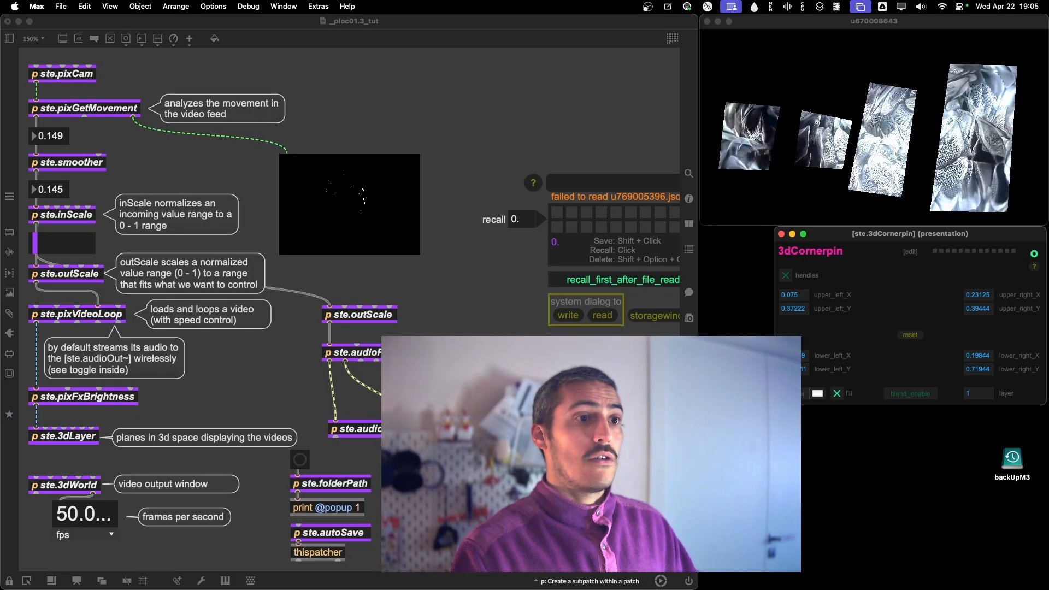
left_click(781, 233)
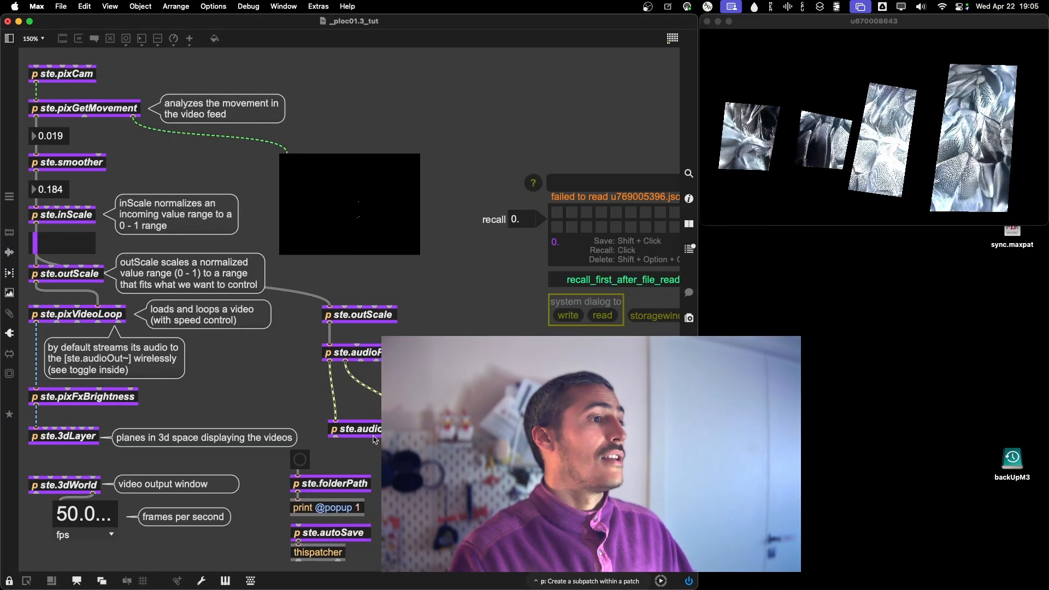
double_click(87, 403)
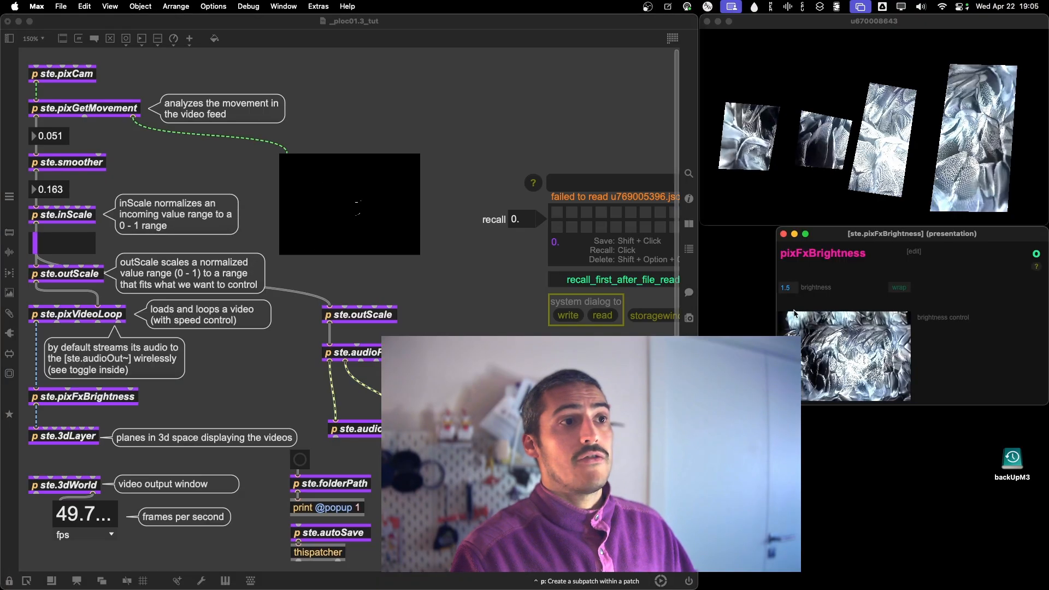
left_click(783, 235)
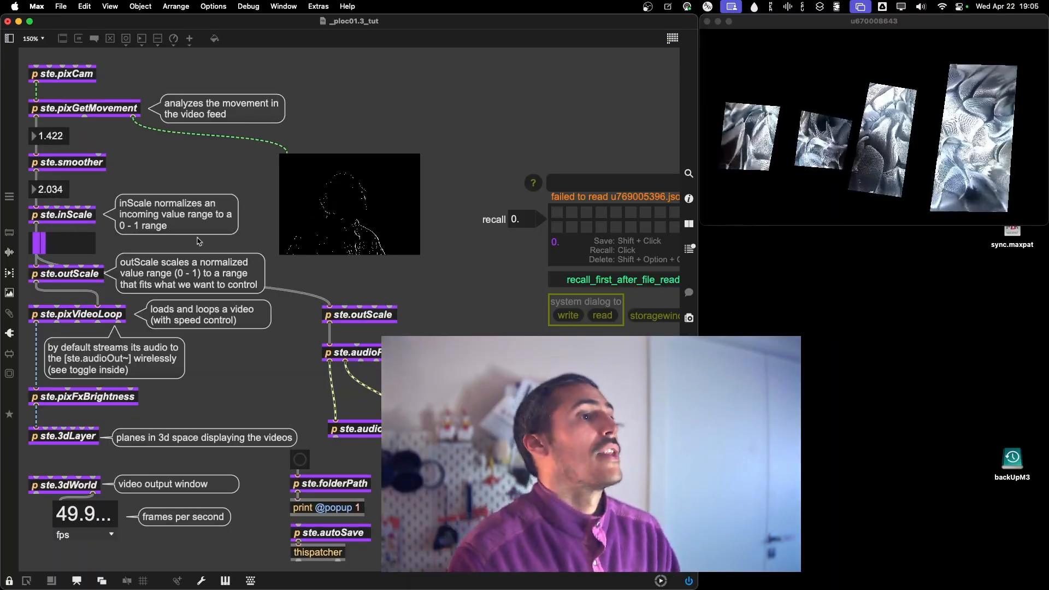
Store the current state of the patch as a scene in the first preset slot.
scroll(540, 290, "right", 3)
scroll(540, 291, "right", 3)
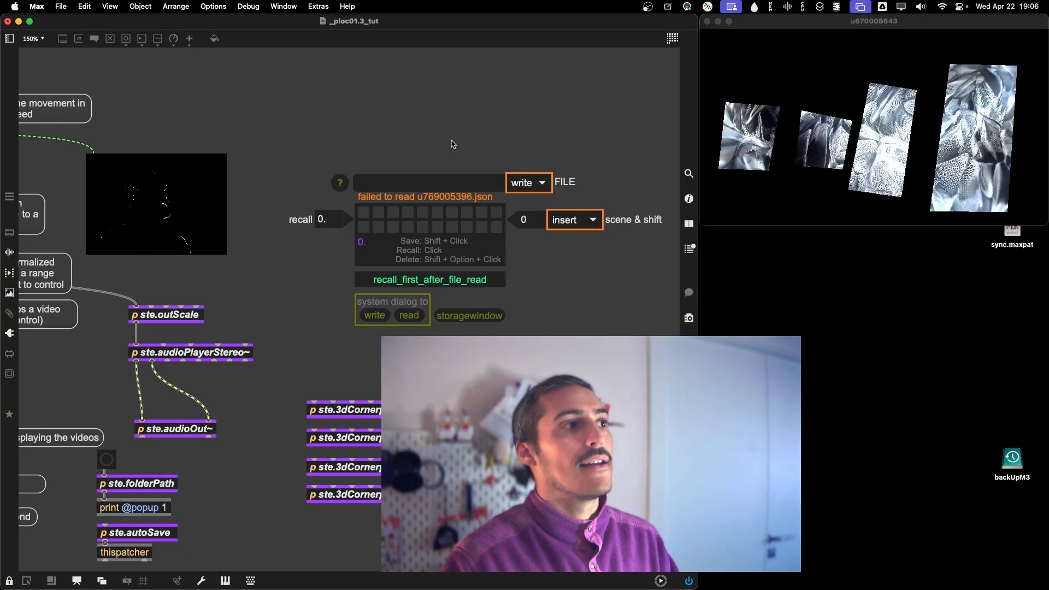
scroll(277, 296, "left", 2)
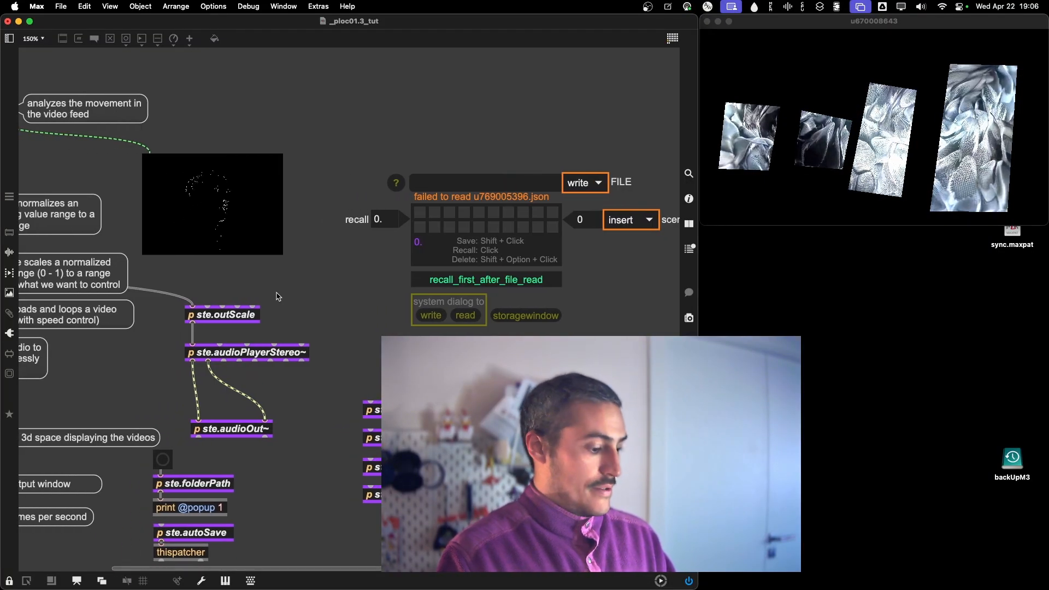
scroll(277, 296, "left", 3)
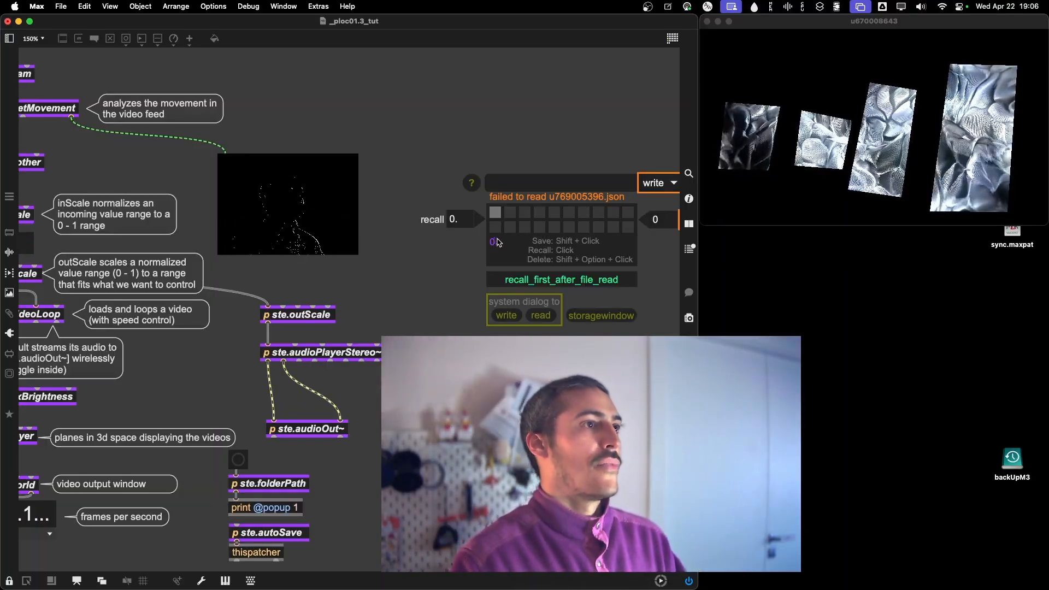
Name the preset file myMapping and write it to disk.
scroll(430, 285, "right", 2)
scroll(429, 285, "right", 4)
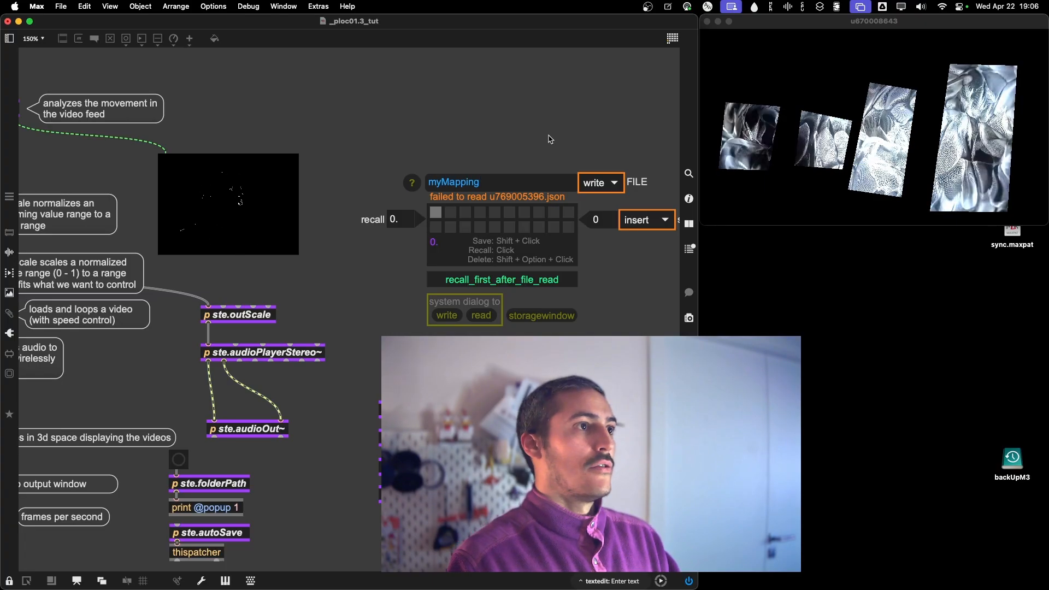
left_click(604, 187)
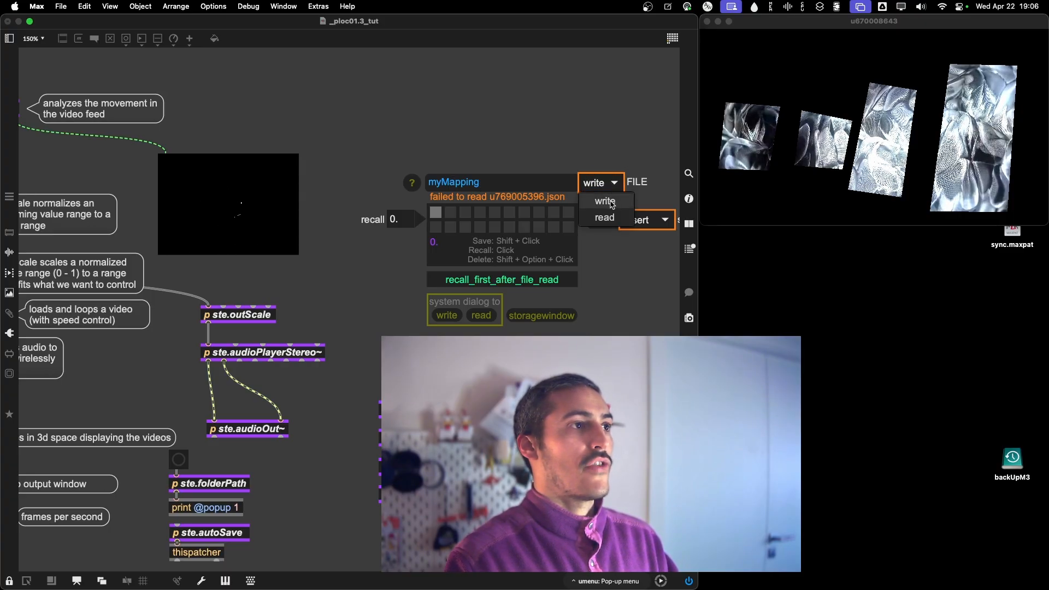
left_click(612, 203)
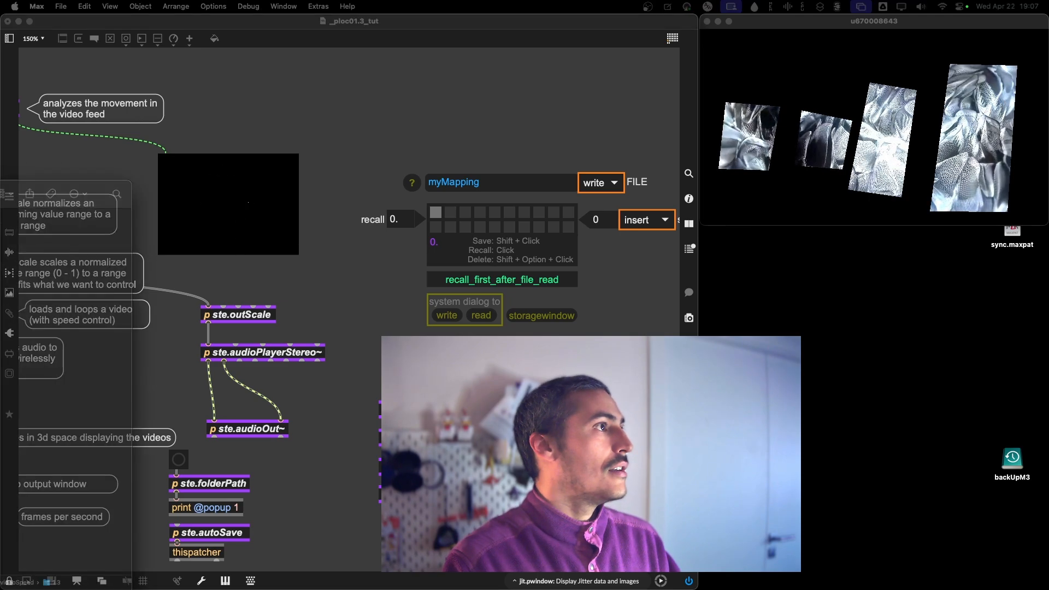
Switch to Finder, preview the contents of myMapping.json in the 1.3 folder, and close the Finder window.
mouse_move(0, 194)
left_mouse_down()
mouse_move(59, 155)
mouse_move(61, 100)
left_mouse_up()
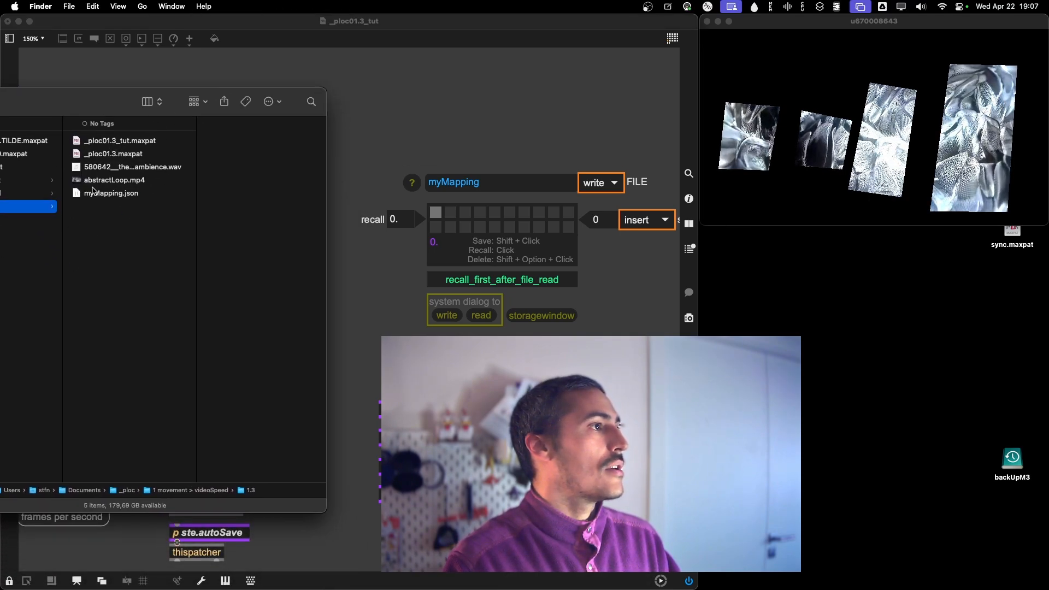
left_click(78, 194)
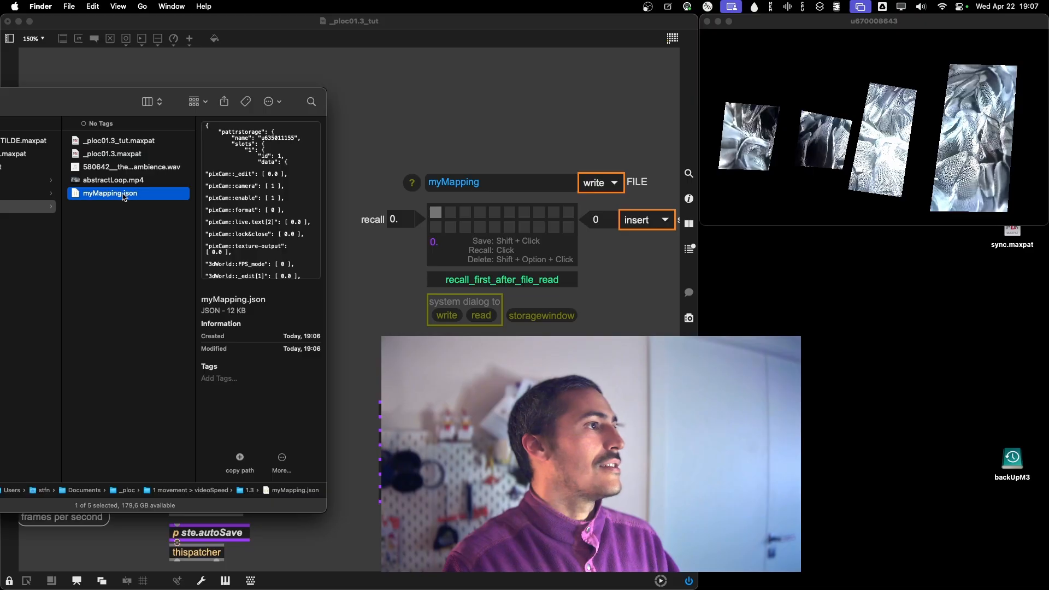
scroll(220, 187, "down", 20)
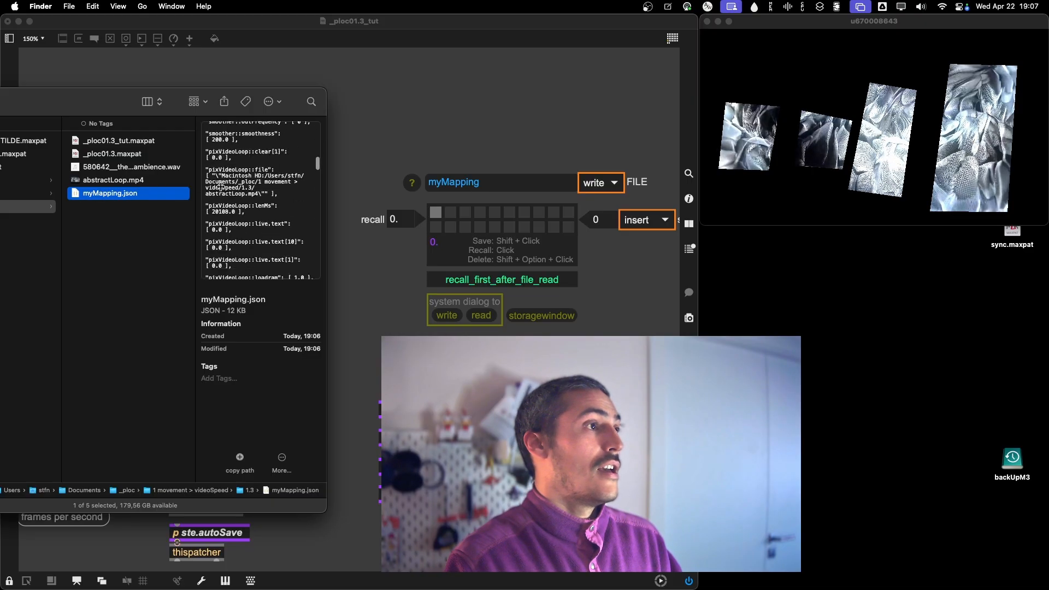
scroll(220, 187, "up", 15)
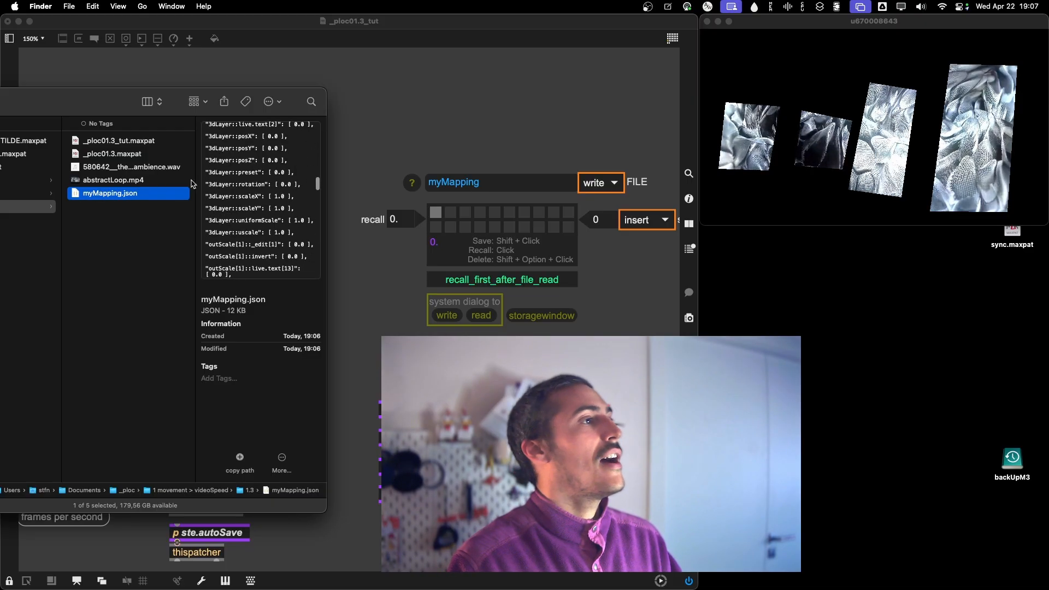
key("super+w")
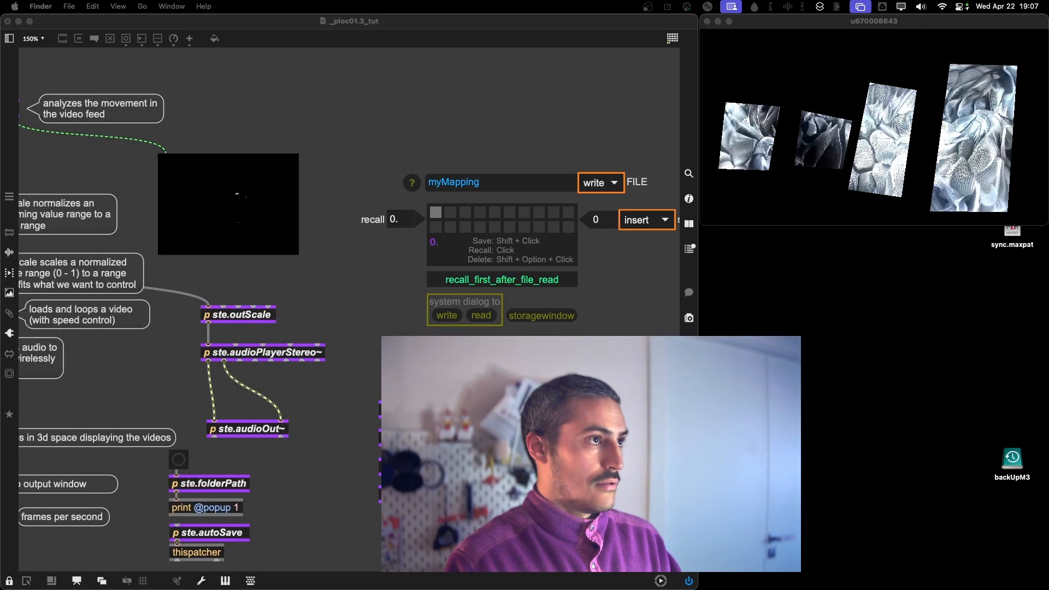
Return to the Max patch, view the settings of the ste.outScale that feeds the audio player, and close its window.
left_click(286, 117)
scroll(267, 97, "left", 5)
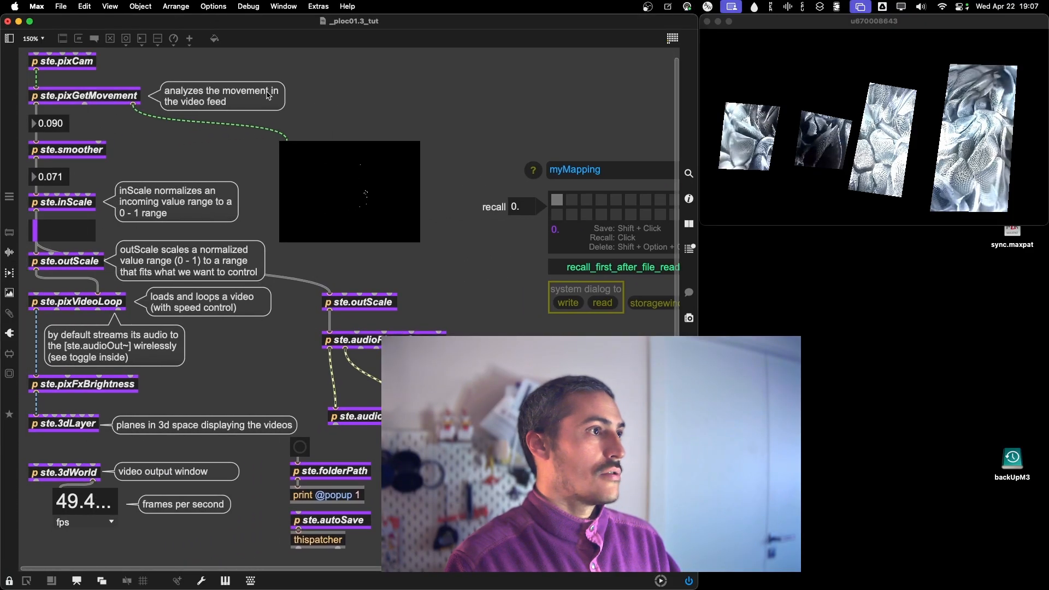
double_click(363, 303)
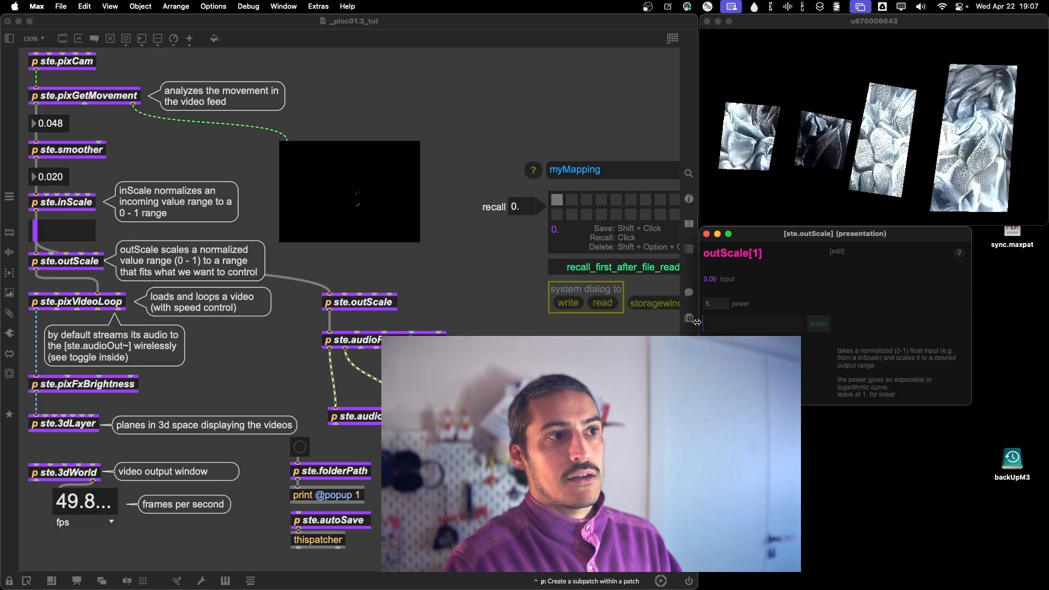
left_click(706, 234)
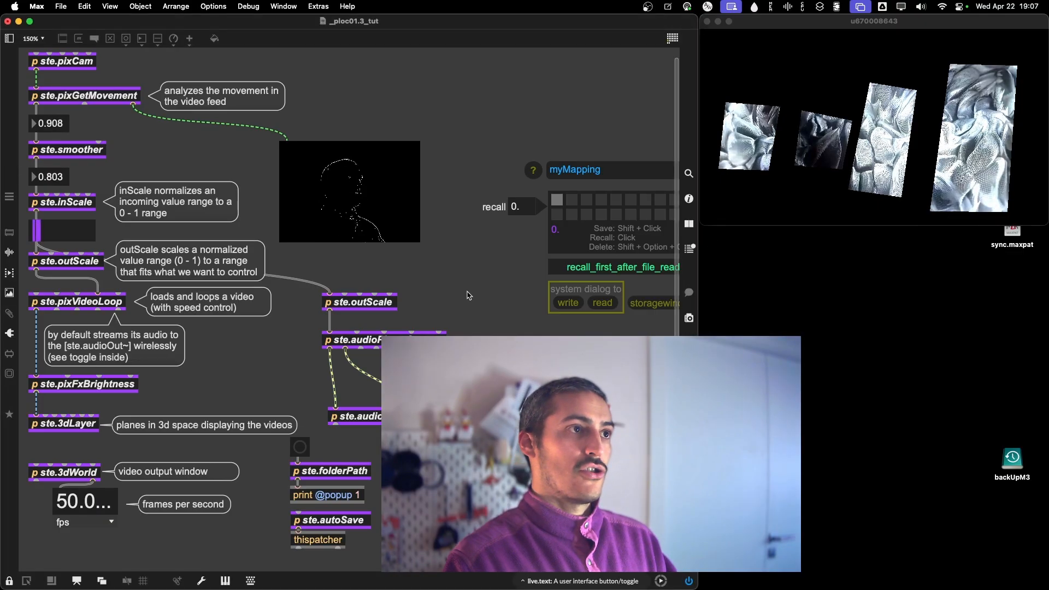
Examine the preset storage section's myMapping file name and its write and read options.
scroll(468, 295, "right", 6)
scroll(415, 84, "left", 8)
scroll(415, 84, "right", 3)
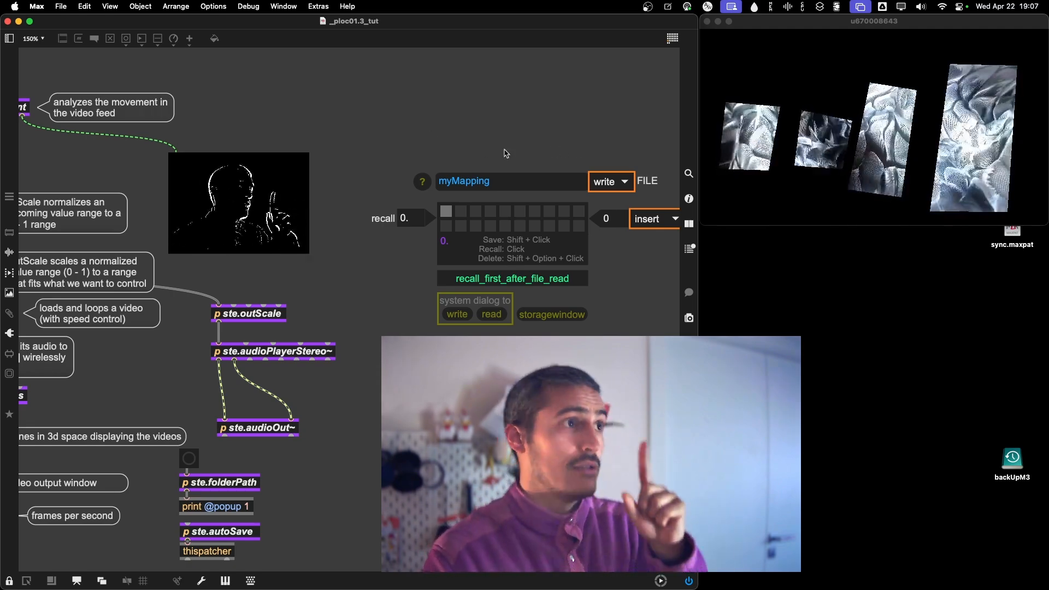
left_click(613, 180)
left_click(555, 161)
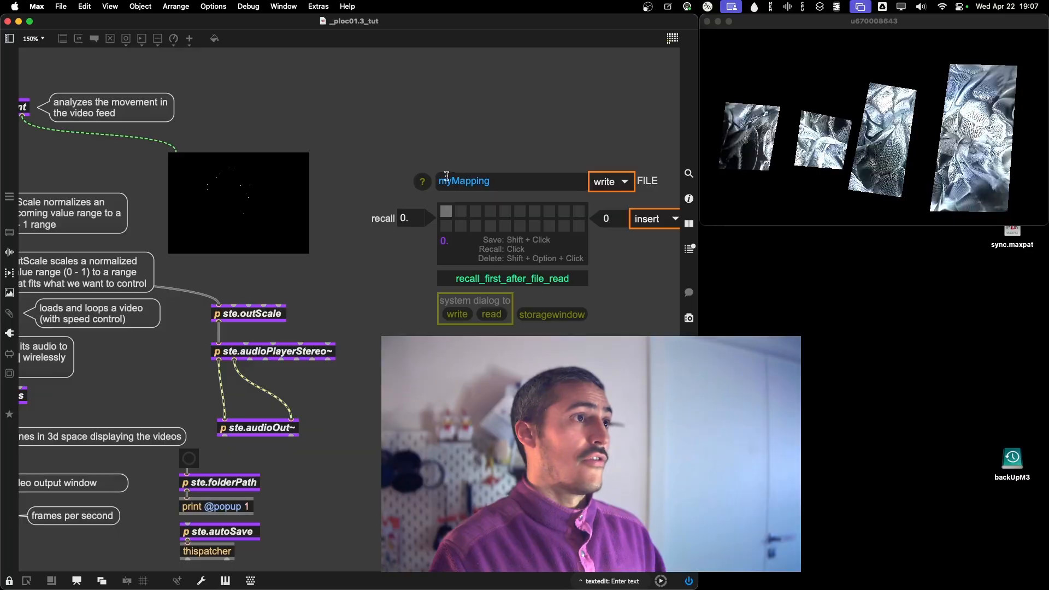
double_click(458, 180)
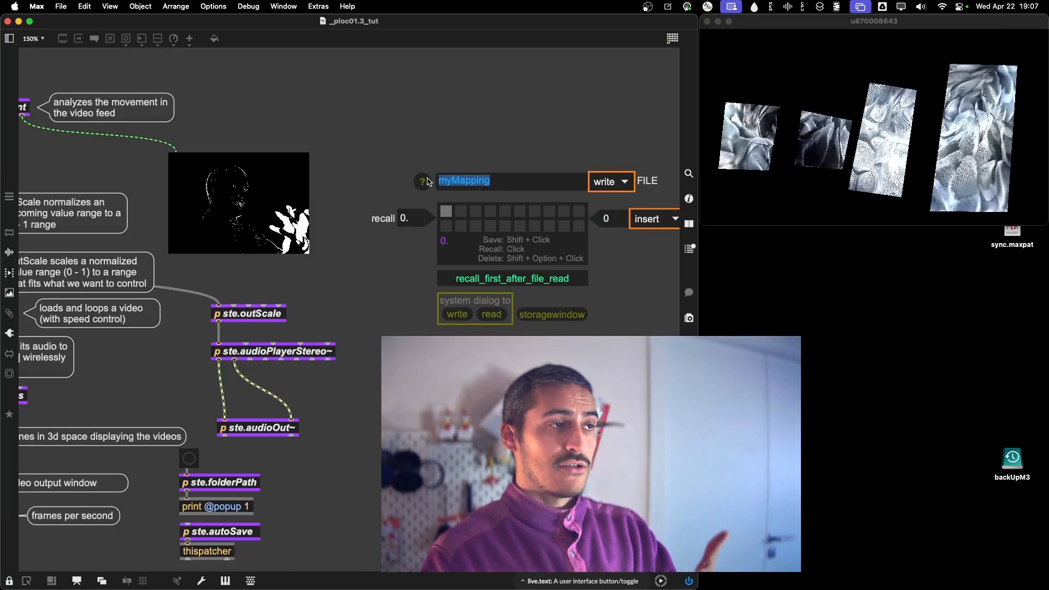
left_click(607, 182)
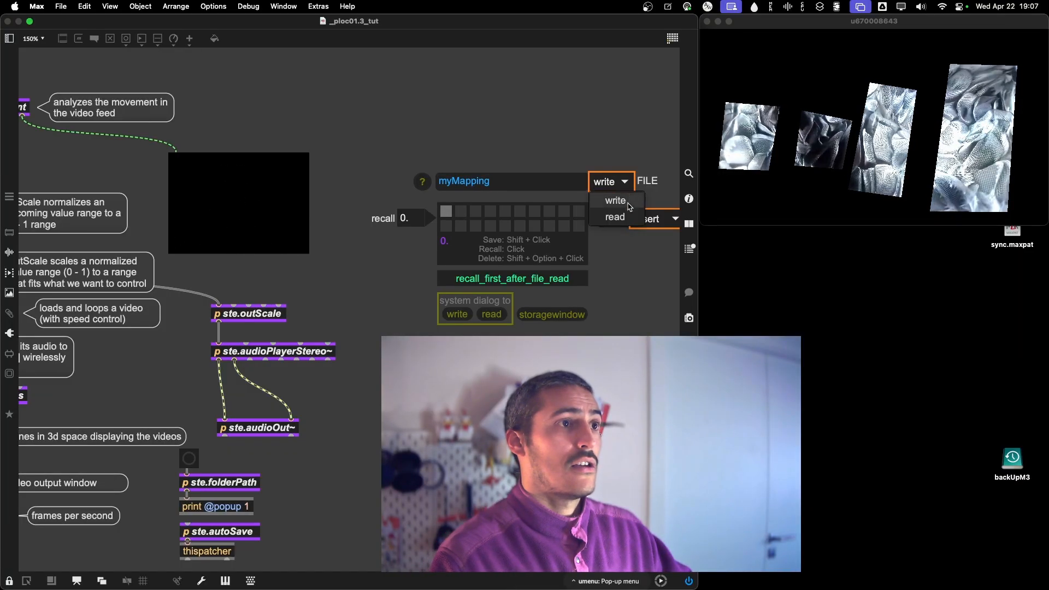
left_click(616, 217)
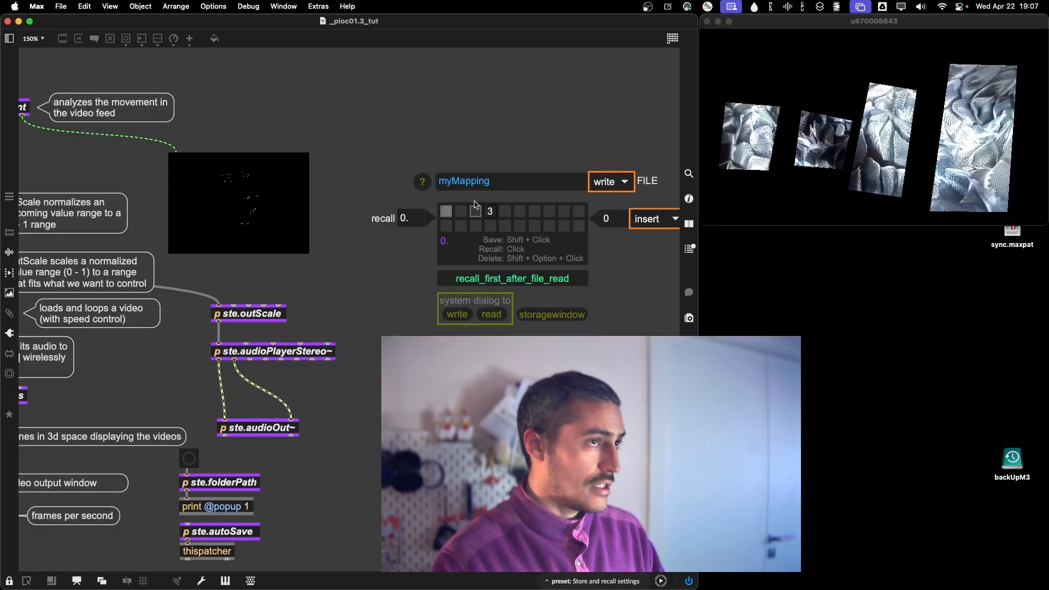
left_click(515, 183)
key("BackSpace")
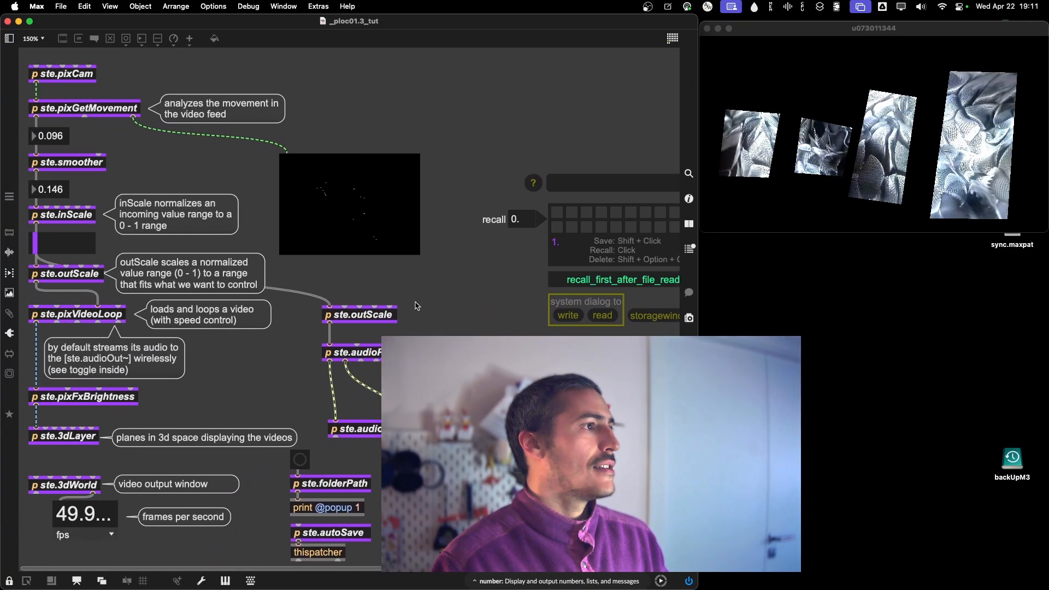
Load bball.mov from the video browser into ste.pixVideoLoop and close its window.
double_click(117, 313)
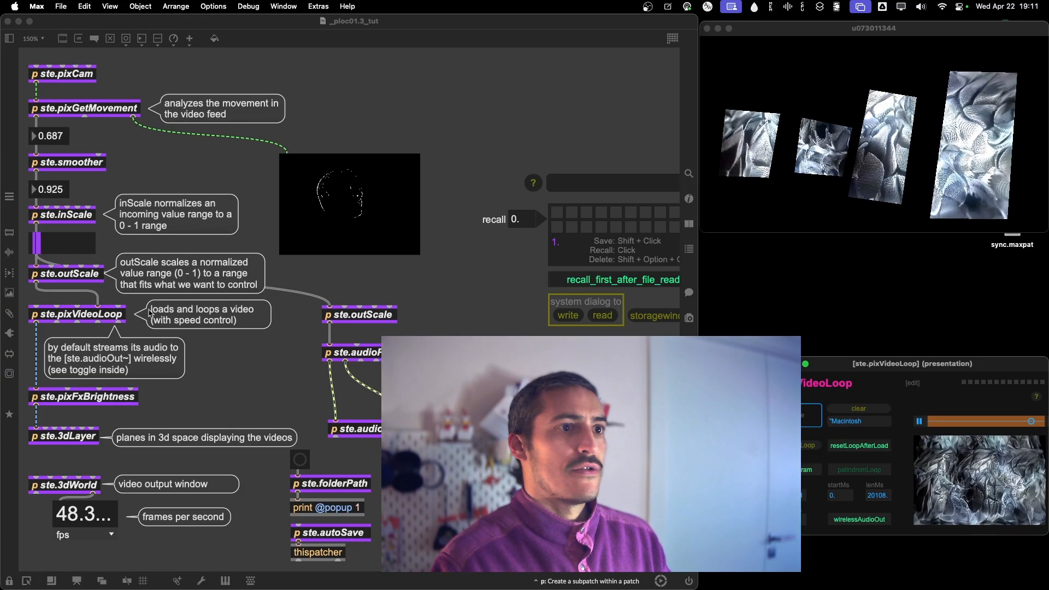
left_click(12, 316)
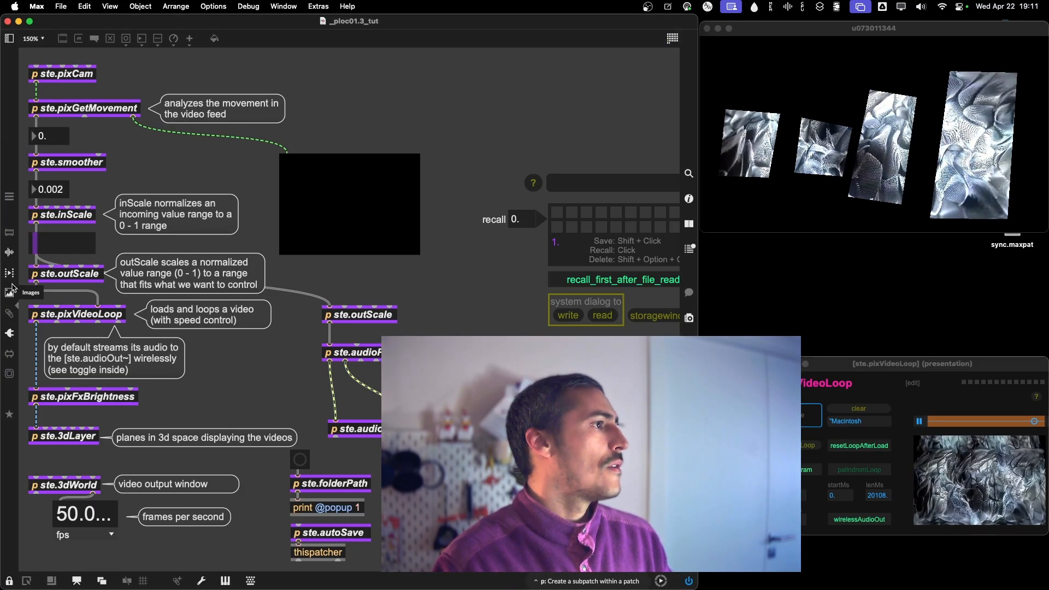
left_click(9, 273)
left_click_drag(48, 206, 806, 420)
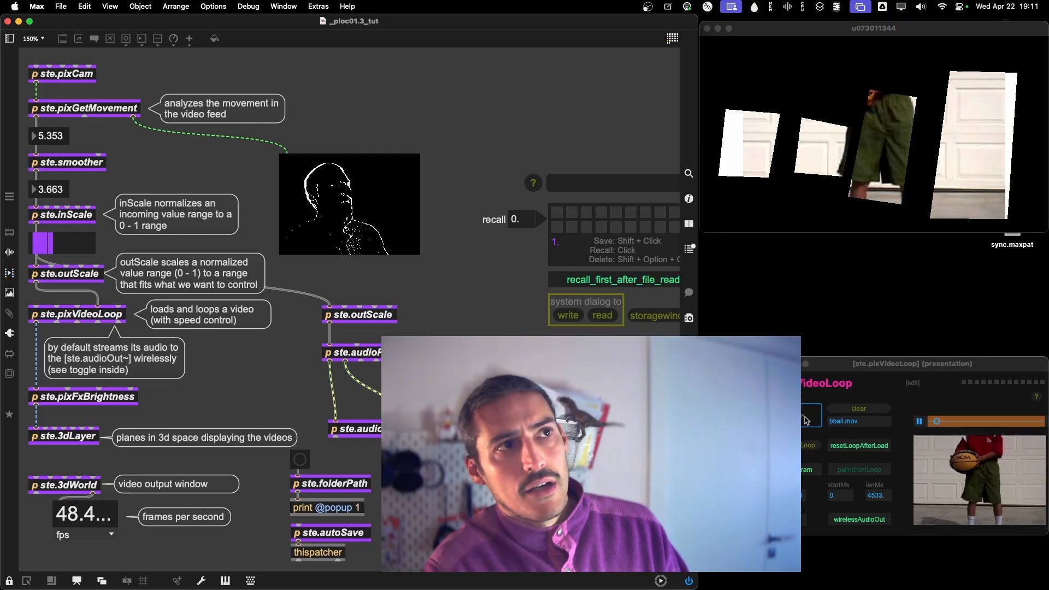
left_click(783, 363)
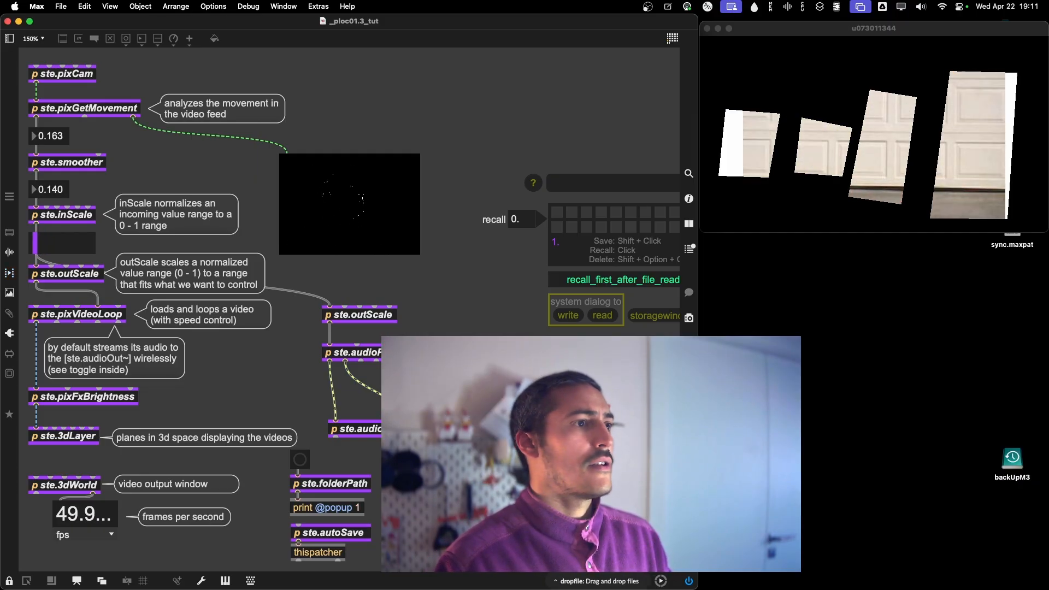
Enable the handles of the leftmost quad's ste.3dCornerpin, stretch the quad into a taller shape, and close the window.
double_click(65, 436)
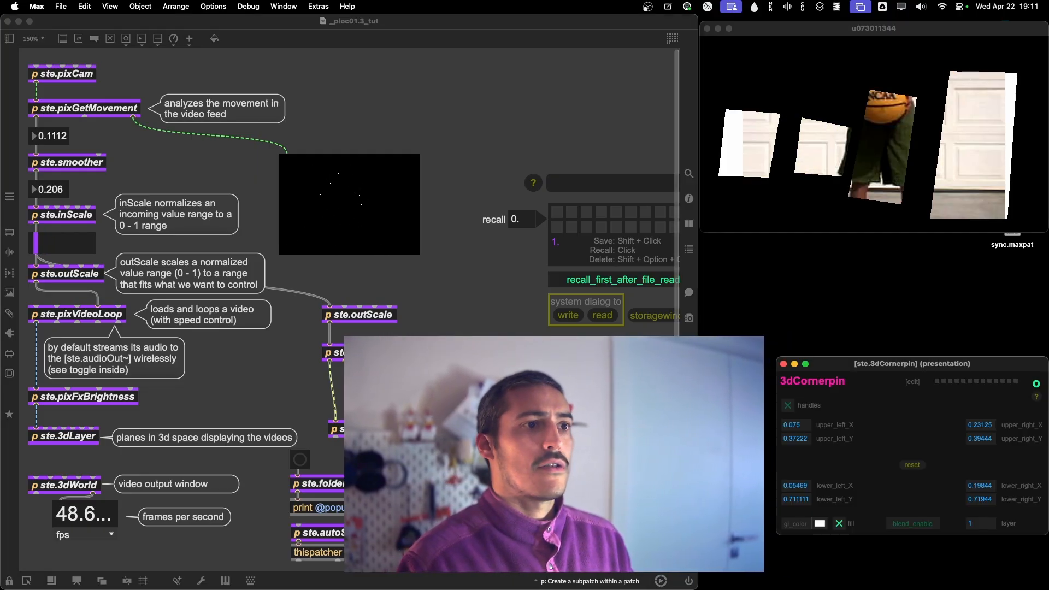
left_click(787, 405)
left_click(784, 364)
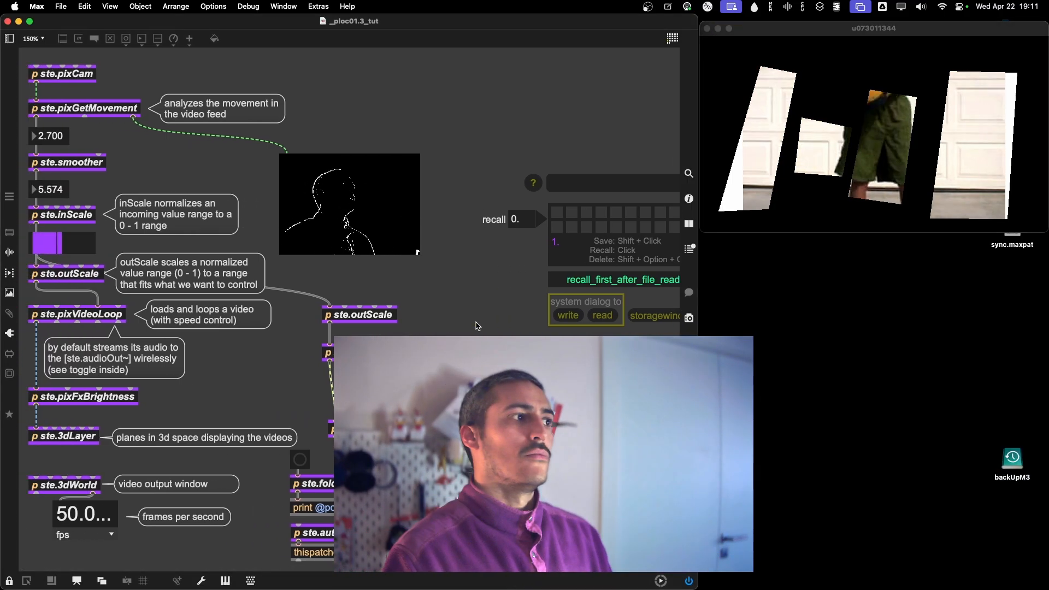
Enter myMapping as the preset file name, read the file, and recall the scene in the first slot.
scroll(457, 276, "right", 6)
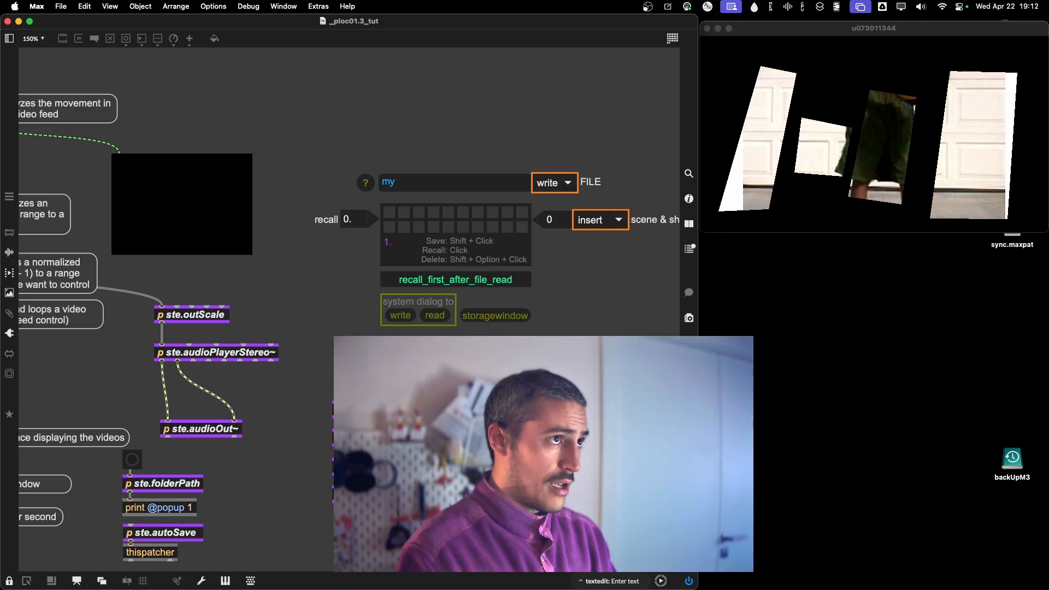
left_click(550, 184)
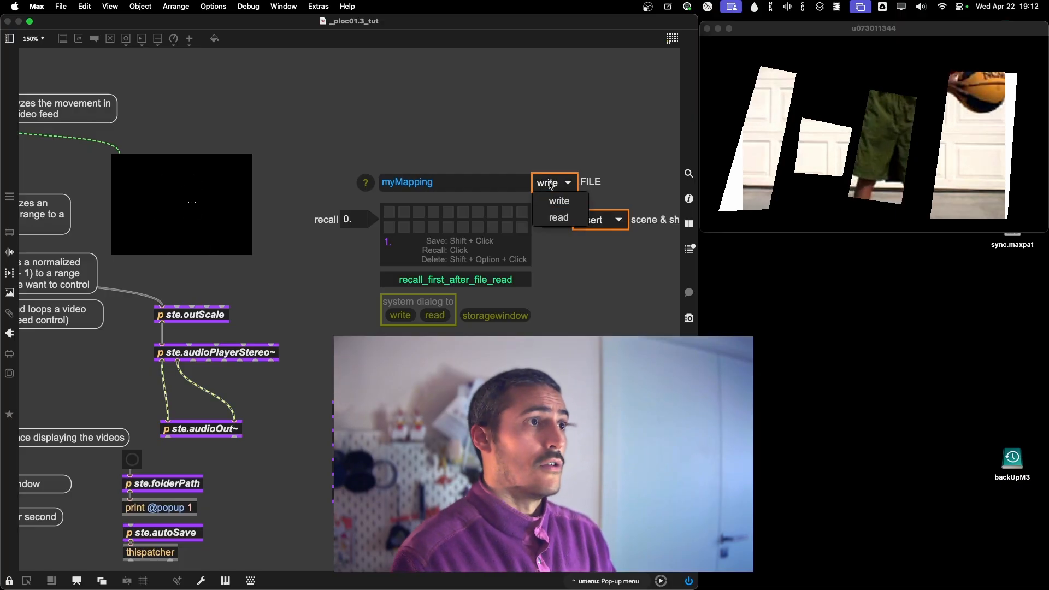
left_click(559, 217)
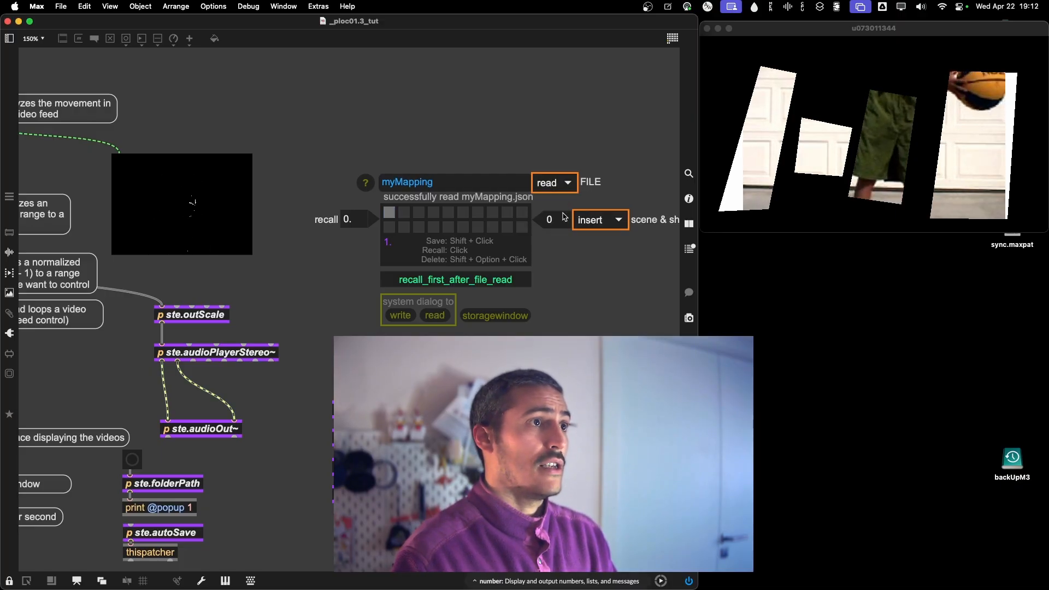
scroll(584, 319, "left", 5)
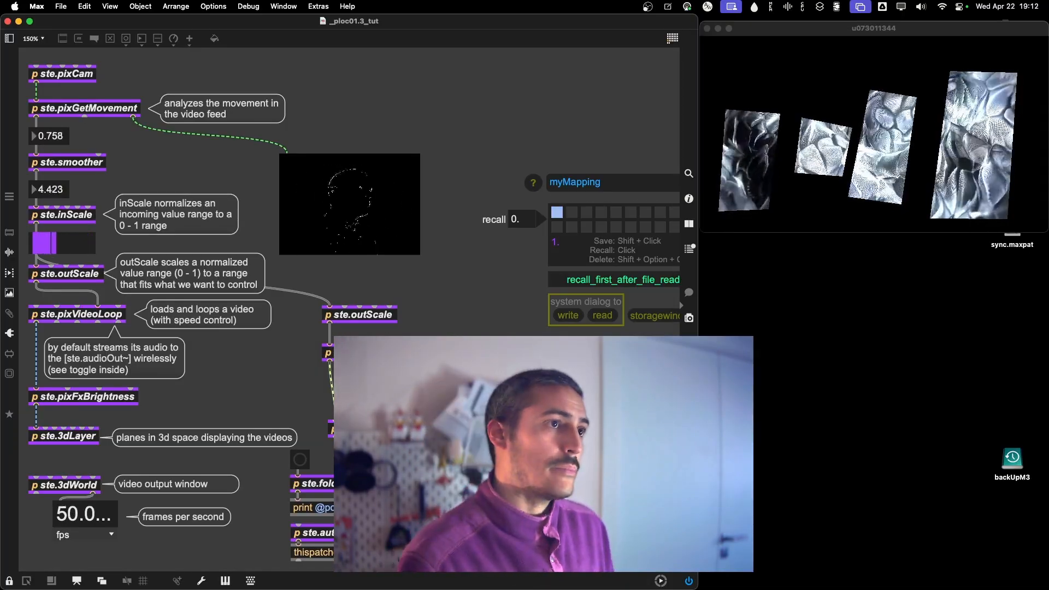
Unlock the patch, move the ste.outScale that feeds the audio player slightly upward, and lock the patch.
scroll(349, 309, "right", 1)
scroll(386, 306, "left", 1)
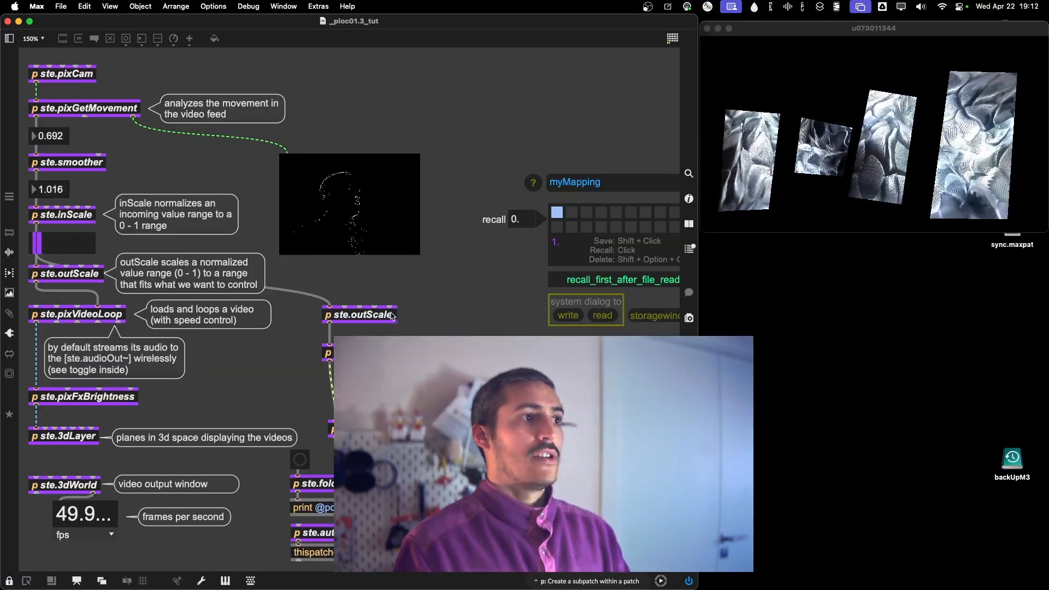
key("super+e")
left_click_drag(372, 318, 372, 314)
left_click(418, 286)
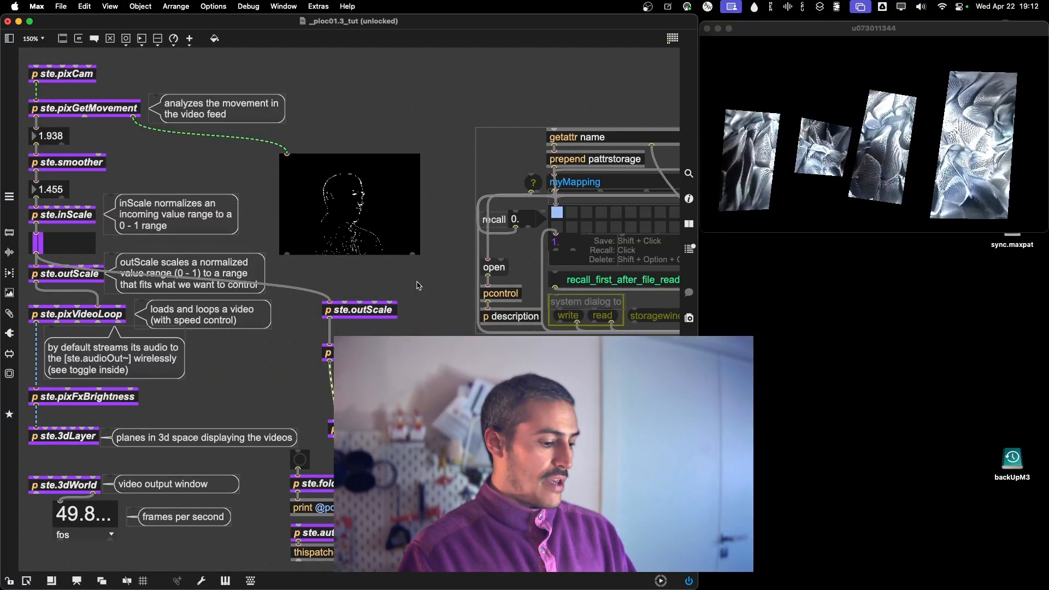
key("super+e")
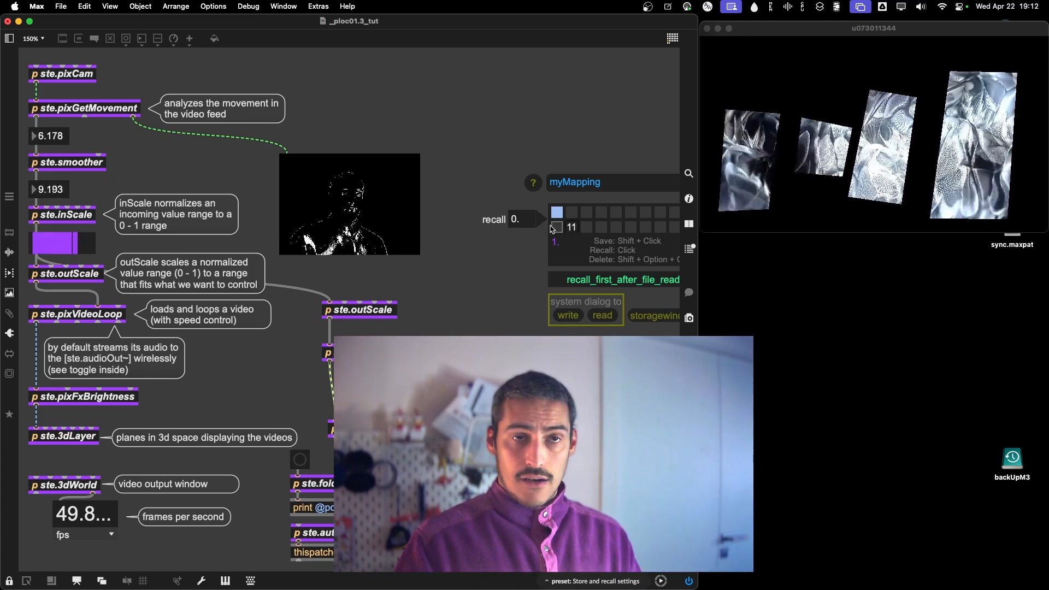
Unlock the patch, nudge ste.audioOut~ left, and move ste.audioPlayerStereo~ slightly down beneath ste.outScale.
scroll(509, 258, "right", 1)
scroll(509, 258, "right", 10)
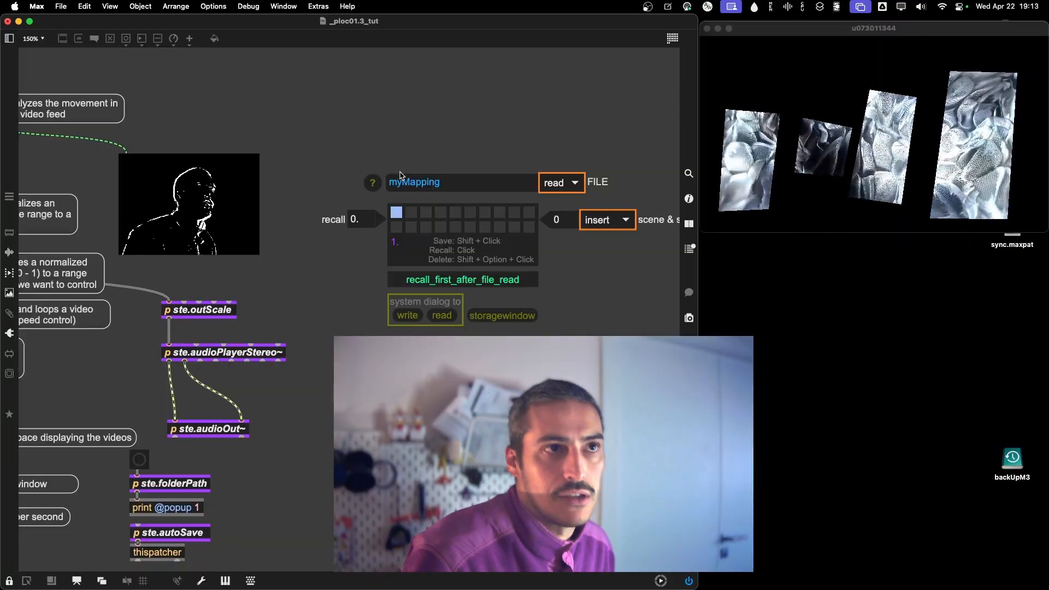
scroll(401, 175, "left", 5)
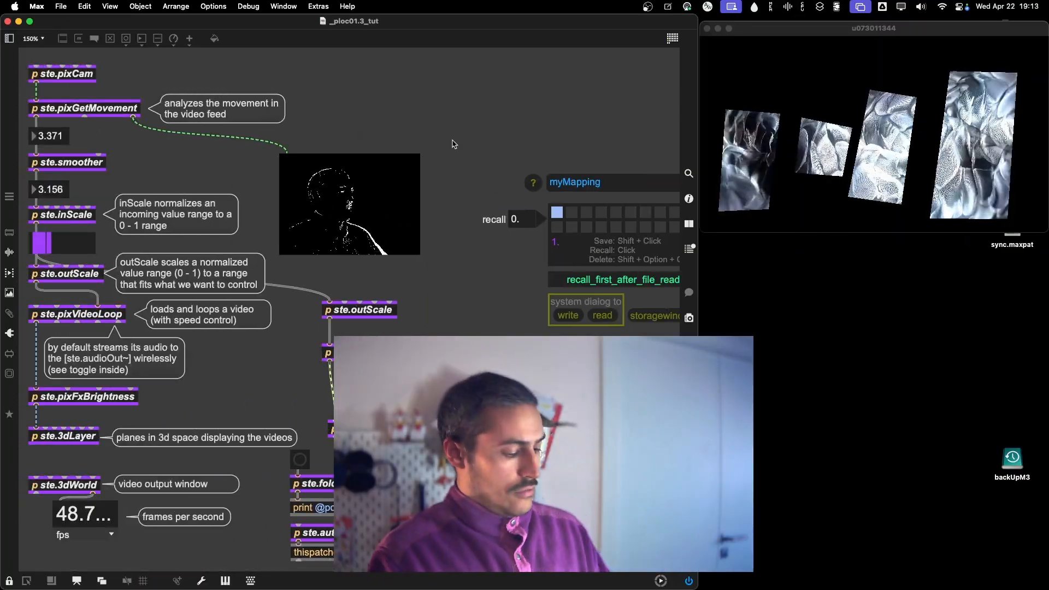
scroll(452, 145, "down", 2)
key("super+e")
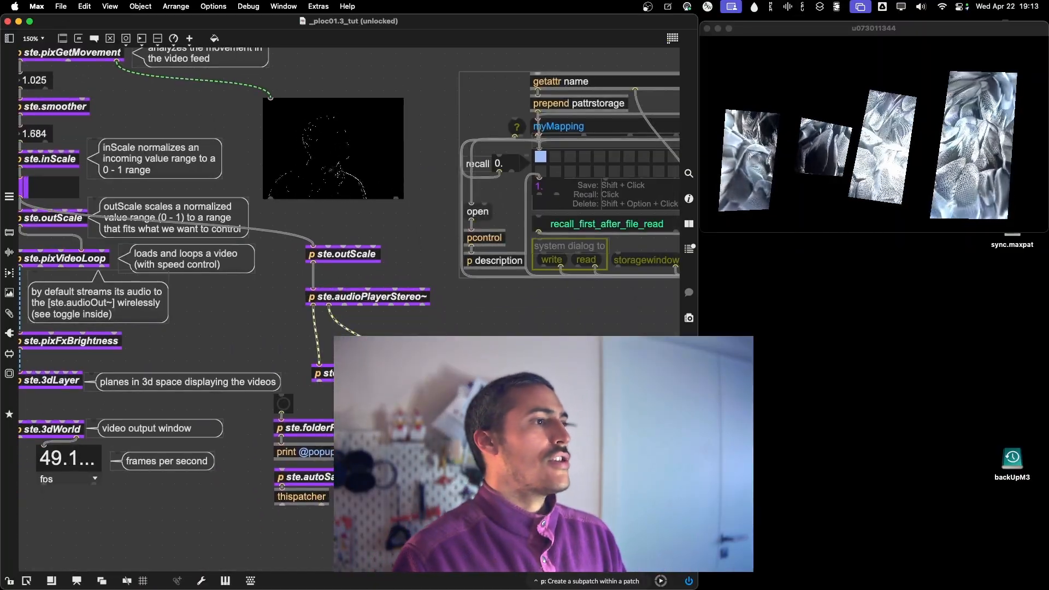
left_click_drag(322, 373, 317, 373)
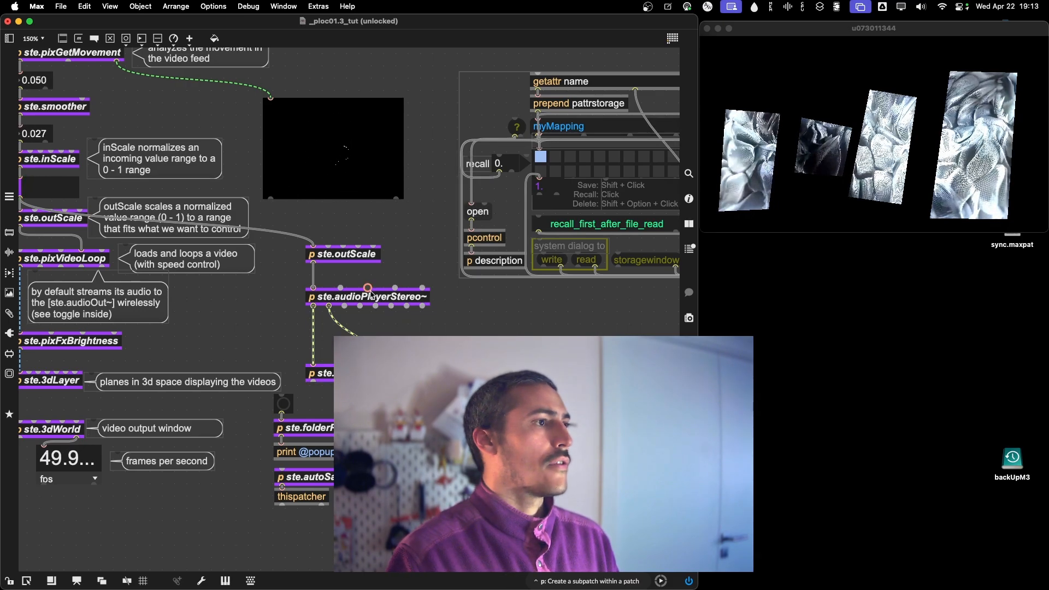
left_click_drag(370, 295, 370, 307)
Add the bubble comment "sound player stereo version (we are controlling its speed)" beside ste.audioPlayerStereo~.
key("c")
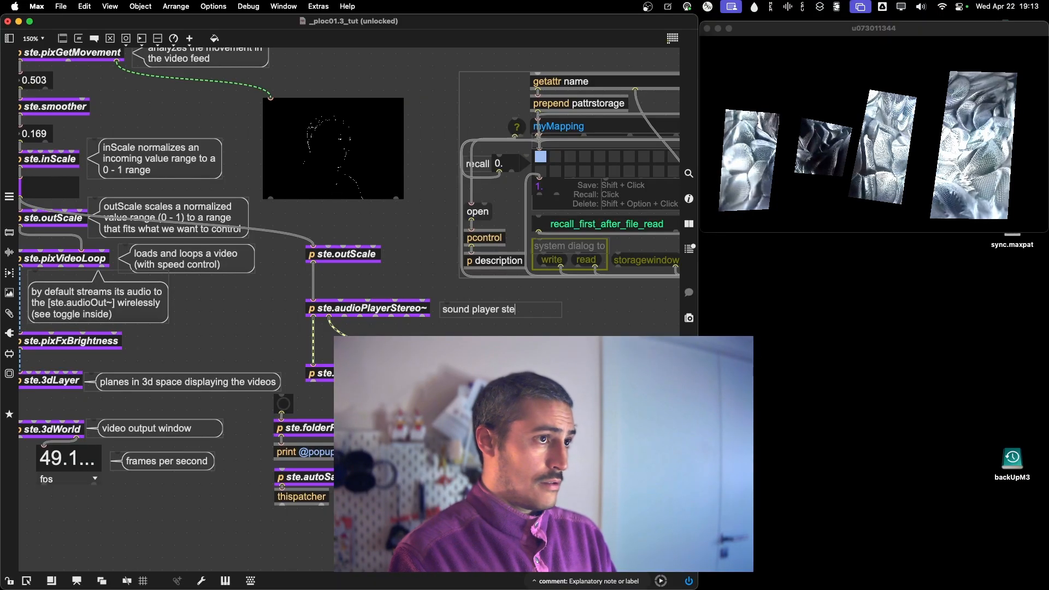
type("n")
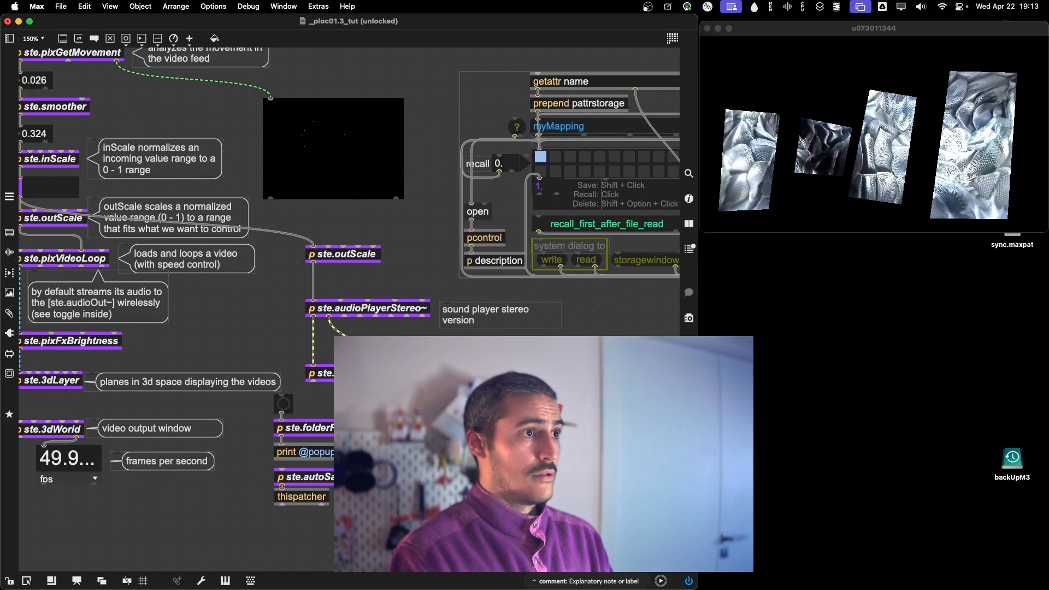
type(" (we are contro")
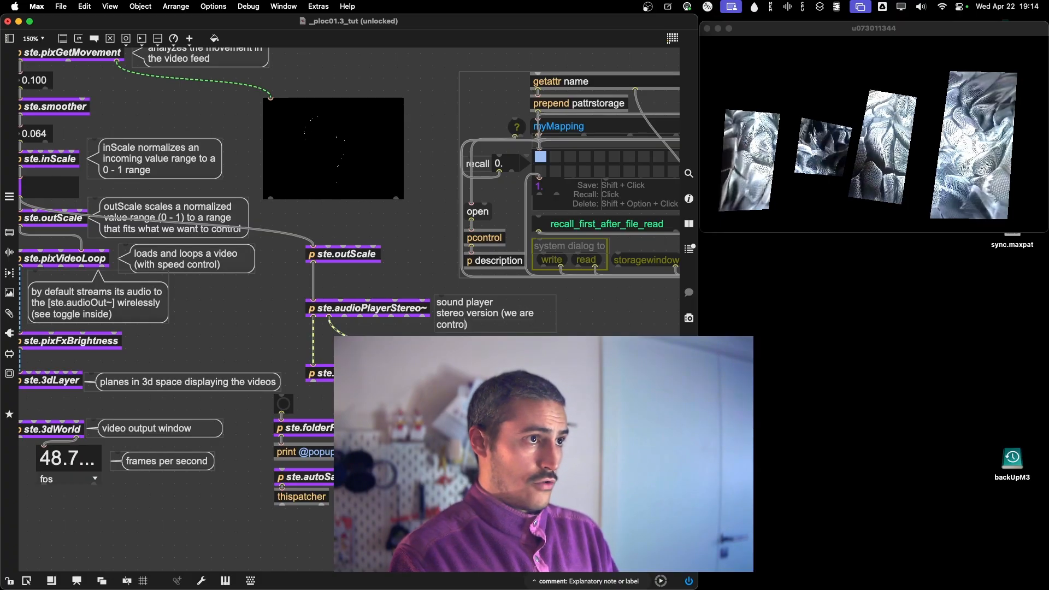
type("lling its ")
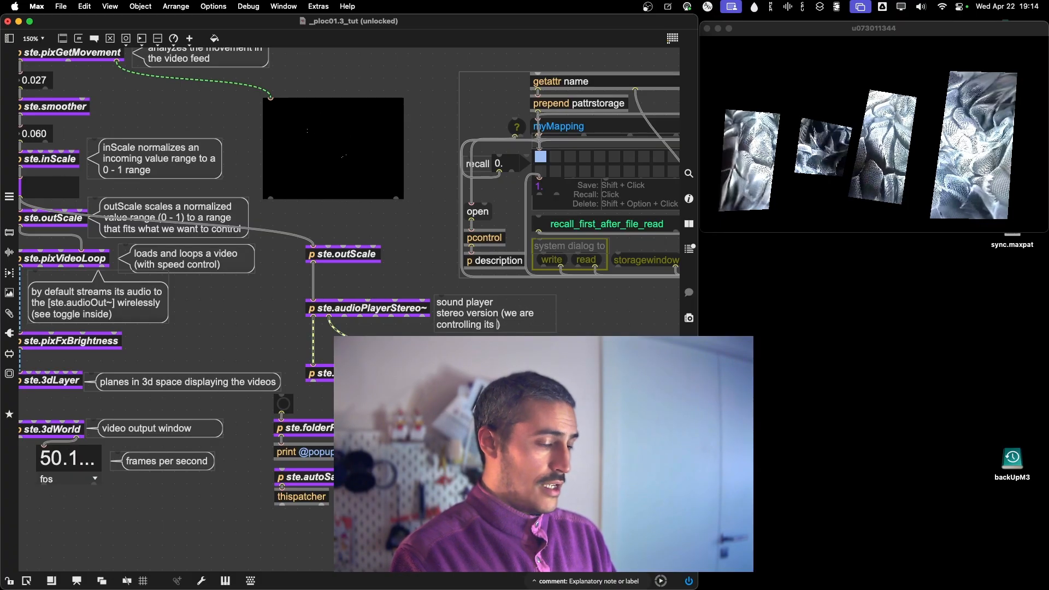
type("speed")
key("Return")
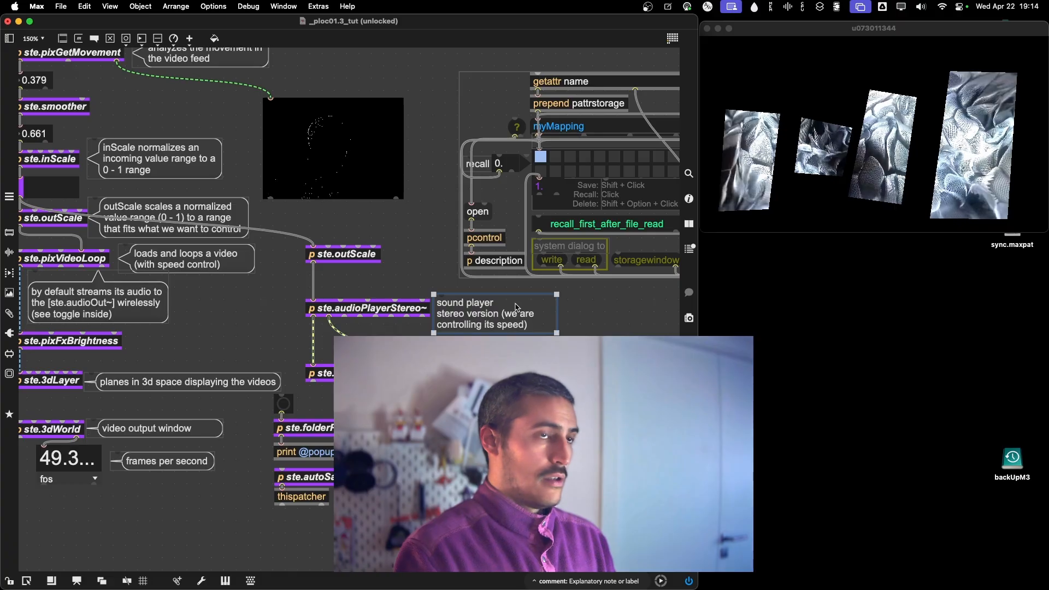
key("super+i")
left_click(903, 84)
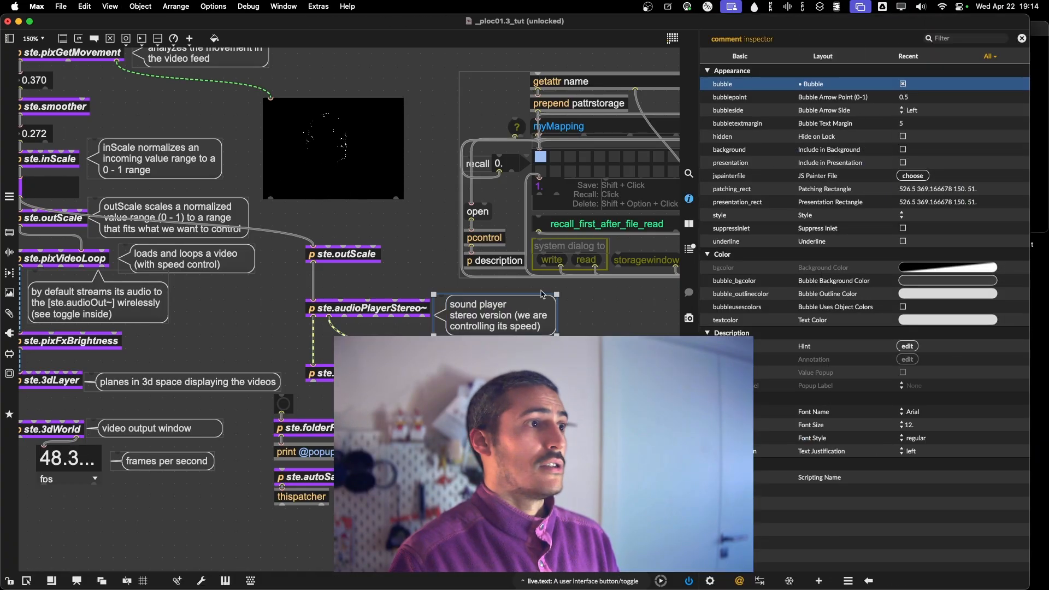
Move the four ste.3dCornerpin objects down and left, and duplicate the sound player bubble comment beside them.
left_click_drag(620, 326, 504, 444)
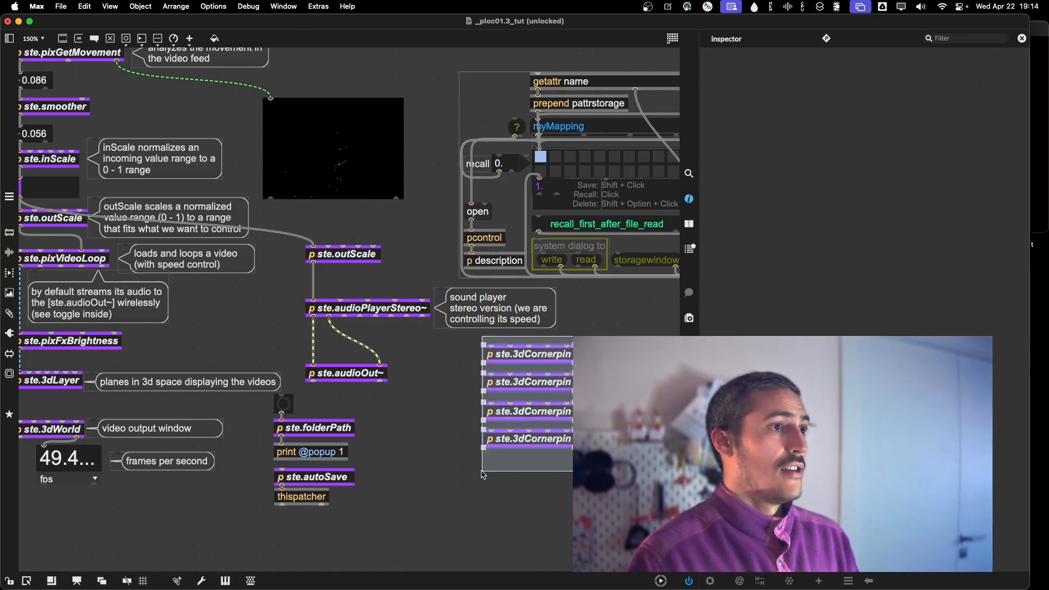
left_click_drag(523, 361, 482, 396)
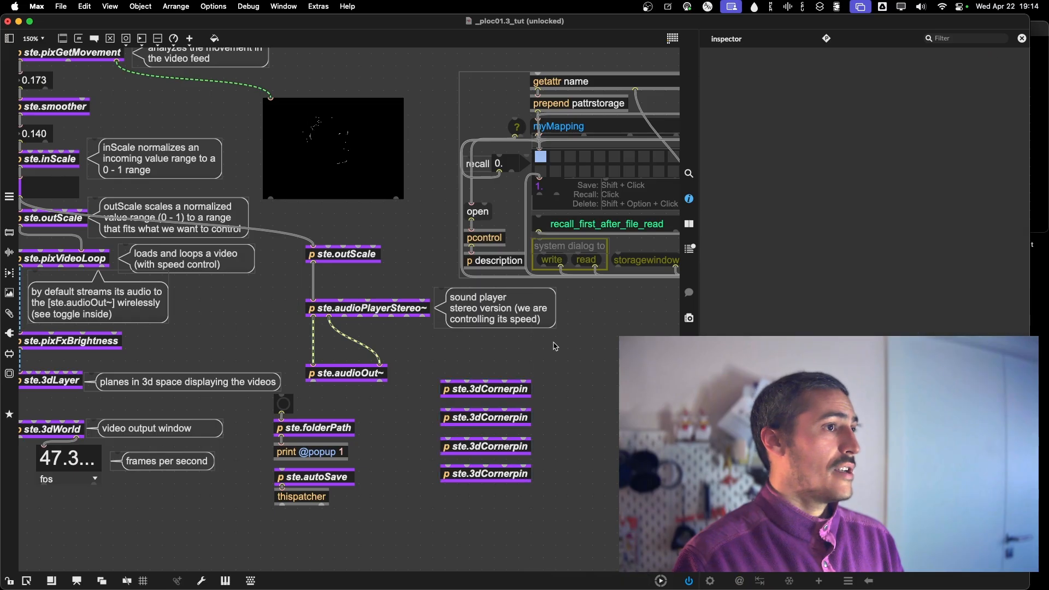
left_click_drag(494, 310, 601, 363)
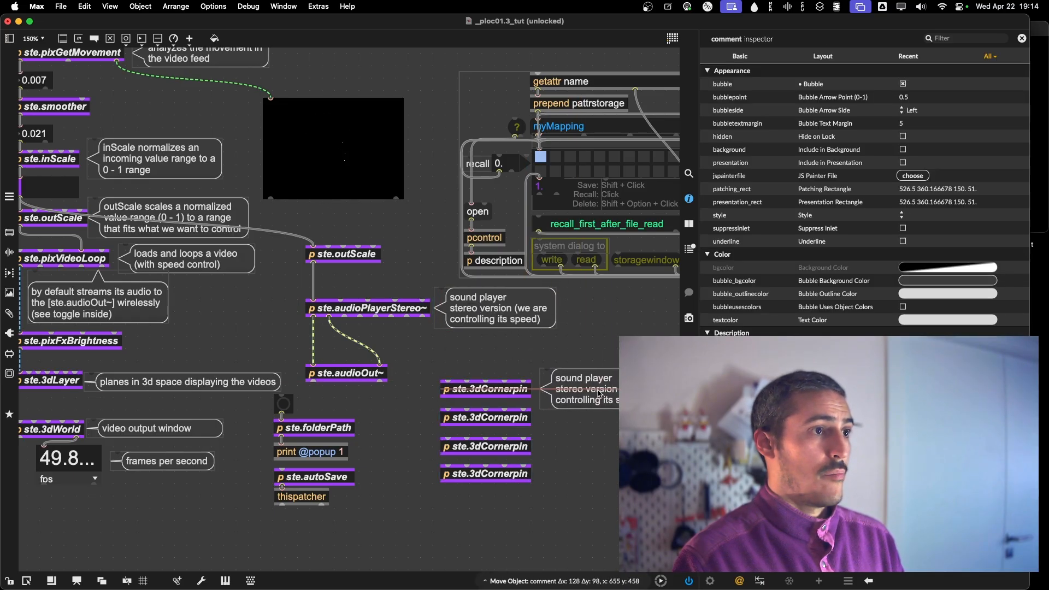
scroll(599, 393, "right", 5)
Change the copied comment to "quads that you can be used to map videos or masks in the outPut window" and set the patch zoom to 100%.
double_click(515, 394)
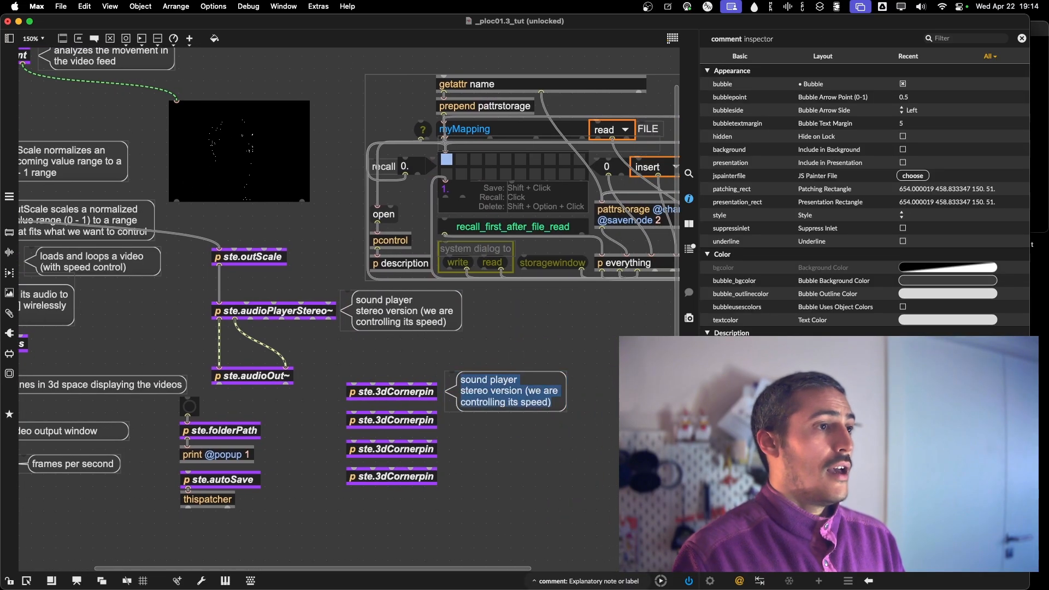
key("super+a")
type("qua")
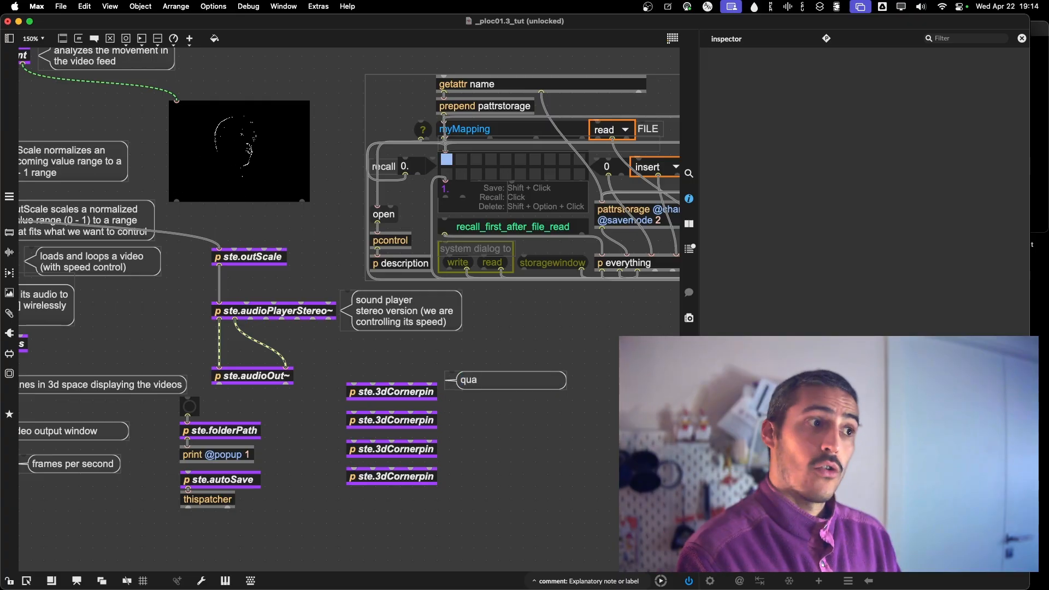
type("ds t")
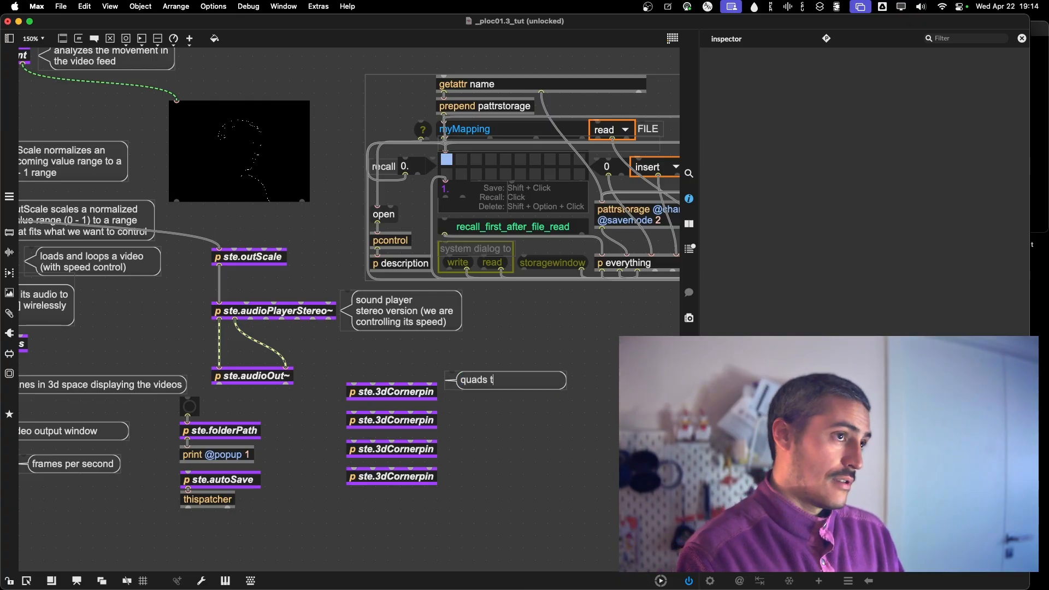
type("hat you can be used to map videos or masks in the outPut windo")
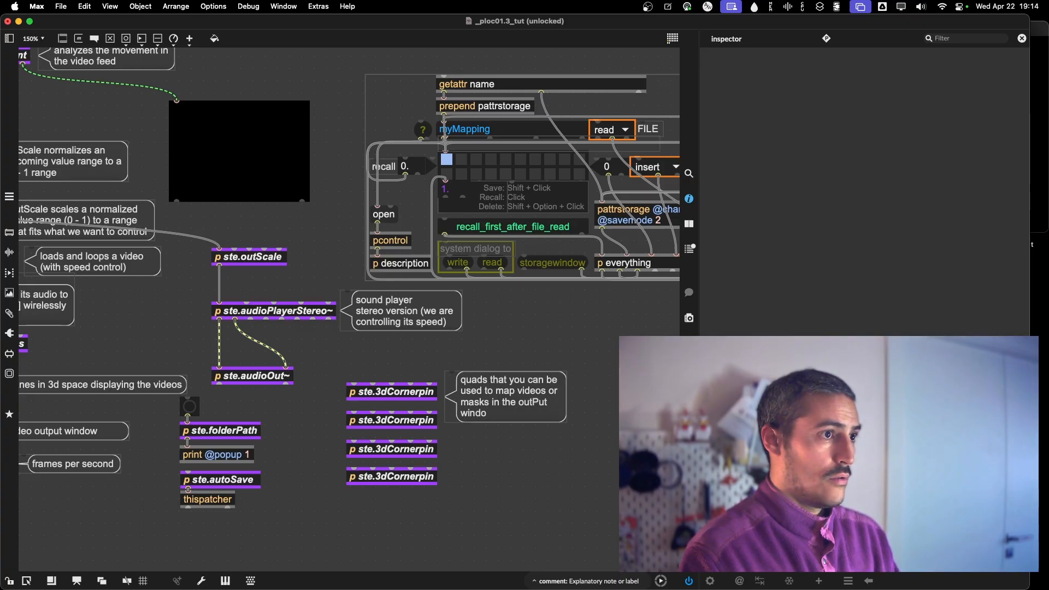
type("w")
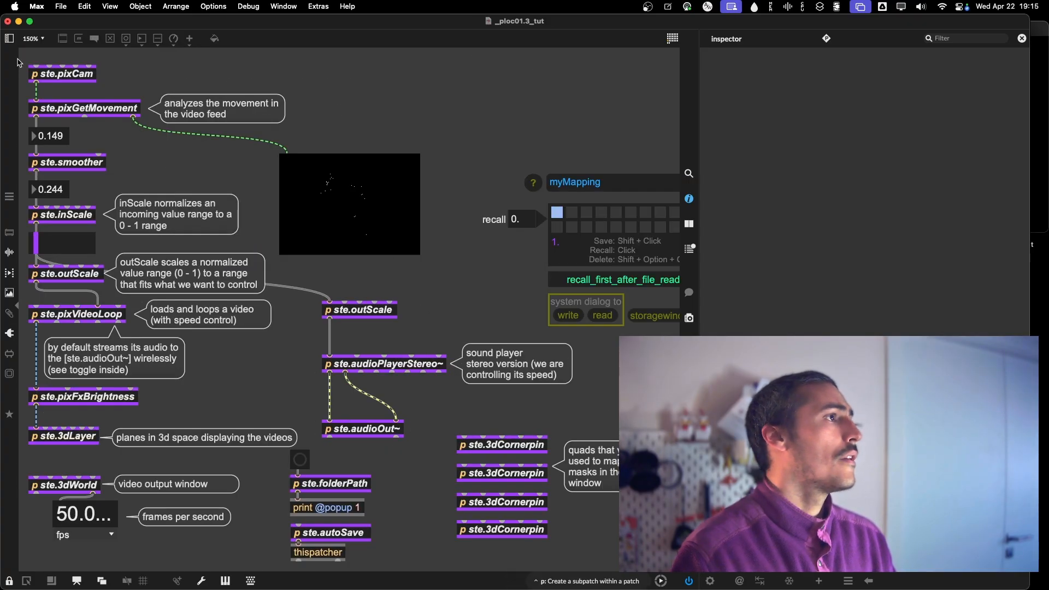
left_click(32, 39)
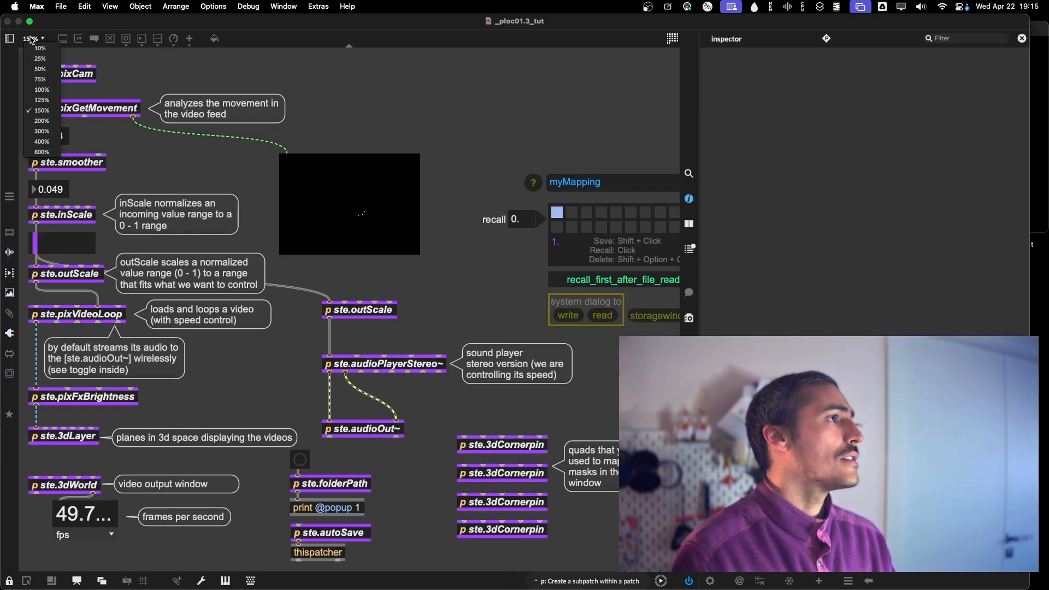
left_click(41, 89)
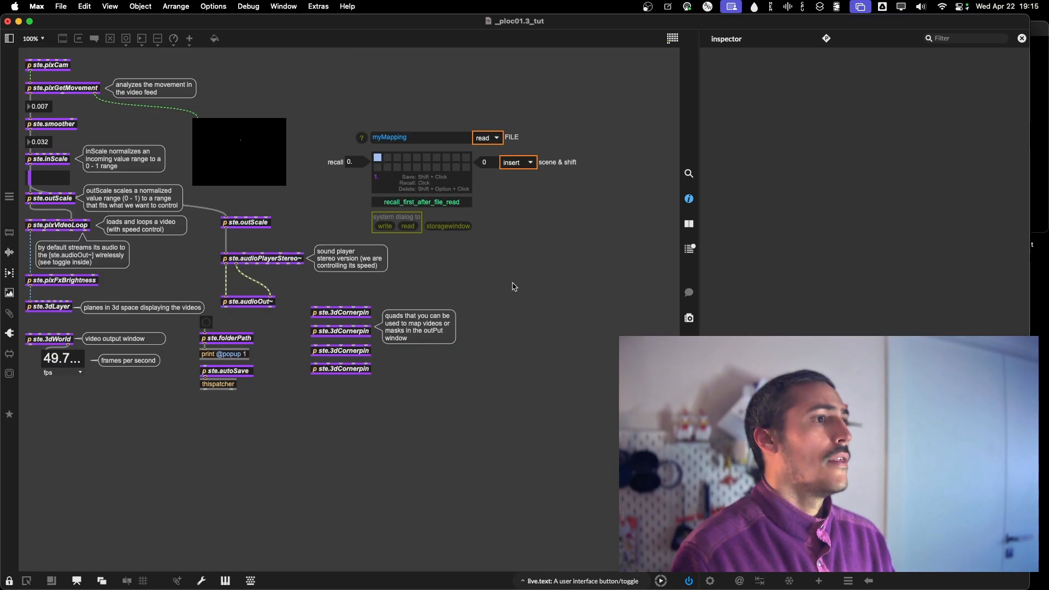